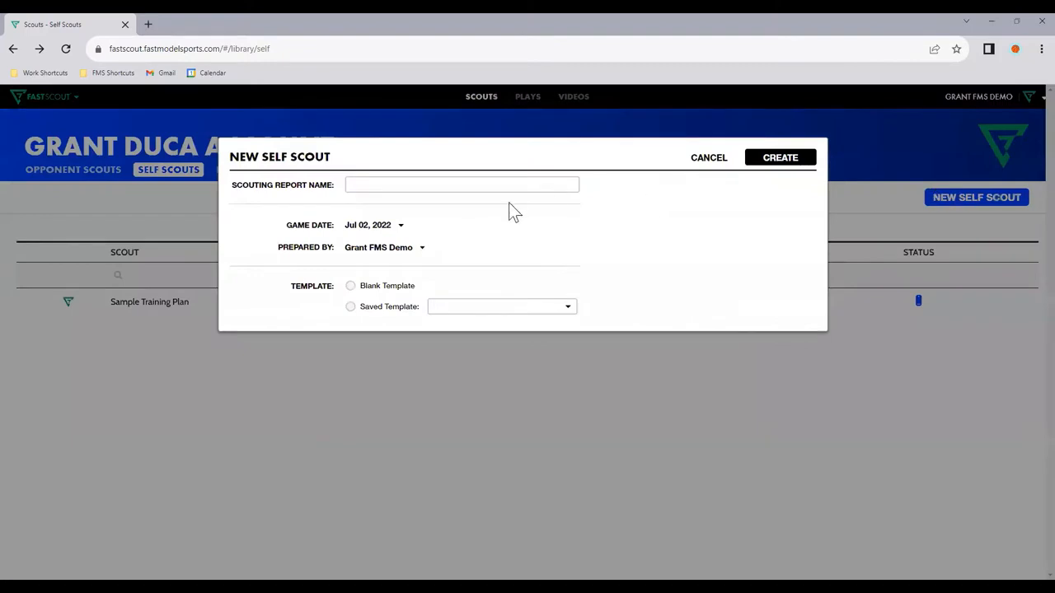
pyautogui.click(400, 186)
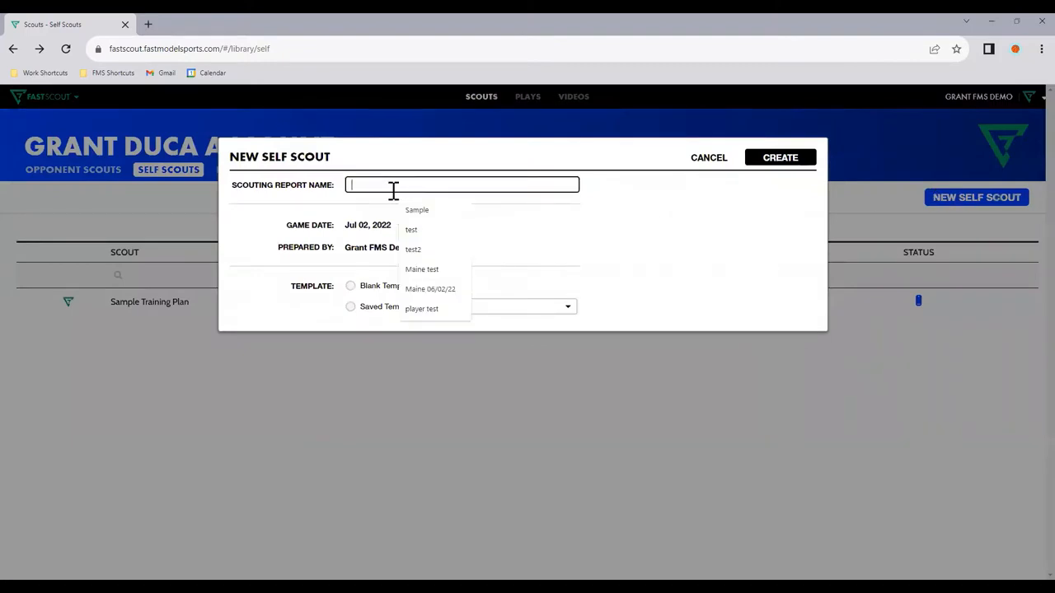
pyautogui.click(356, 206)
pyautogui.click(351, 286)
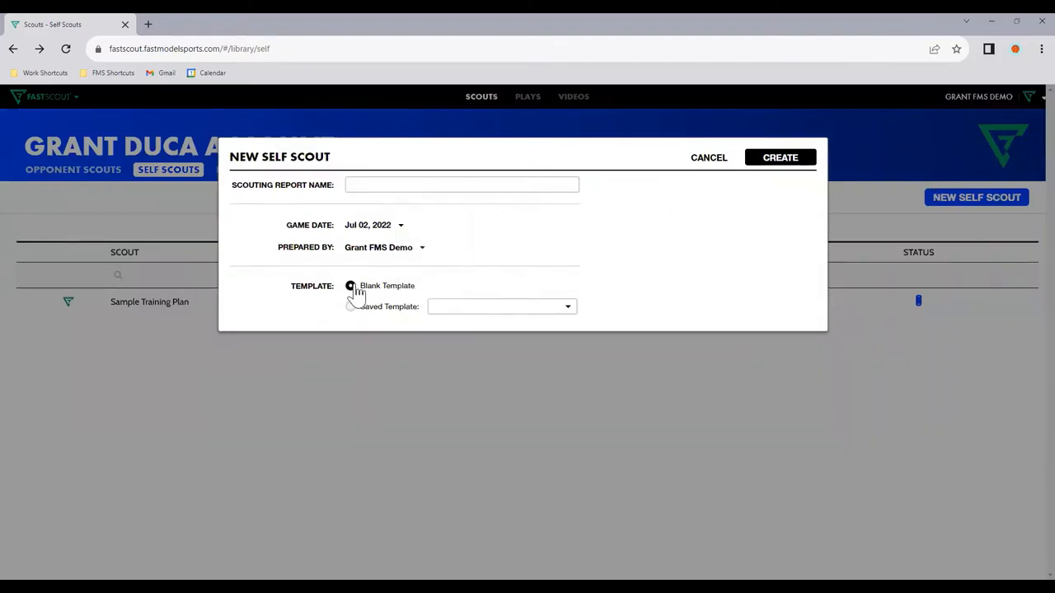
pyautogui.click(710, 162)
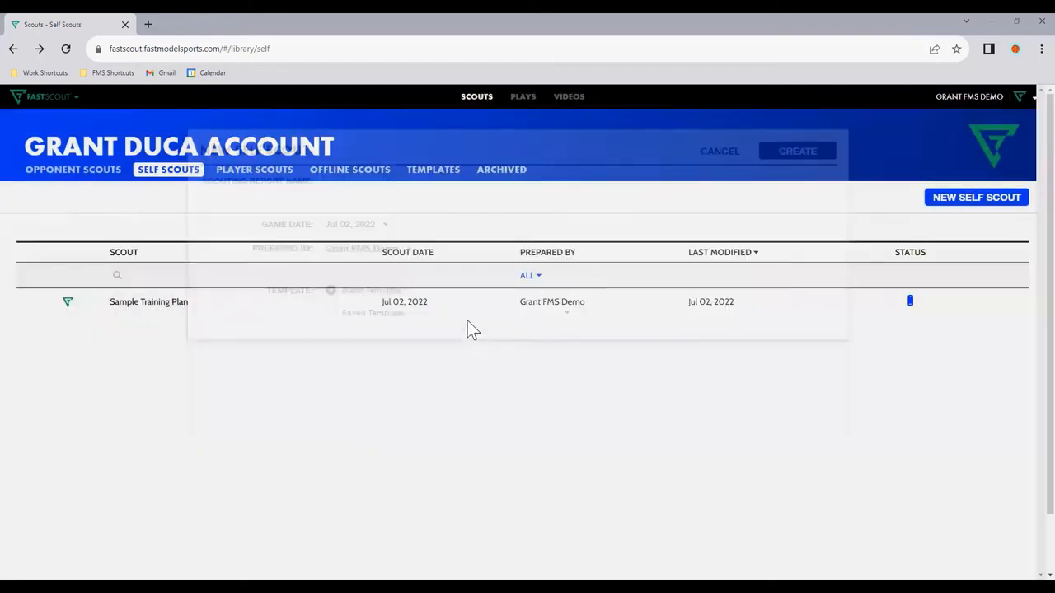
# Step: Open the Sample Training Plan and examine its schedule, matchups, post session notes and play tiles, including the Horns 45 tile options
pyautogui.click(462, 312)
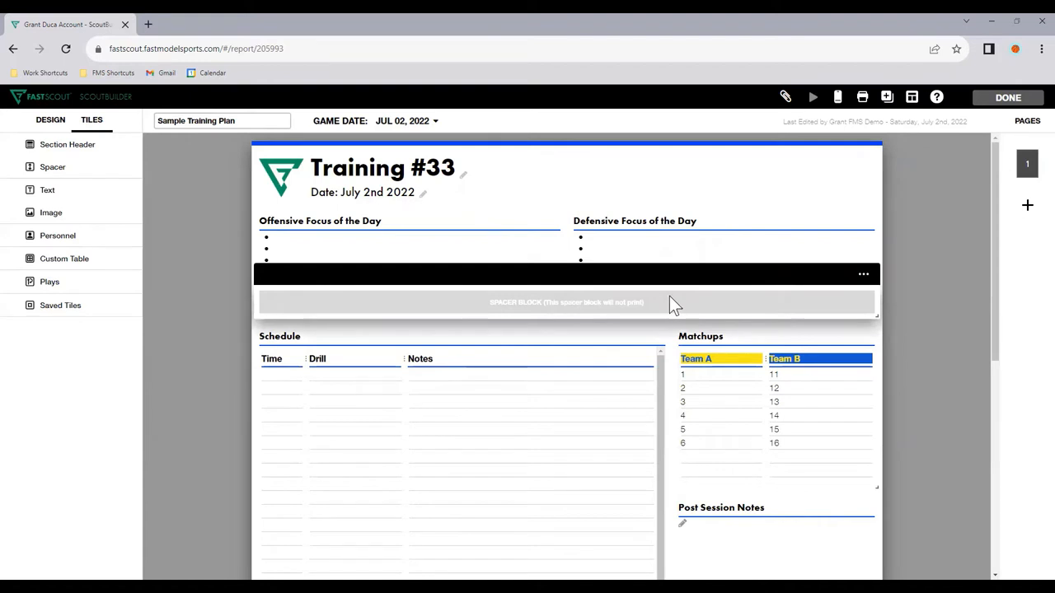
pyautogui.scroll(-2, 670, 294)
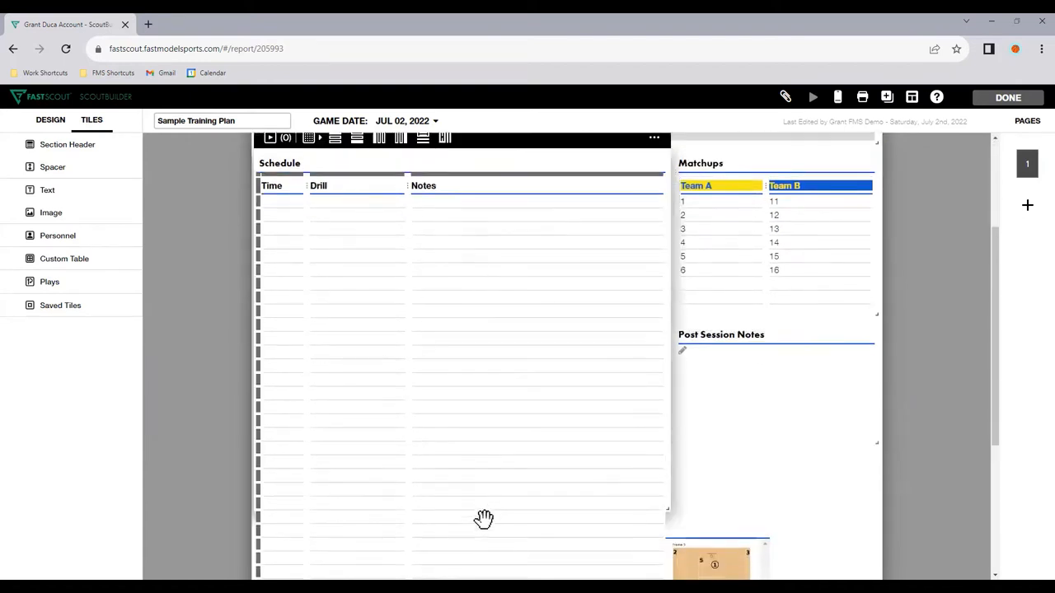
pyautogui.scroll(-2, 483, 518)
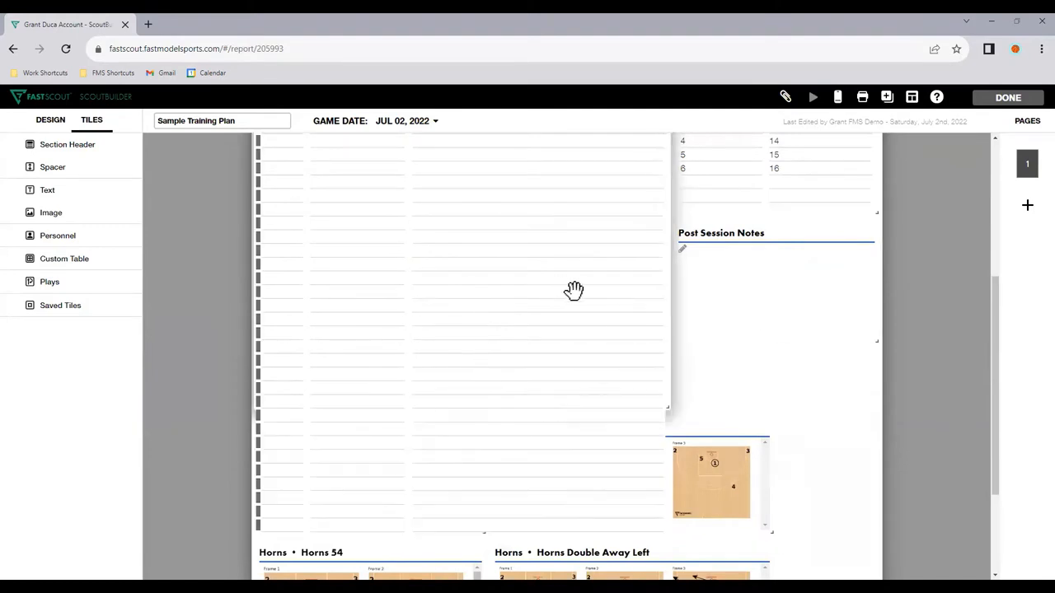
pyautogui.scroll(2, 368, 337)
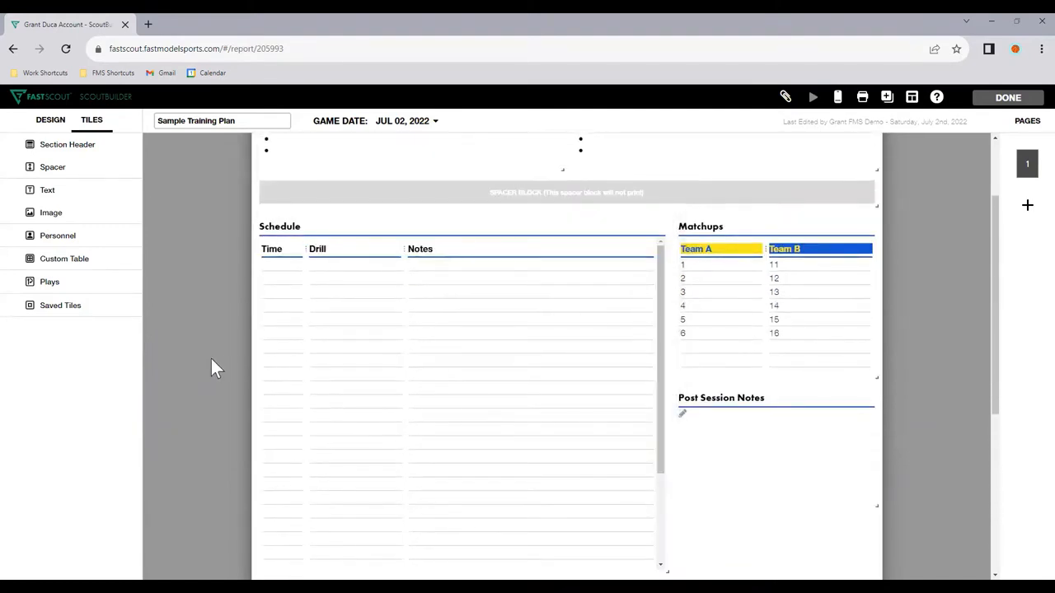
pyautogui.scroll(-2, 459, 372)
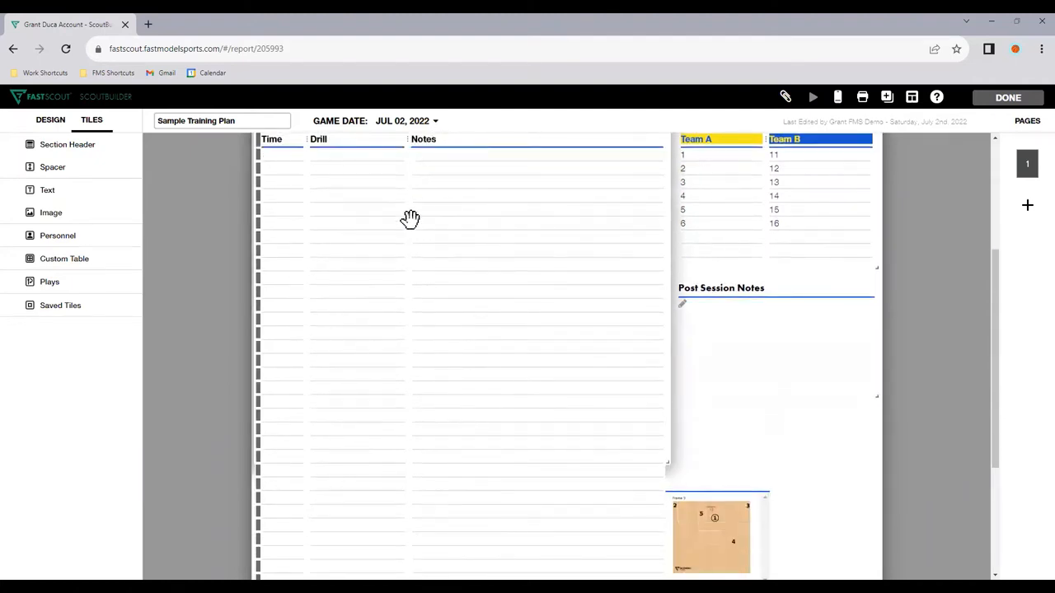
pyautogui.scroll(1, 408, 219)
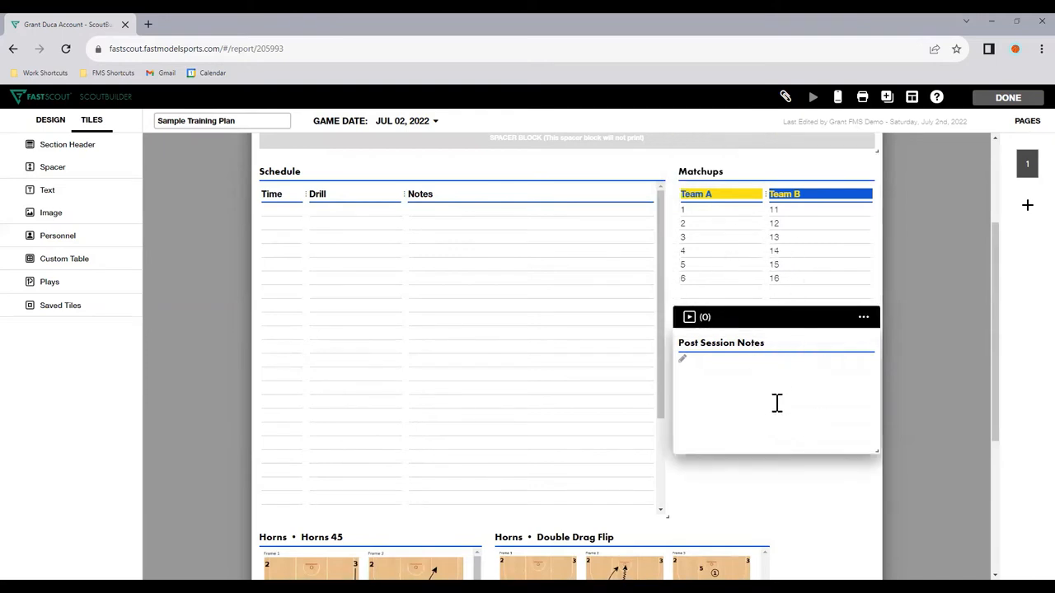
pyautogui.scroll(-1, 774, 403)
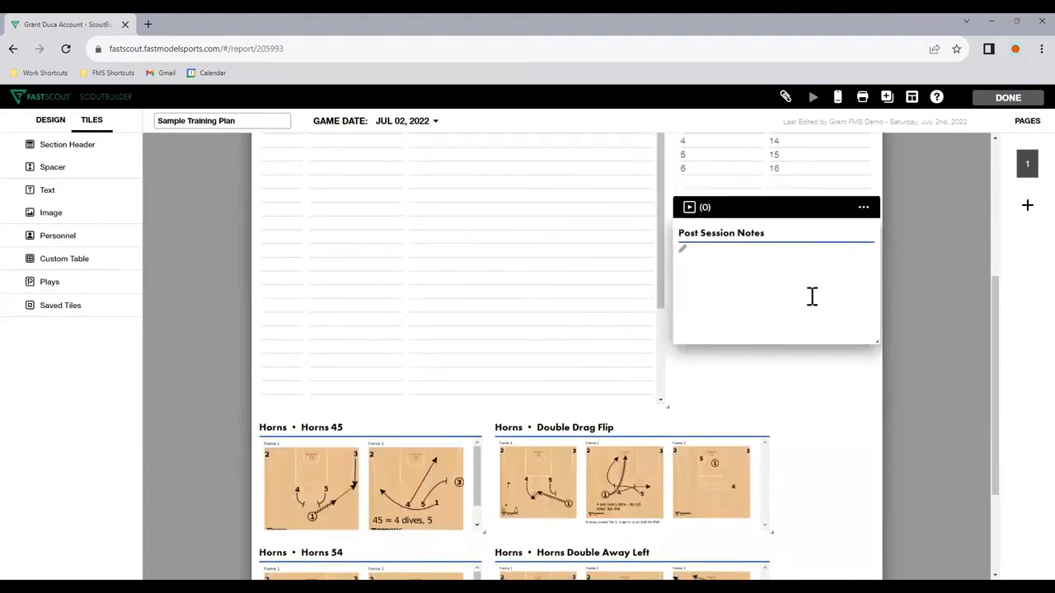
pyautogui.moveTo(876, 342)
pyautogui.mouseDown()
pyautogui.moveTo(870, 402)
pyautogui.moveTo(877, 315)
pyautogui.moveTo(876, 341)
pyautogui.mouseUp()
pyautogui.scroll(-2, 833, 401)
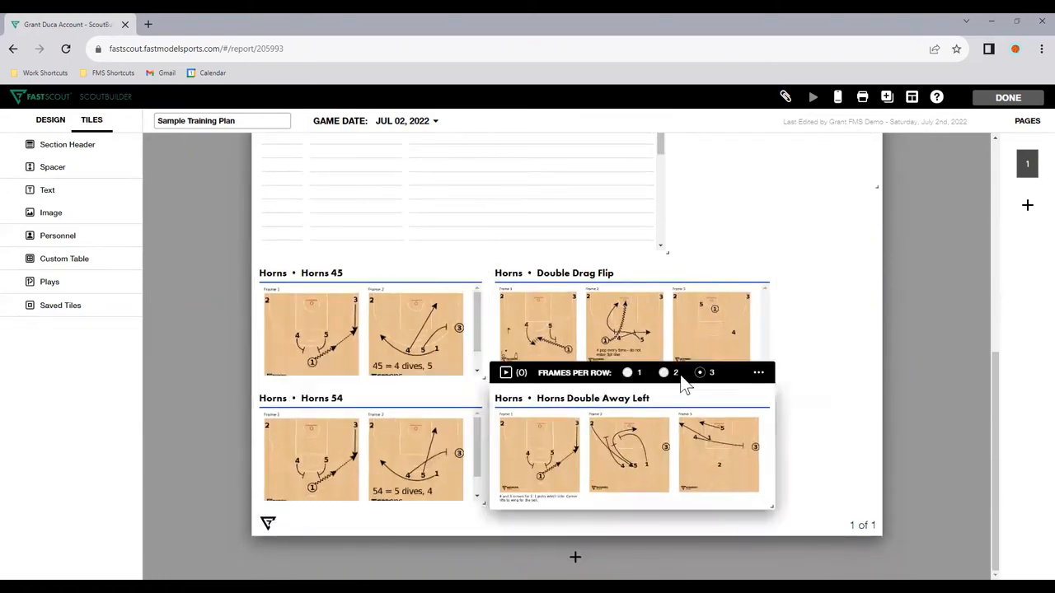
pyautogui.scroll(1, 797, 361)
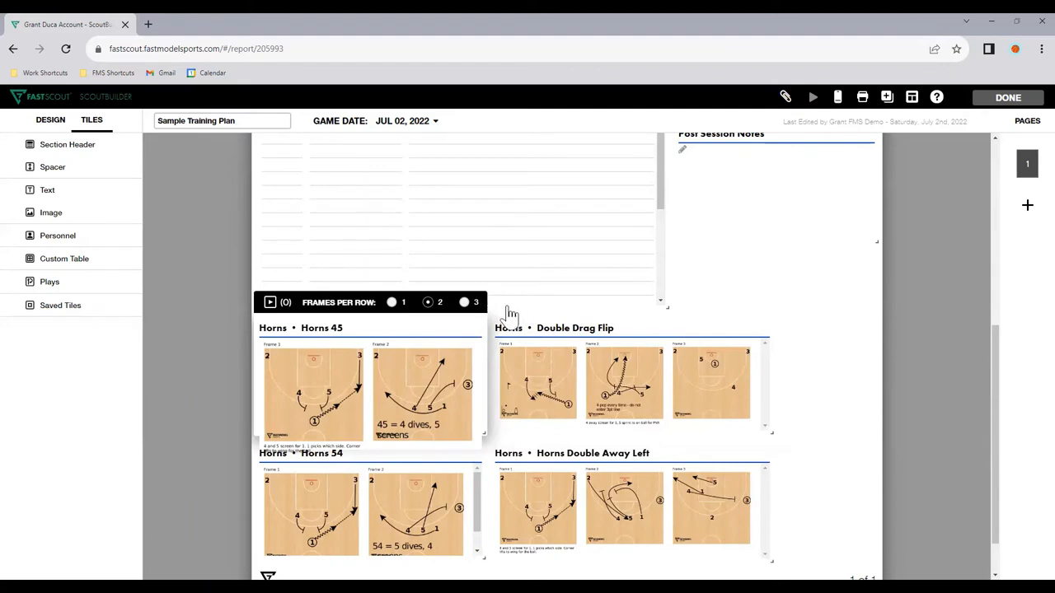
pyautogui.click(509, 313)
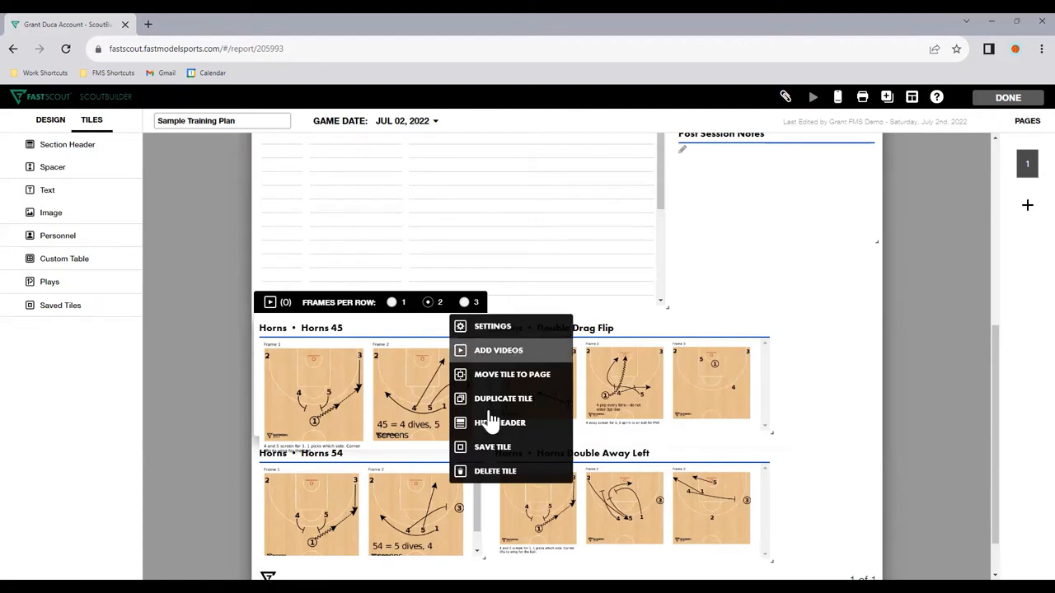
pyautogui.click(867, 467)
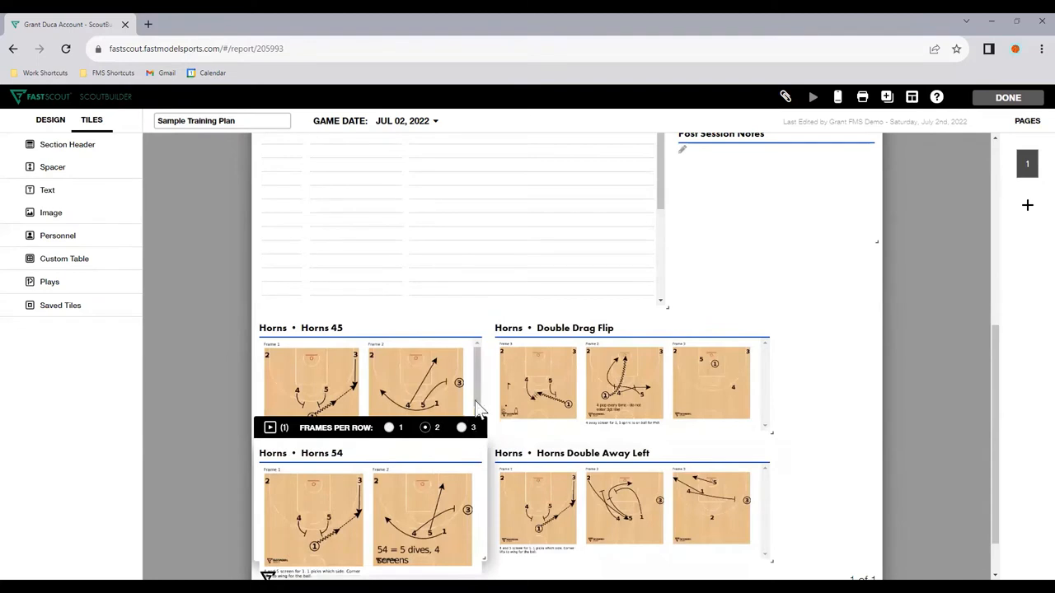
# Step: Widen the Horns 45 and Horns 54 tiles, set both to 3 frames per row, and place Double Drag Flip beside them
pyautogui.moveTo(483, 431); pyautogui.dragTo(525, 428)
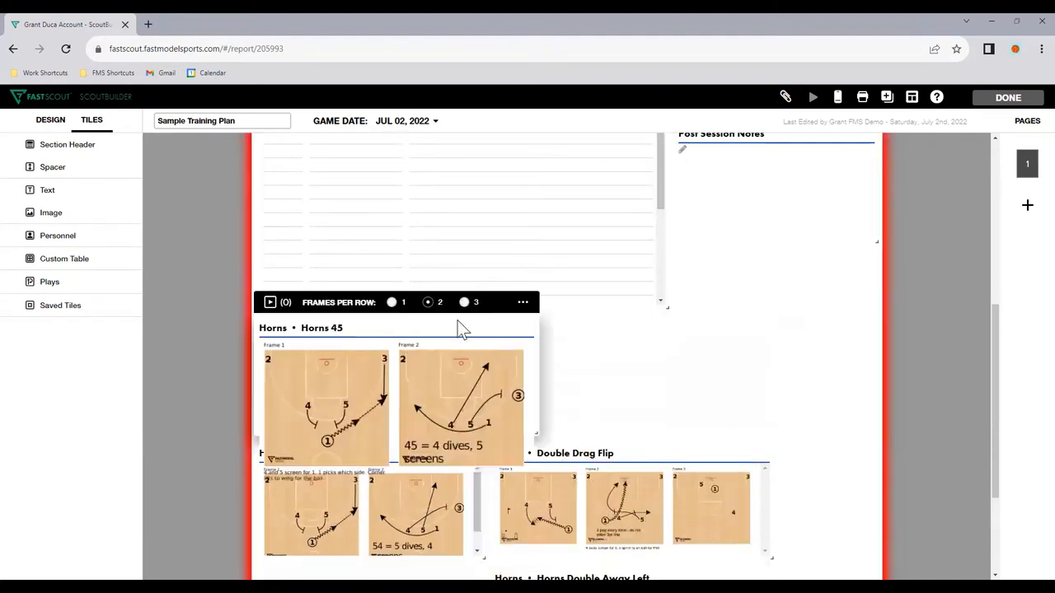
pyautogui.click(464, 302)
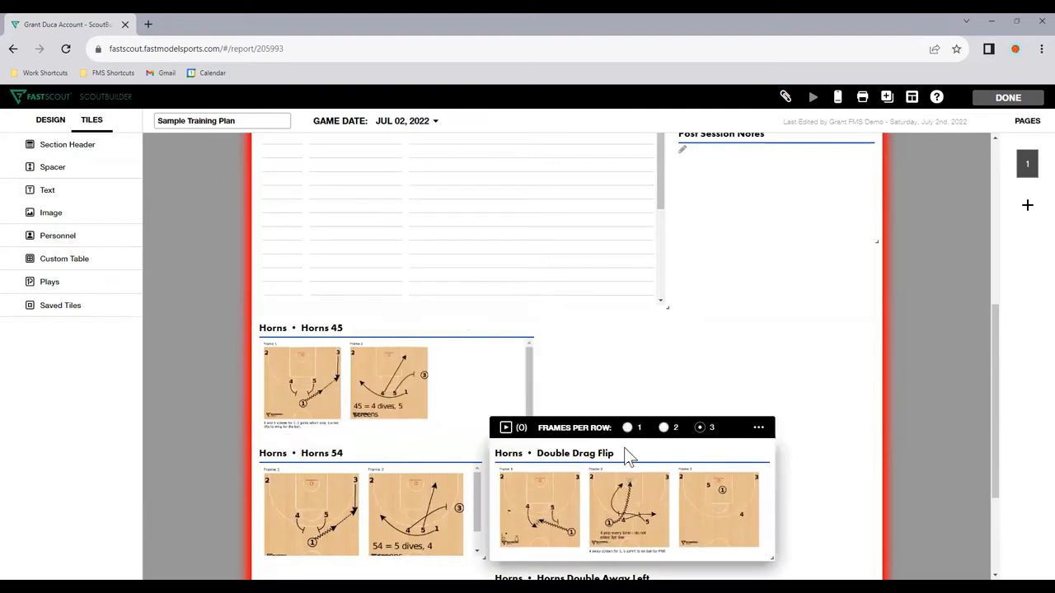
pyautogui.moveTo(605, 426); pyautogui.dragTo(666, 384)
pyautogui.moveTo(484, 431); pyautogui.dragTo(536, 426)
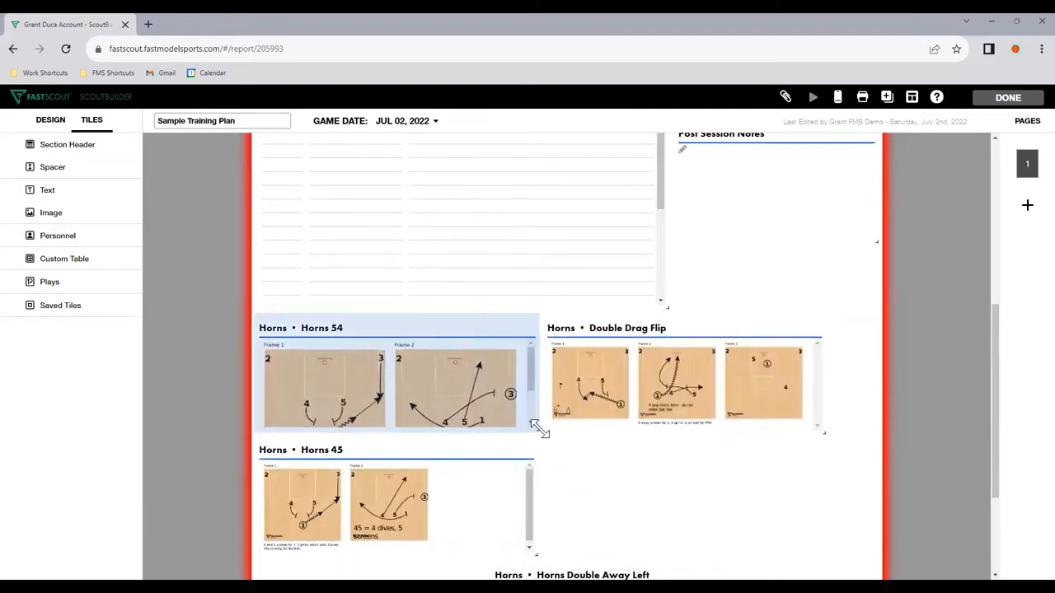
pyautogui.click(464, 303)
# Step: Place the Horns Double Away Left tile directly below Double Drag Flip and slightly adjust the height of the Horns 54 tile
pyautogui.scroll(-3, 574, 519)
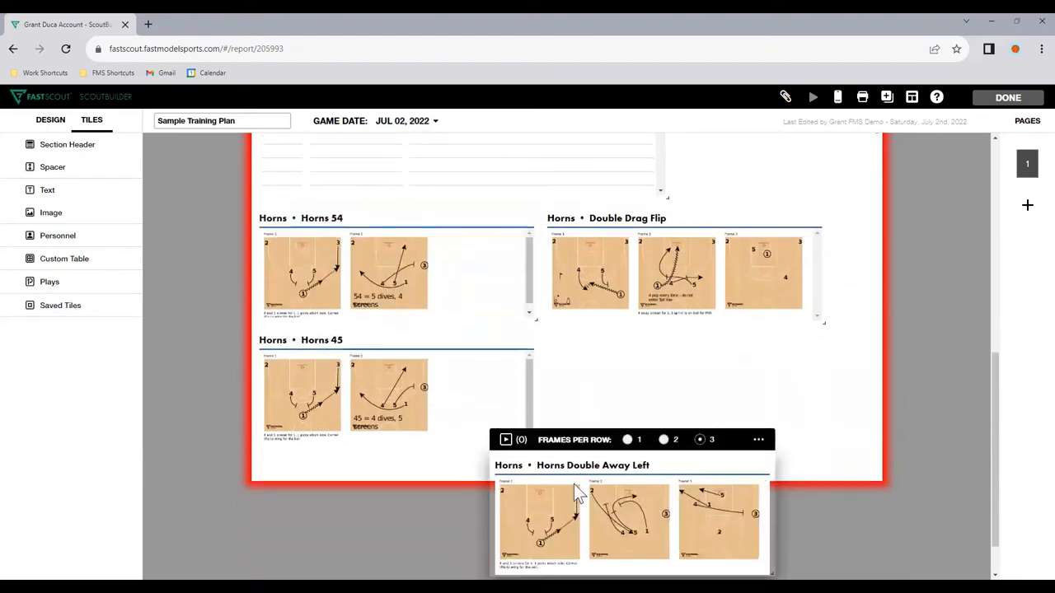
pyautogui.moveTo(572, 440); pyautogui.dragTo(603, 450)
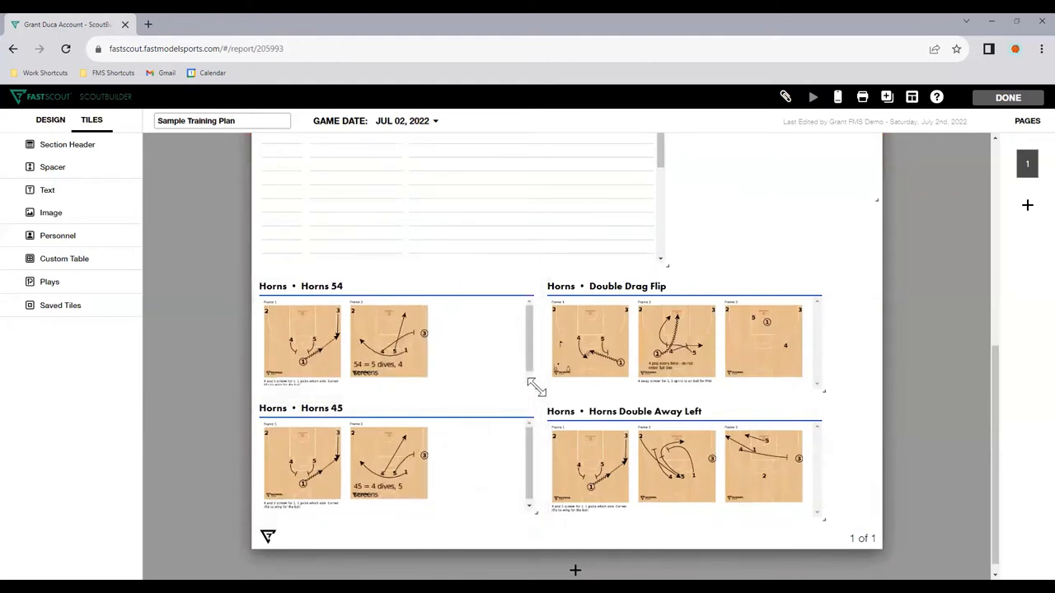
pyautogui.moveTo(536, 388); pyautogui.dragTo(537, 389)
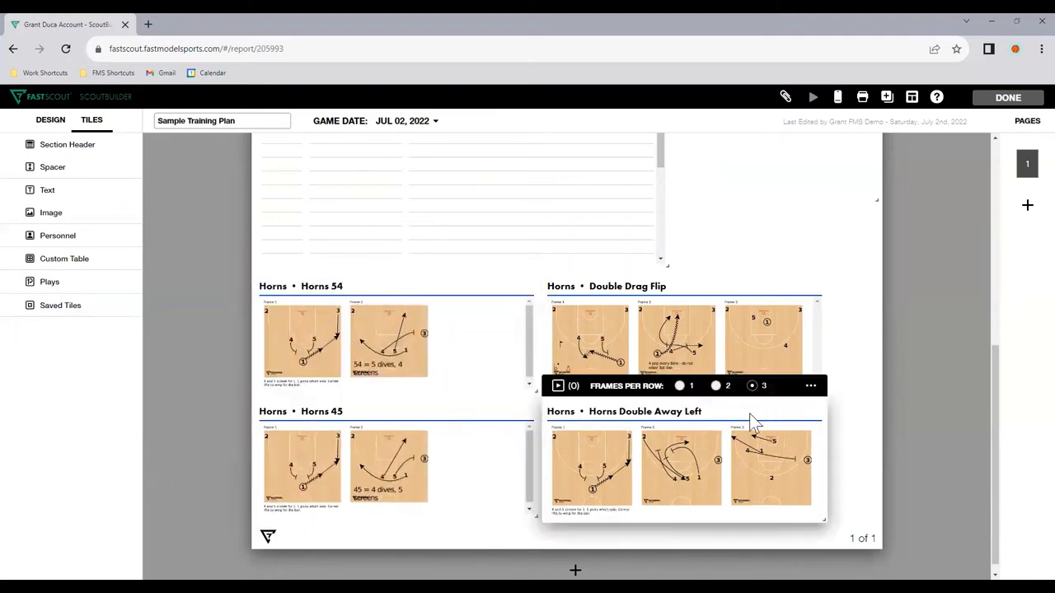
# Step: Review the whole training plan page, from the title and focus sections down to the rearranged play tiles
pyautogui.scroll(1, 760, 422)
pyautogui.scroll(1, 759, 422)
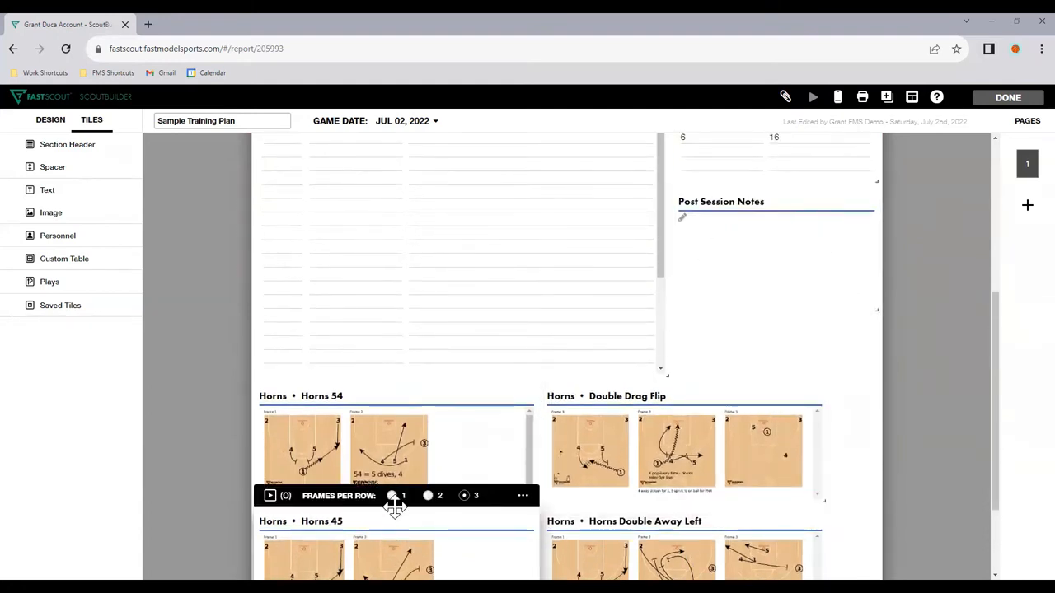
pyautogui.scroll(2, 464, 209)
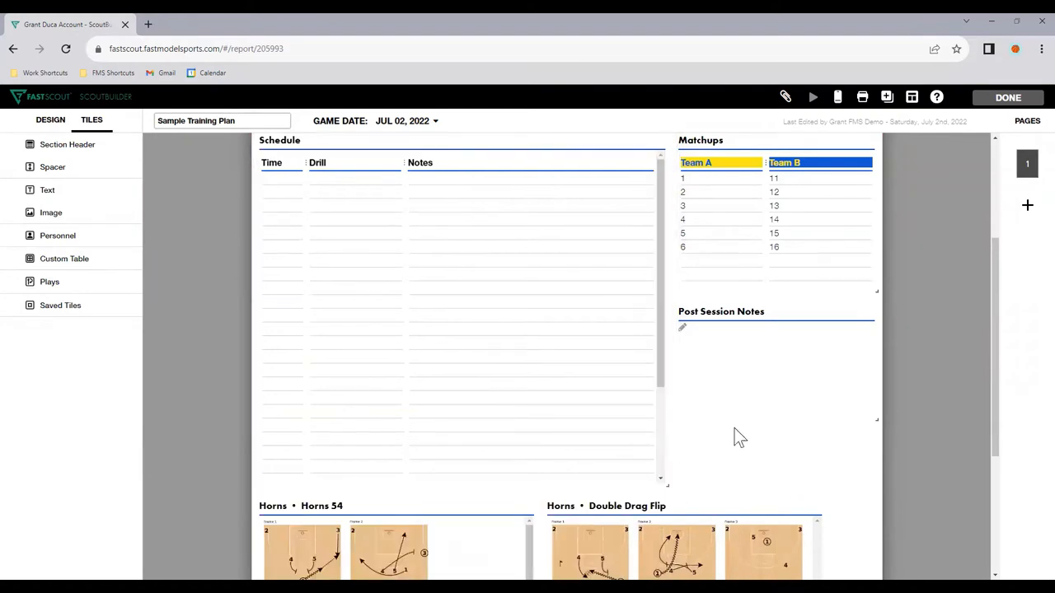
pyautogui.scroll(4, 734, 429)
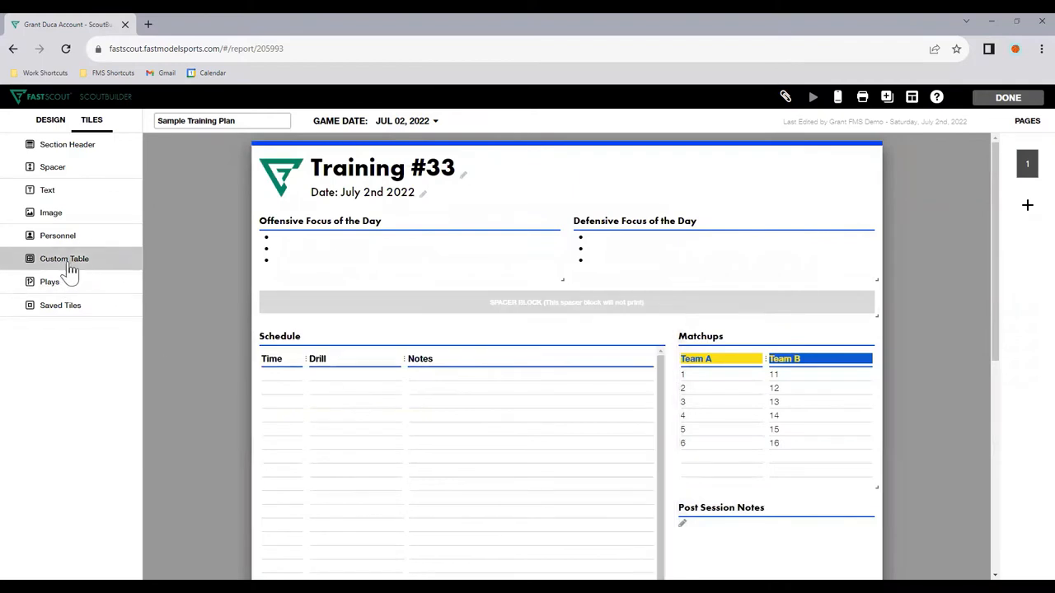
pyautogui.scroll(-2, 784, 440)
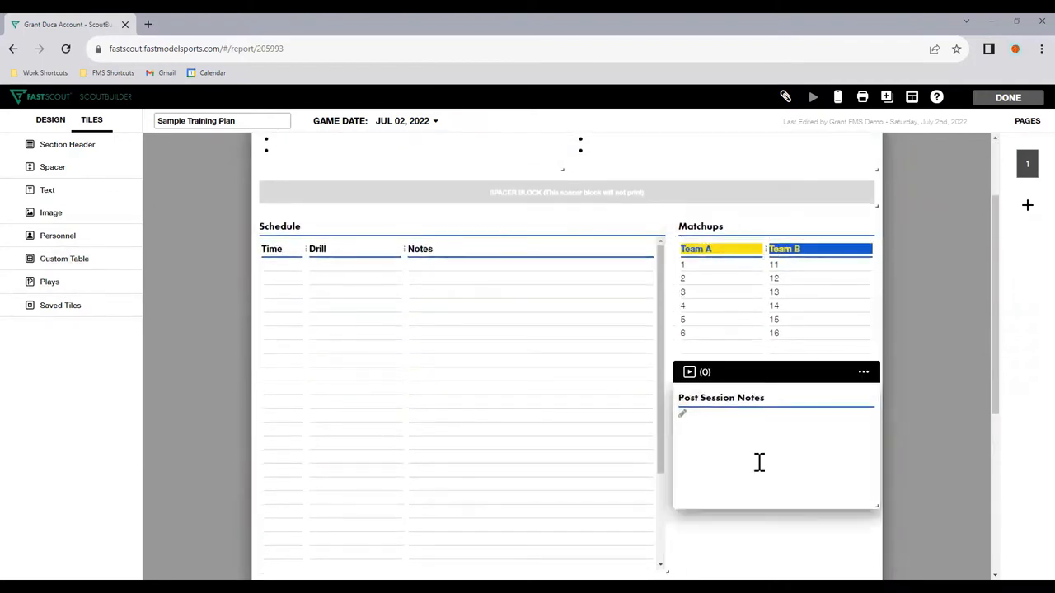
pyautogui.scroll(-2, 759, 462)
pyautogui.scroll(-2, 760, 420)
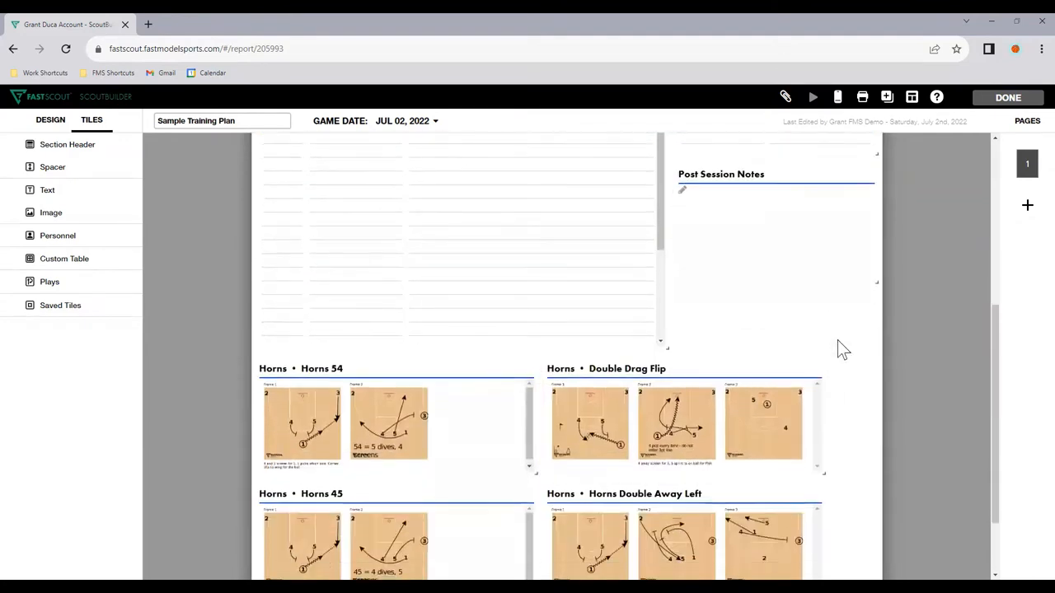
pyautogui.scroll(-1, 849, 321)
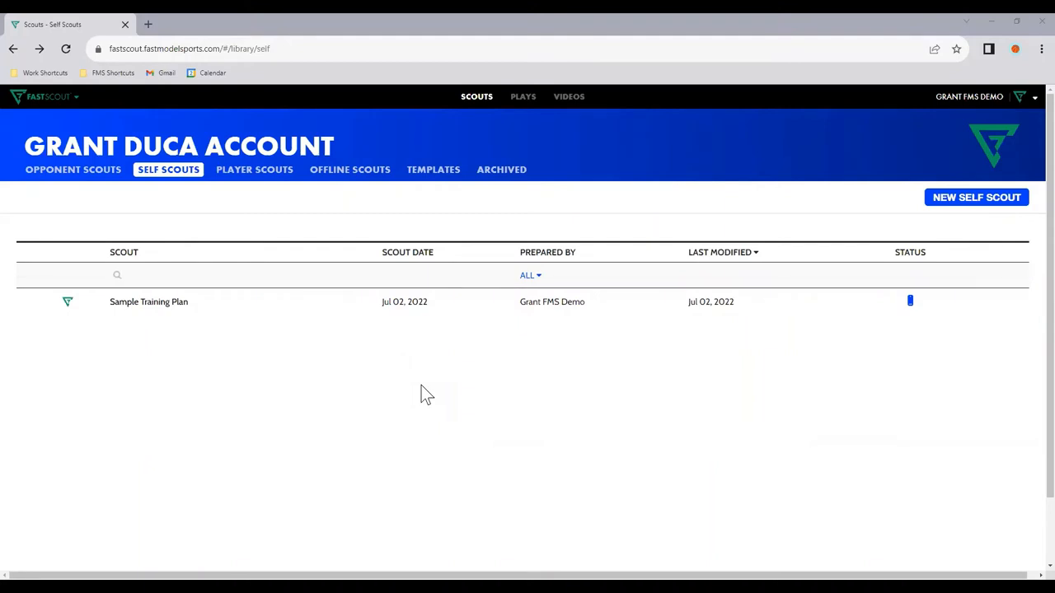
# Step: Create a new self scout named "Team Review" from the blank template
pyautogui.click(951, 206)
pyautogui.click(500, 188)
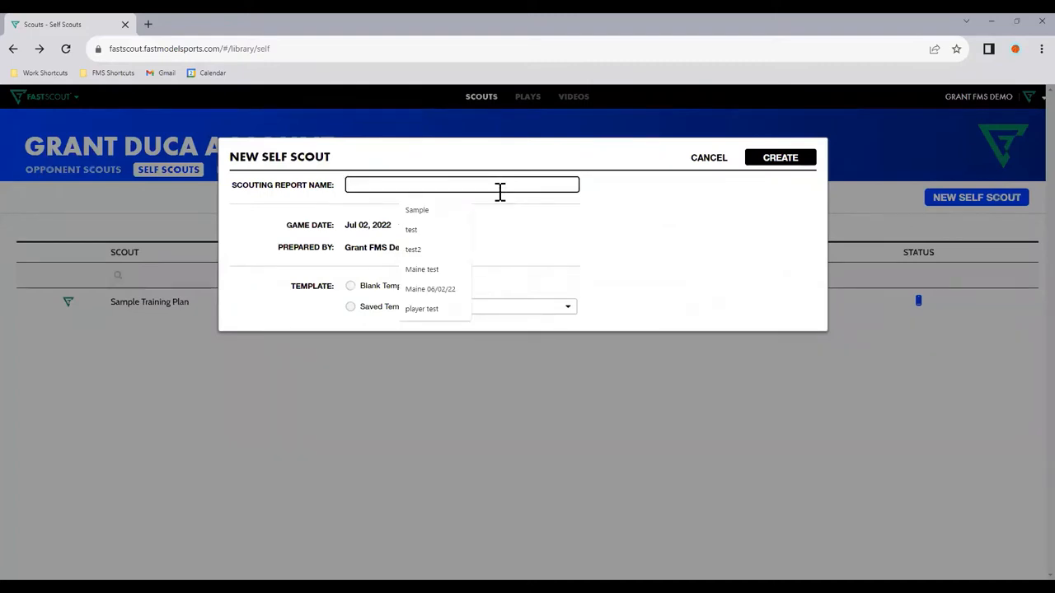
pyautogui.write('Team Review')
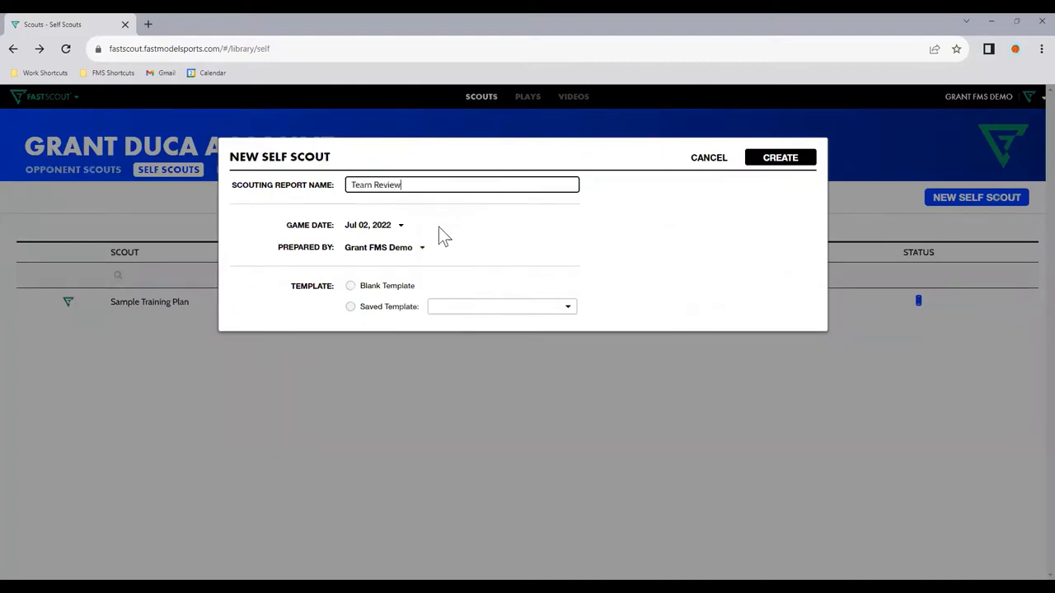
pyautogui.click(401, 288)
pyautogui.click(779, 157)
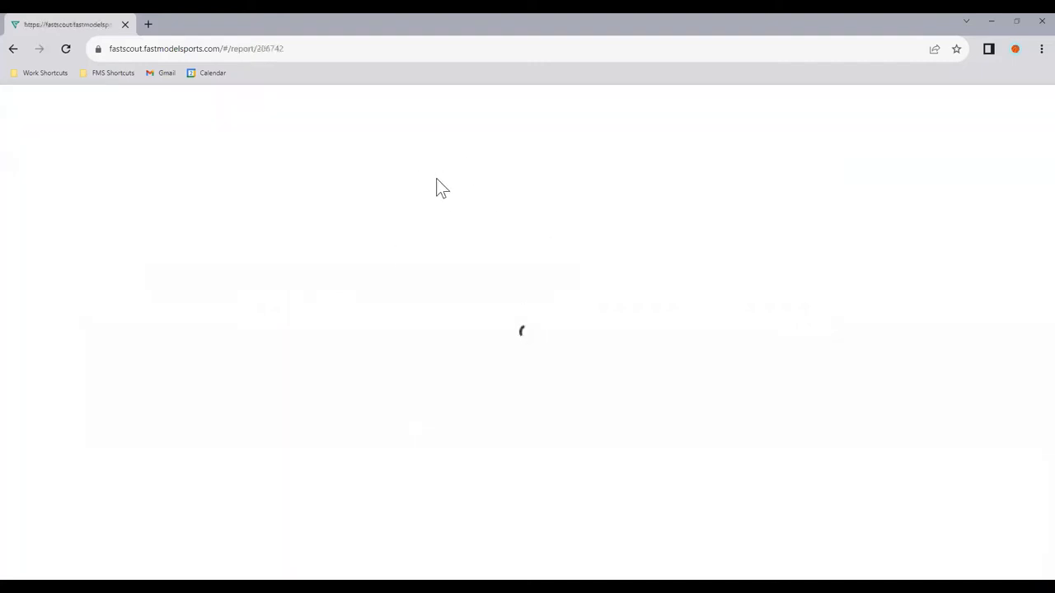
# Step: Replace the report page's heading with "Team Review"
pyautogui.tripleClick(373, 176)
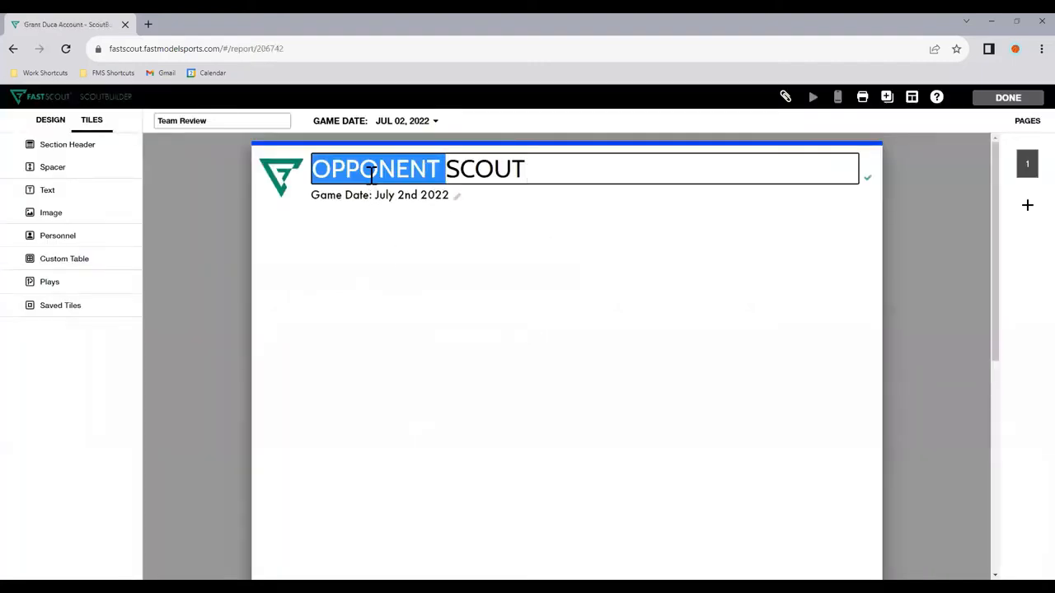
pyautogui.write('Tea')
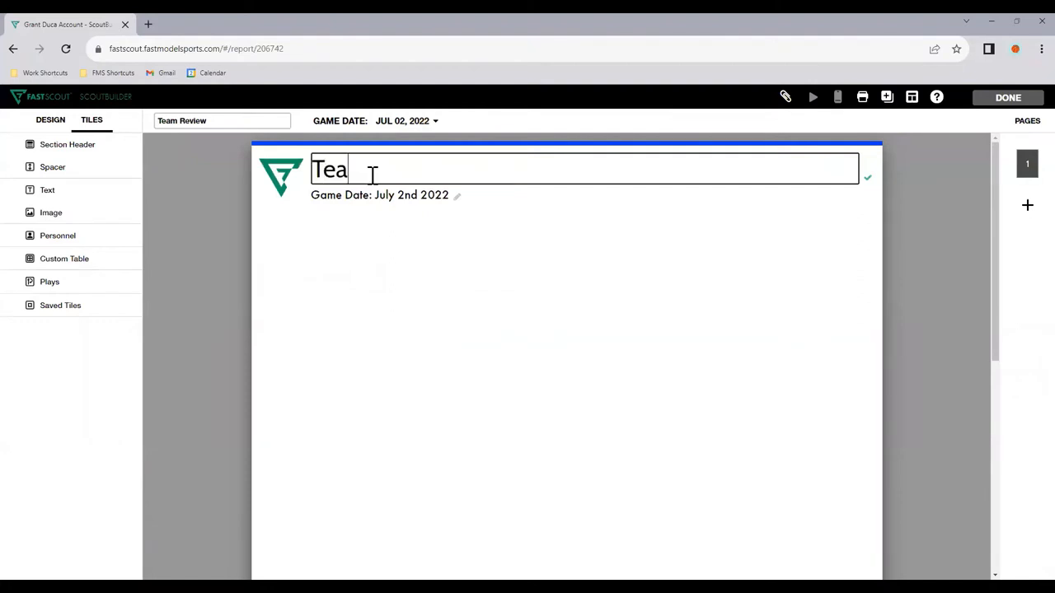
pyautogui.write('m Review')
pyautogui.press('Return')
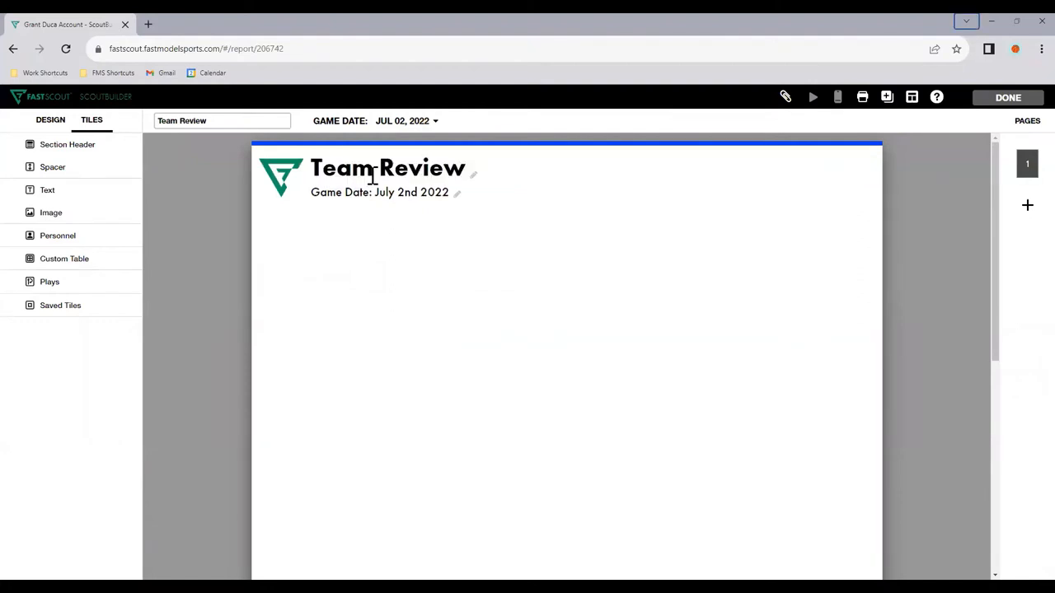
# Step: Replace the game date line under the heading with "Quarter 1 (Games 1-15)"
pyautogui.tripleClick(373, 190)
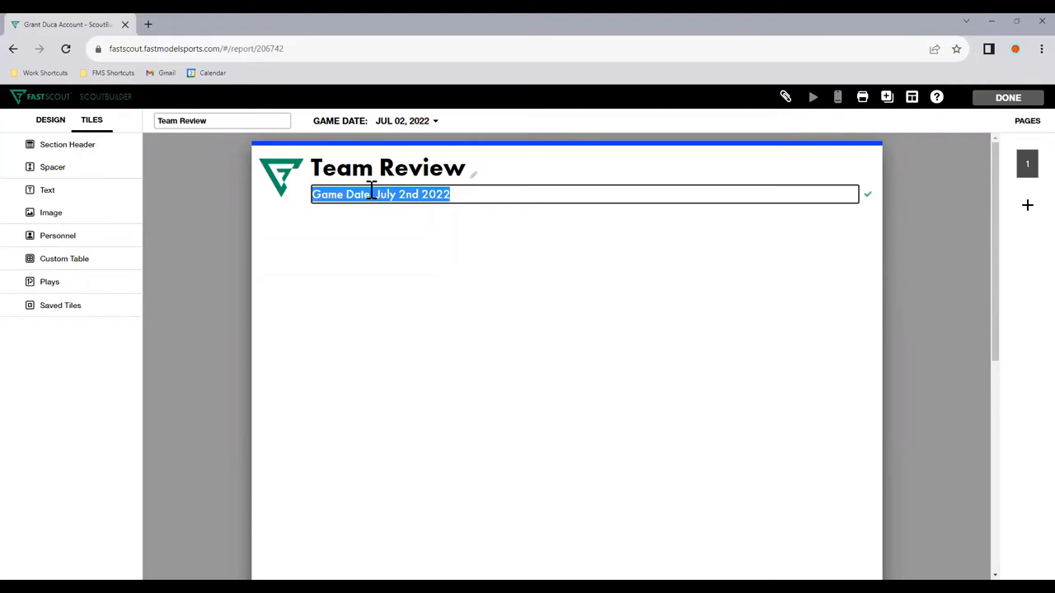
pyautogui.write('First Quarter 1')
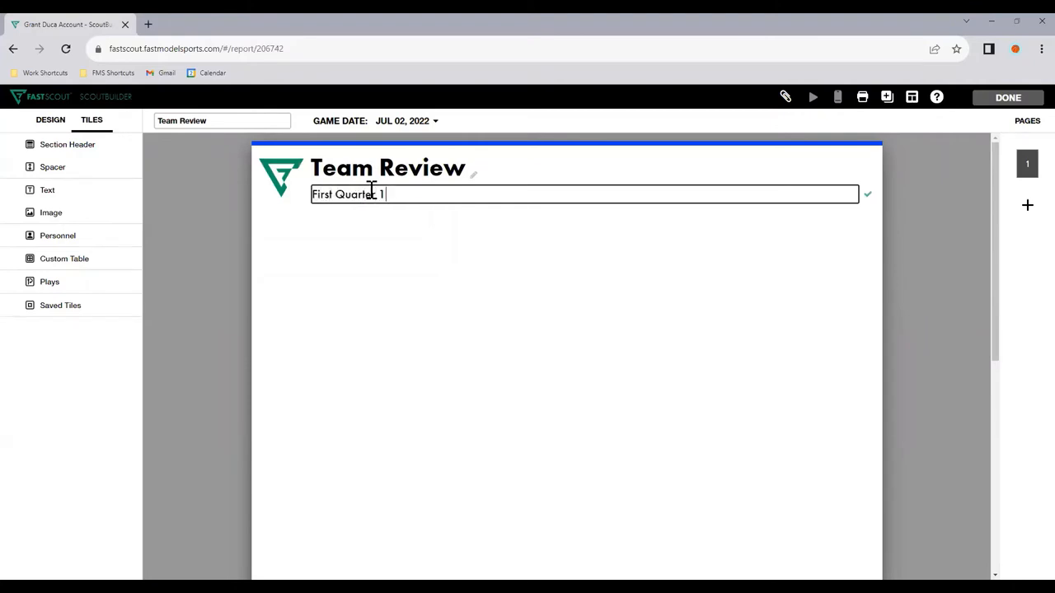
pyautogui.hotkey('ctrl', 'shift', 'Right')
pyautogui.press('BackSpace')
pyautogui.click(416, 294)
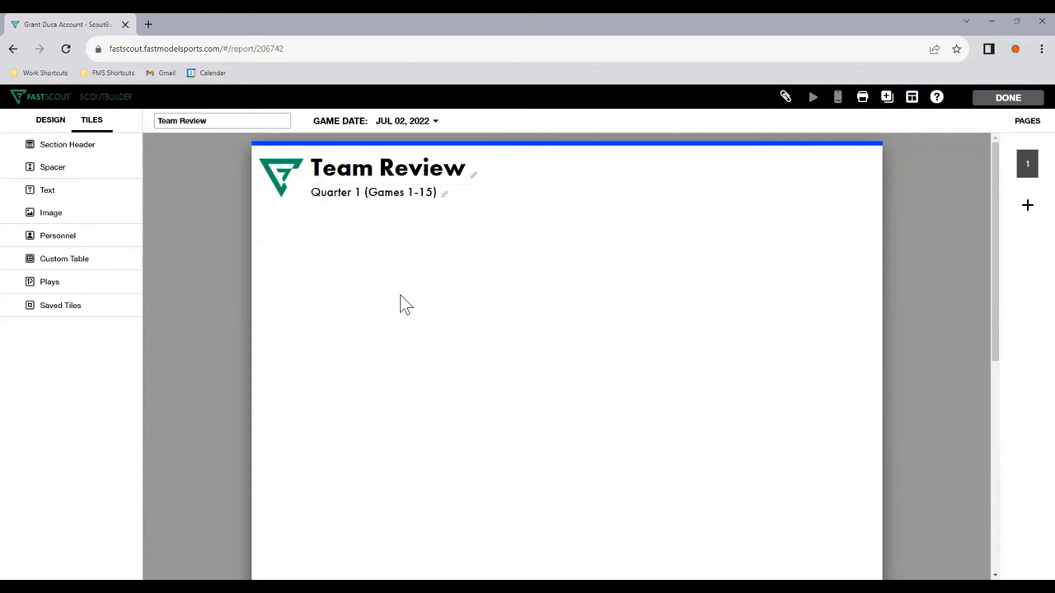
# Step: Add a custom table to the page by uploading the CSV file "Seattle Storm - Team Stats.csv"
pyautogui.click(88, 274)
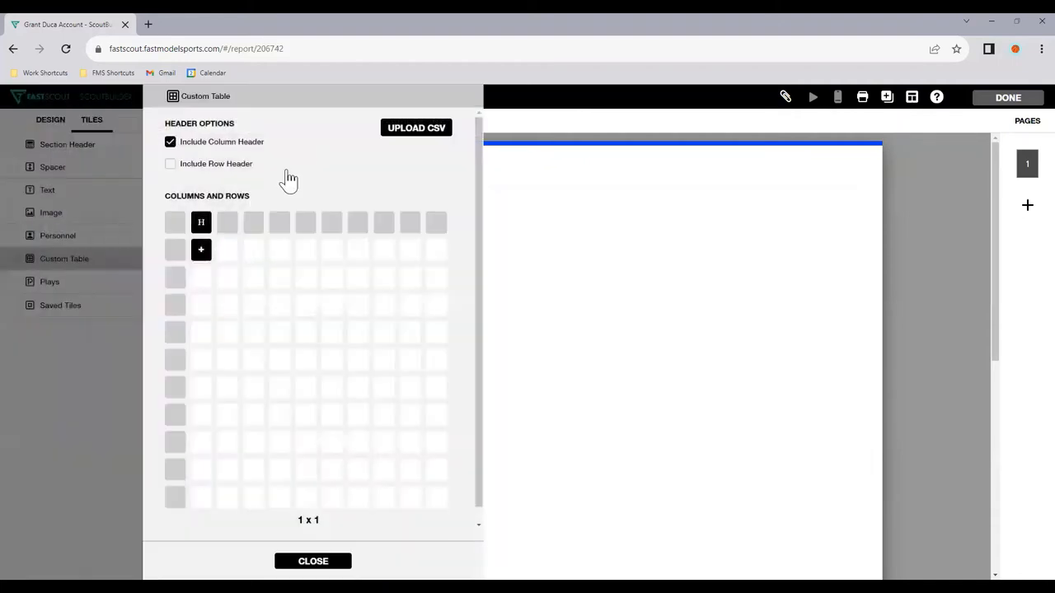
pyautogui.click(441, 129)
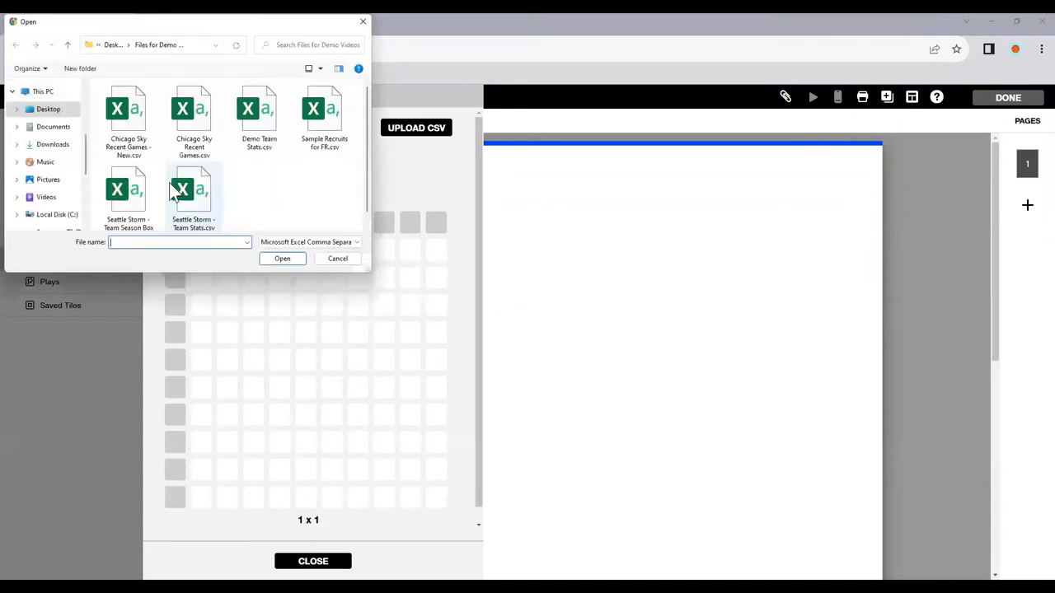
pyautogui.doubleClick(203, 195)
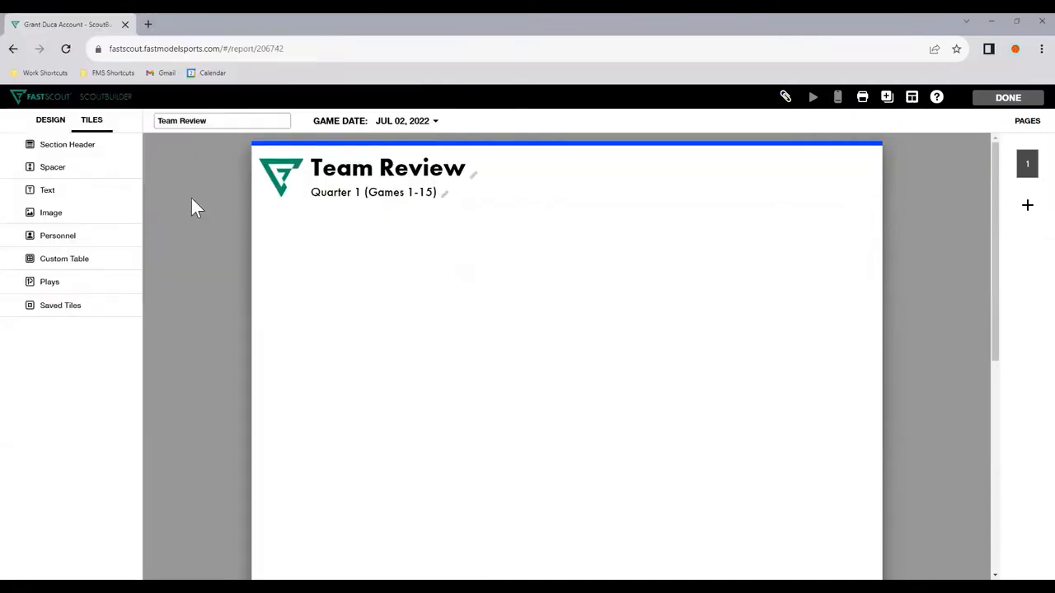
# Step: Add a second custom table from the "Seattle Storm - Team Season Box" CSV file
pyautogui.click(153, 250)
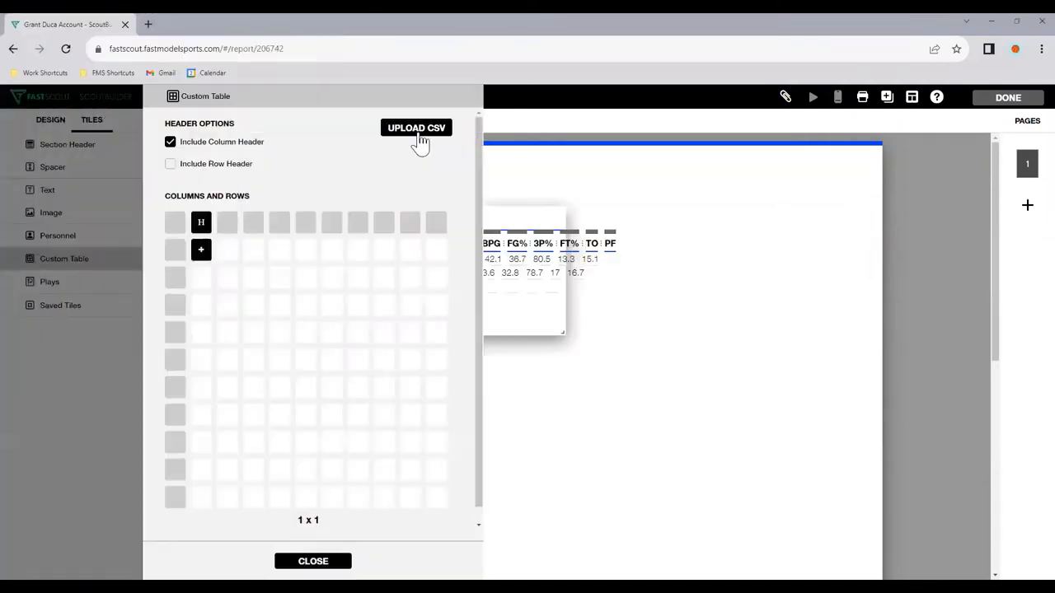
pyautogui.click(424, 134)
pyautogui.doubleClick(142, 210)
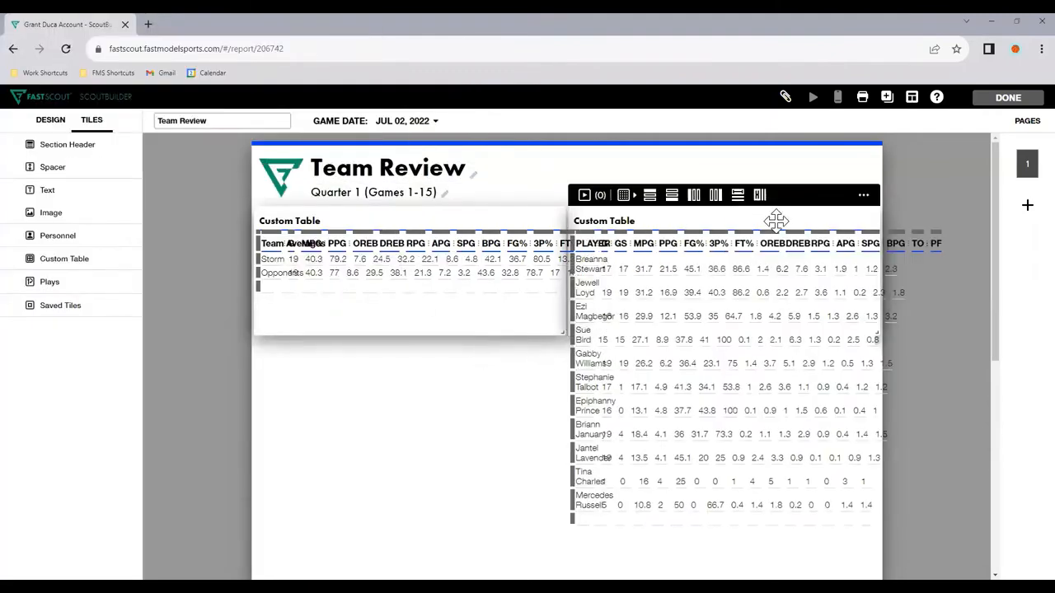
# Step: Move the player table below the team averages table and widen the team table to the full page width
pyautogui.moveTo(777, 217); pyautogui.dragTo(453, 462)
pyautogui.moveTo(563, 332); pyautogui.dragTo(910, 296)
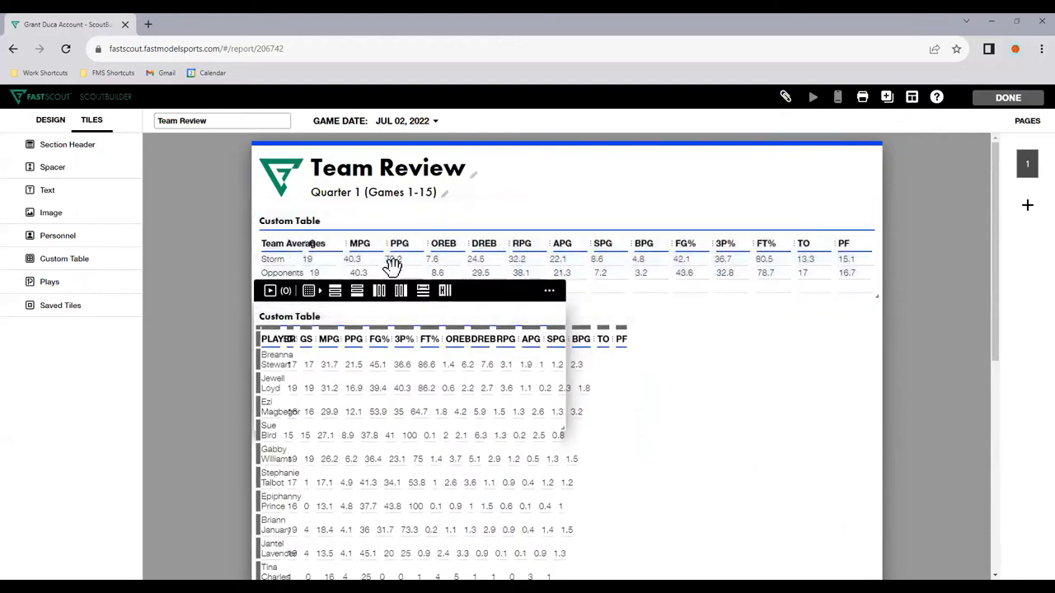
# Step: Delete the G and MPG columns from the team averages table
pyautogui.click(314, 261)
pyautogui.click(448, 197)
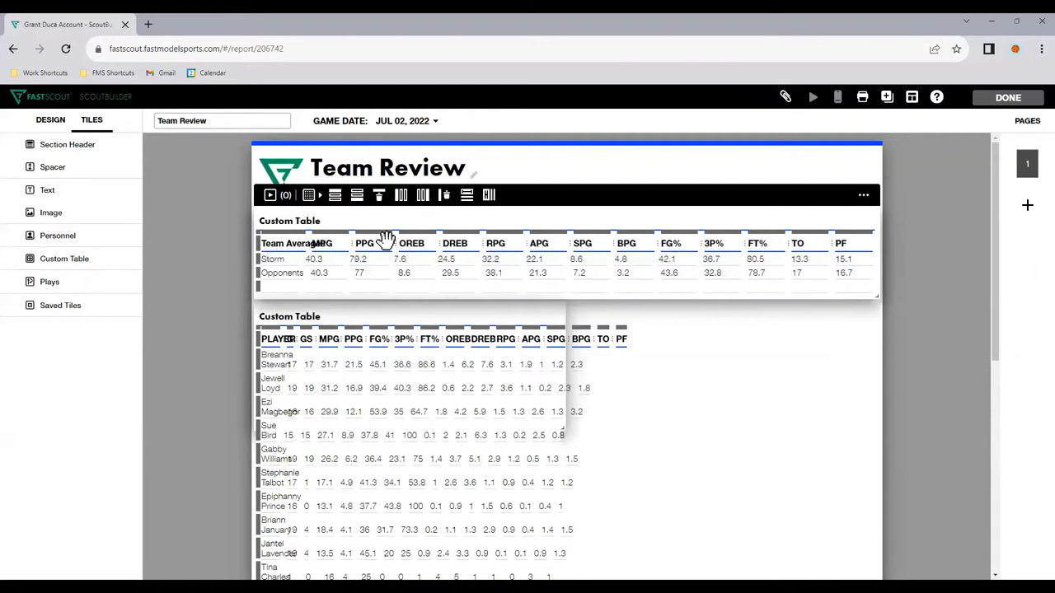
pyautogui.click(443, 197)
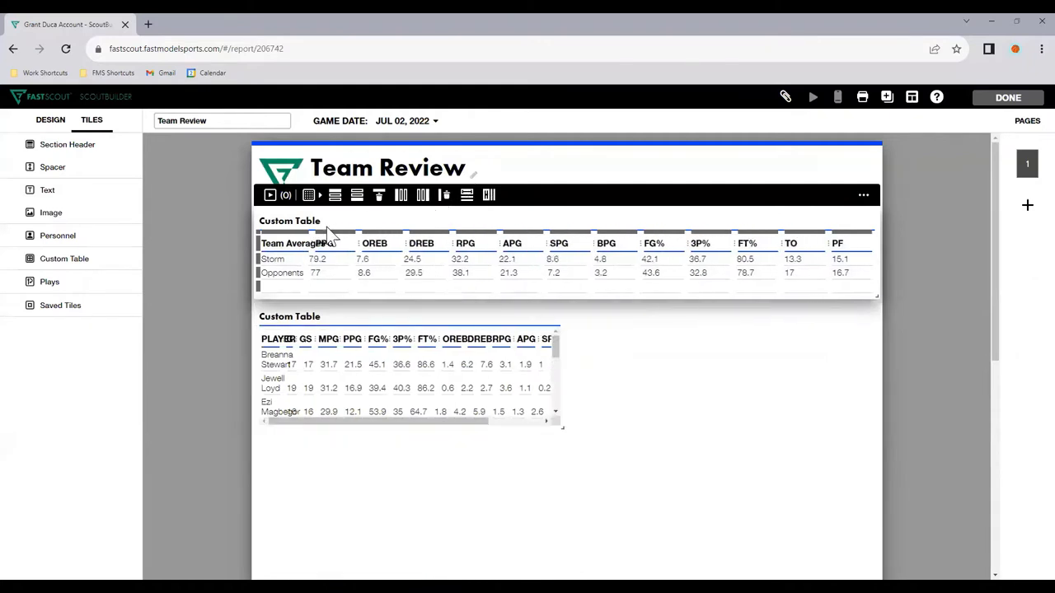
# Step: Widen the Team Averages column so its heading fits, and delete the table's empty last row
pyautogui.moveTo(312, 244); pyautogui.dragTo(336, 244)
pyautogui.click(611, 286)
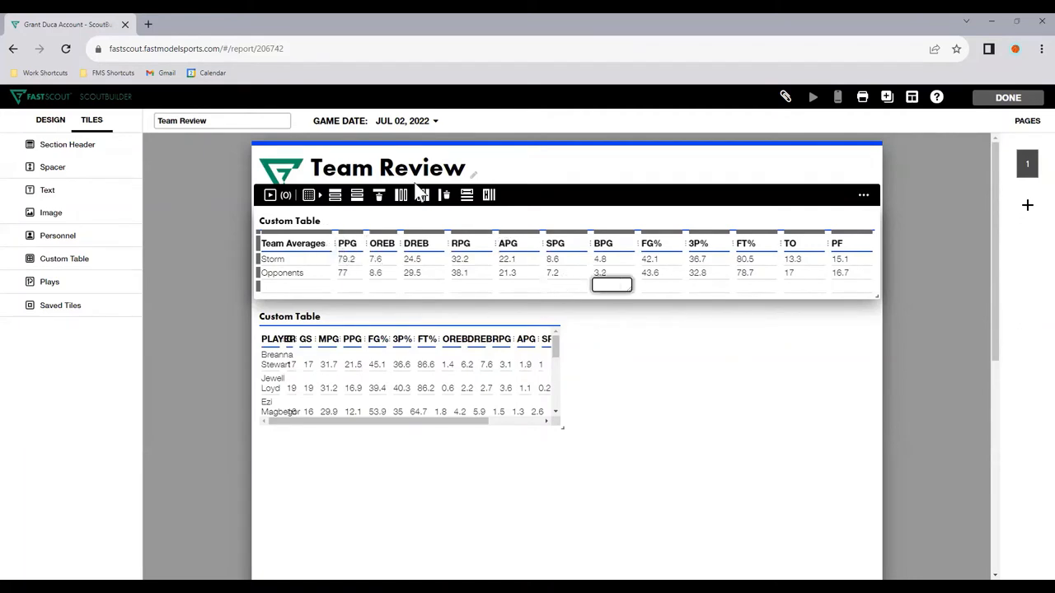
pyautogui.click(484, 306)
pyautogui.click(338, 306)
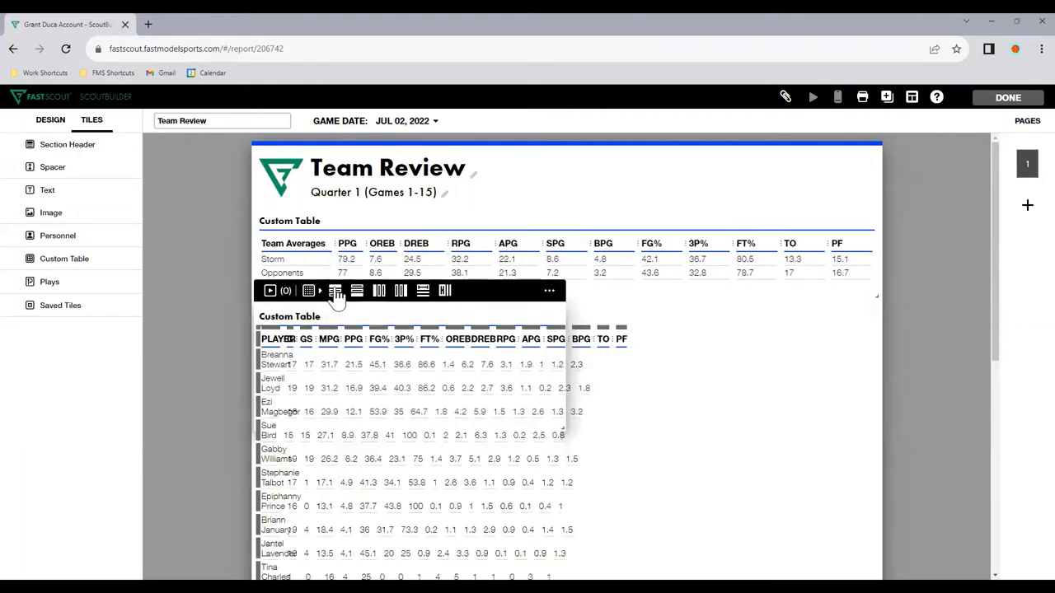
# Step: Replace the team averages table's title with "Team Stats"
pyautogui.click(280, 236)
pyautogui.click(290, 222)
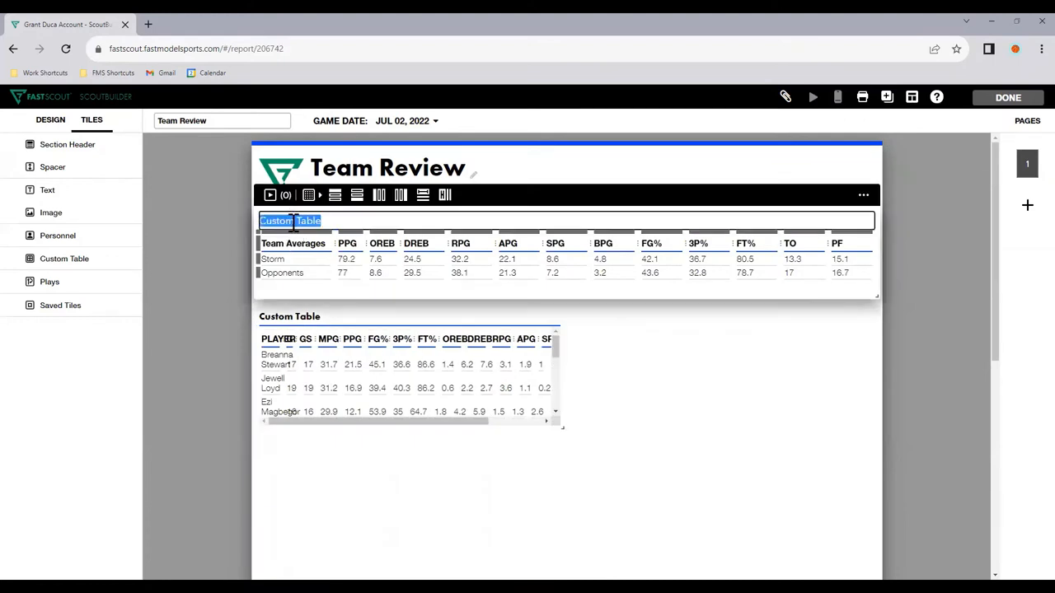
pyautogui.write('Team Stats')
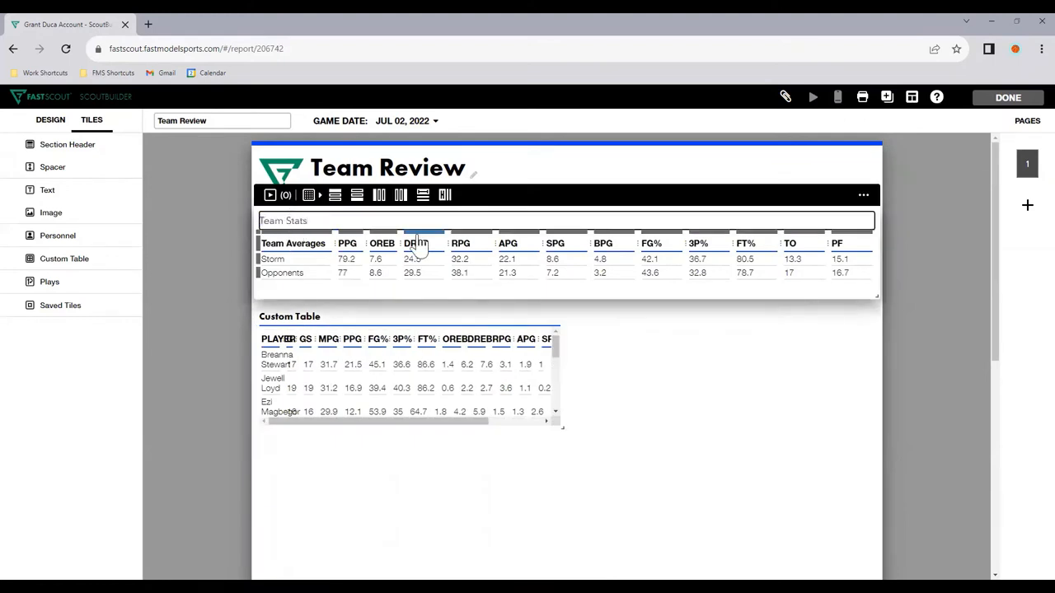
pyautogui.click(716, 368)
pyautogui.click(552, 383)
# Step: Insert an empty row above and another below the Opponents row in the Team Stats table
pyautogui.click(527, 265)
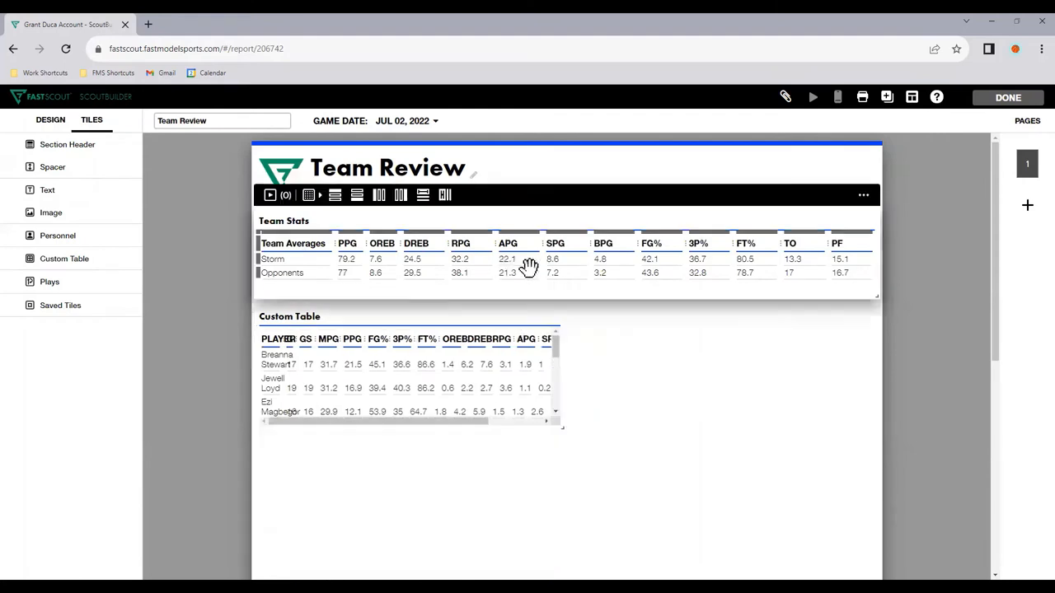
pyautogui.click(381, 272)
pyautogui.click(337, 199)
pyautogui.click(355, 199)
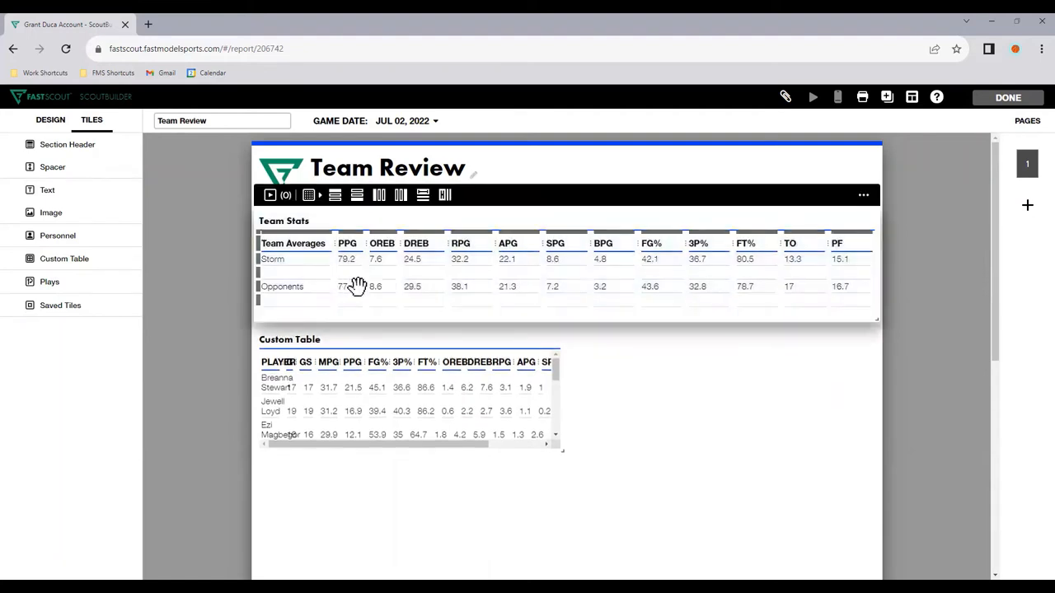
# Step: Label the row under Storm "Ranking" and enter 1st for PPG, 3rd for OREB and 8th for DREB
pyautogui.click(318, 272)
pyautogui.write('Rank')
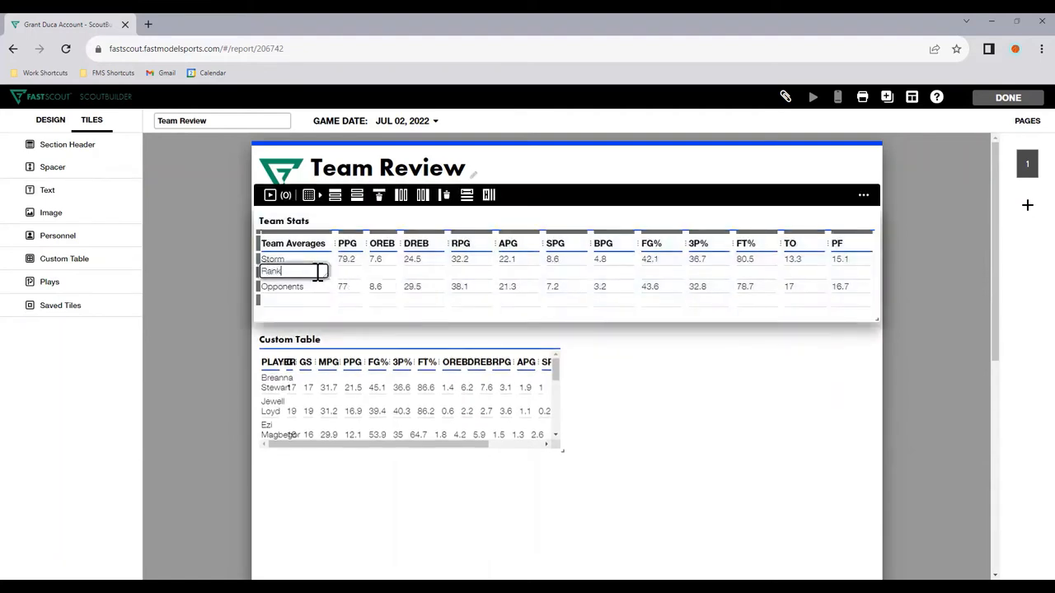
pyautogui.write('ing')
pyautogui.press('Tab')
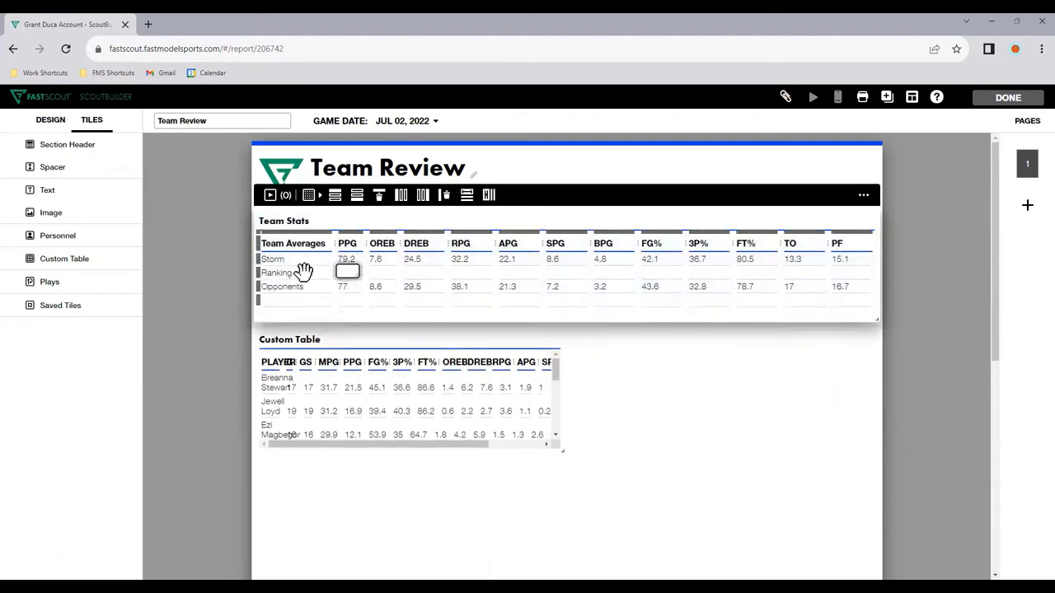
pyautogui.write('1')
pyautogui.press('Tab')
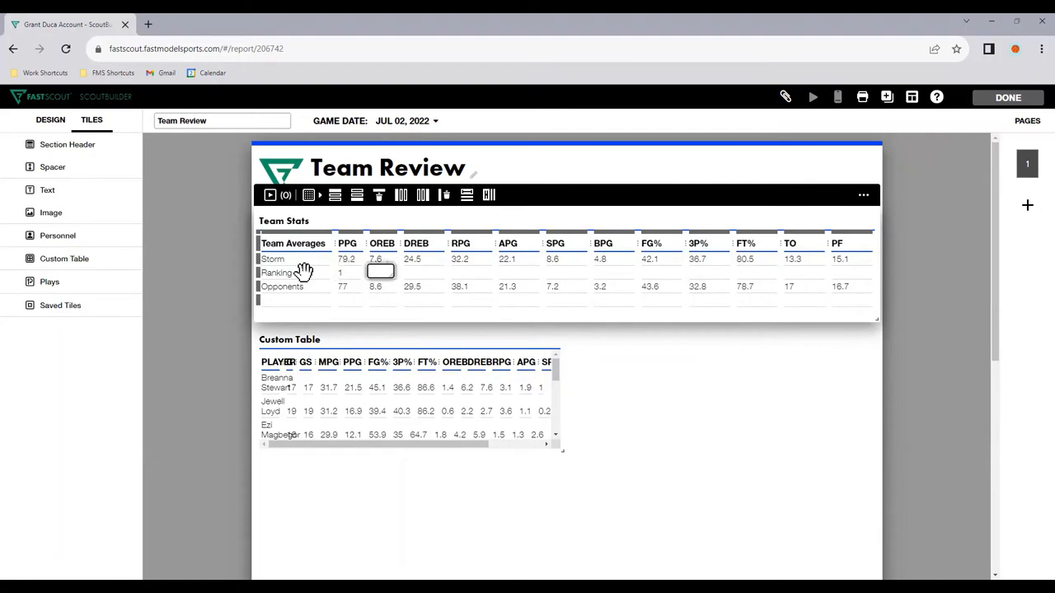
pyautogui.write('3')
pyautogui.press('Tab')
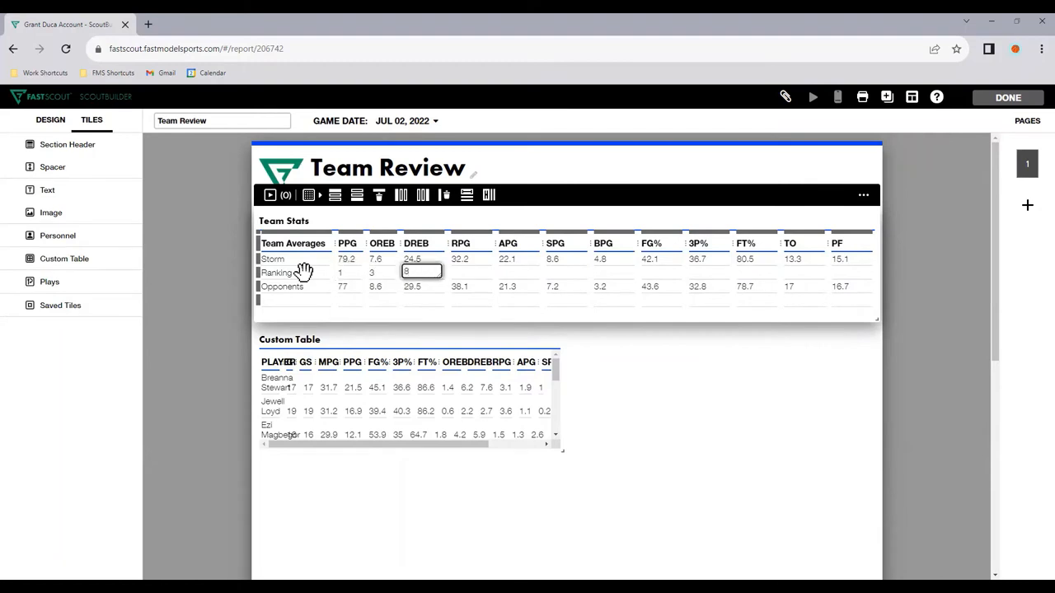
pyautogui.write('8th')
pyautogui.hotkey('shift', 'Tab')
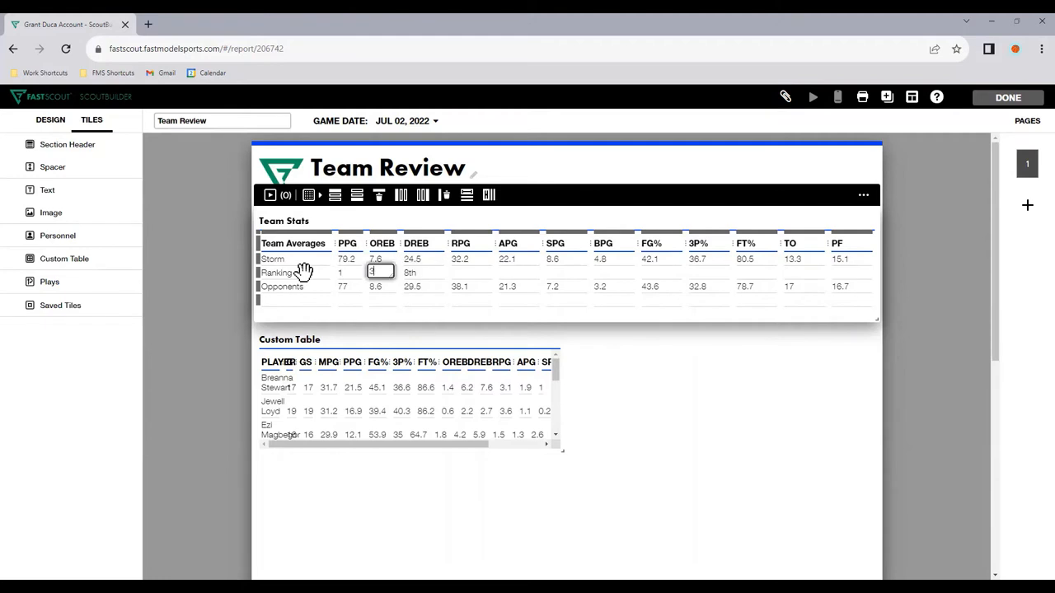
pyautogui.write('rd')
pyautogui.hotkey('shift', 'Tab')
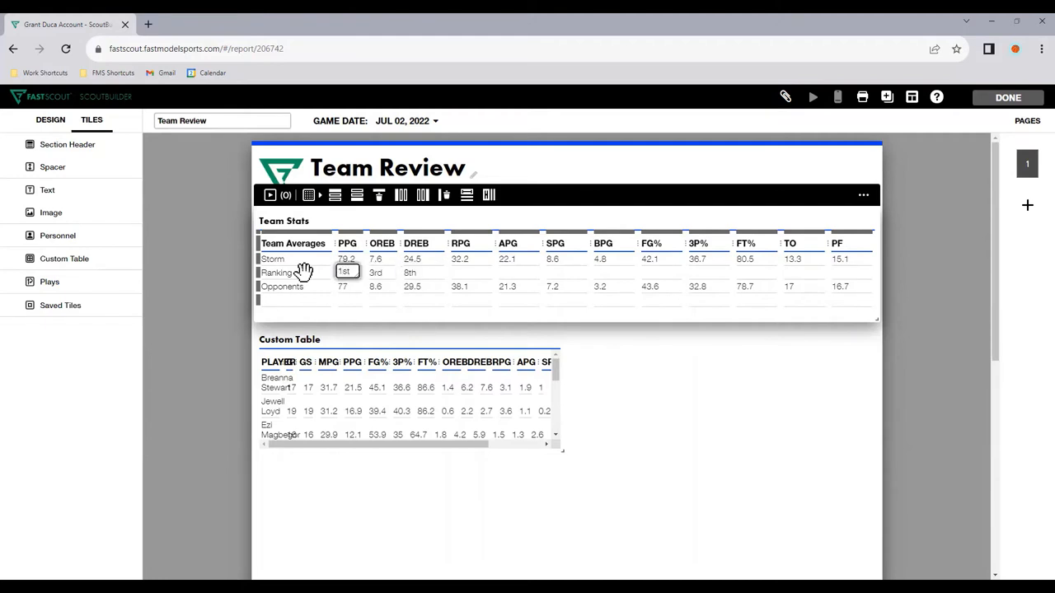
pyautogui.write('st')
# Step: Label the row under Opponents "Ranking" and enter 8th for PPG
pyautogui.click(323, 298)
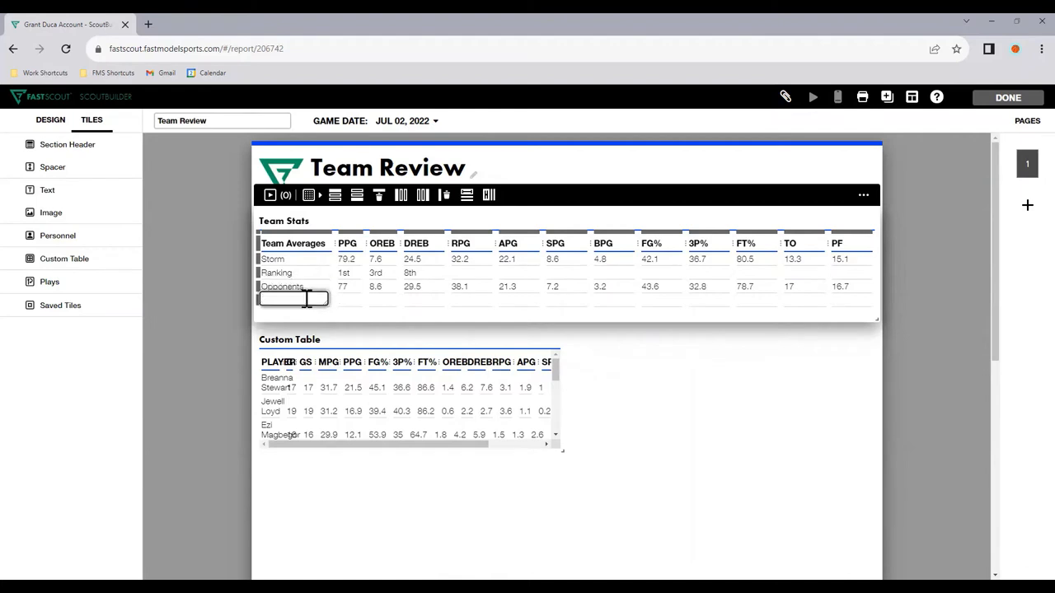
pyautogui.press('Tab')
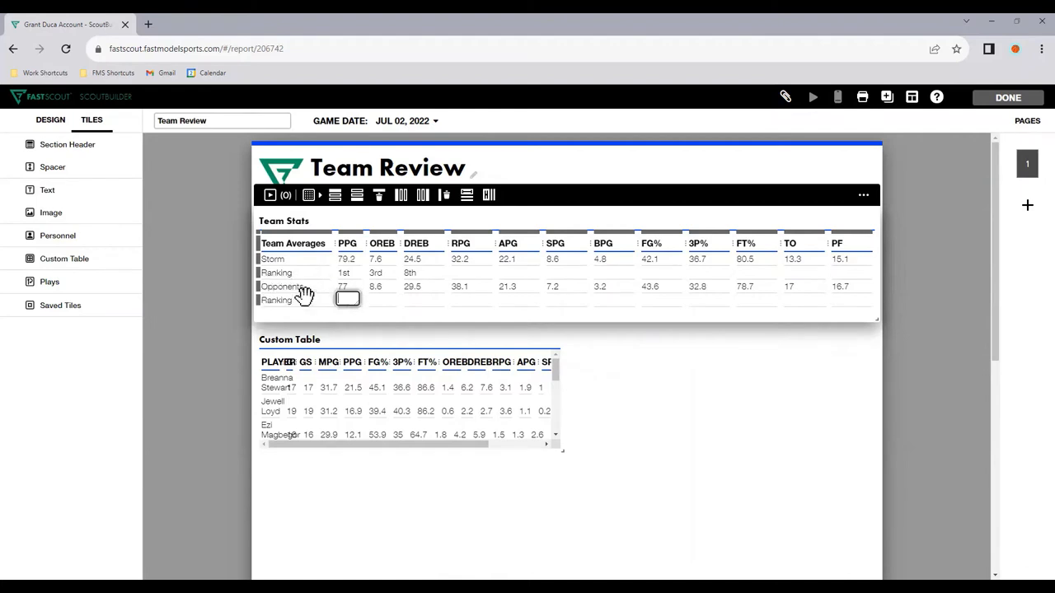
pyautogui.press('Tab')
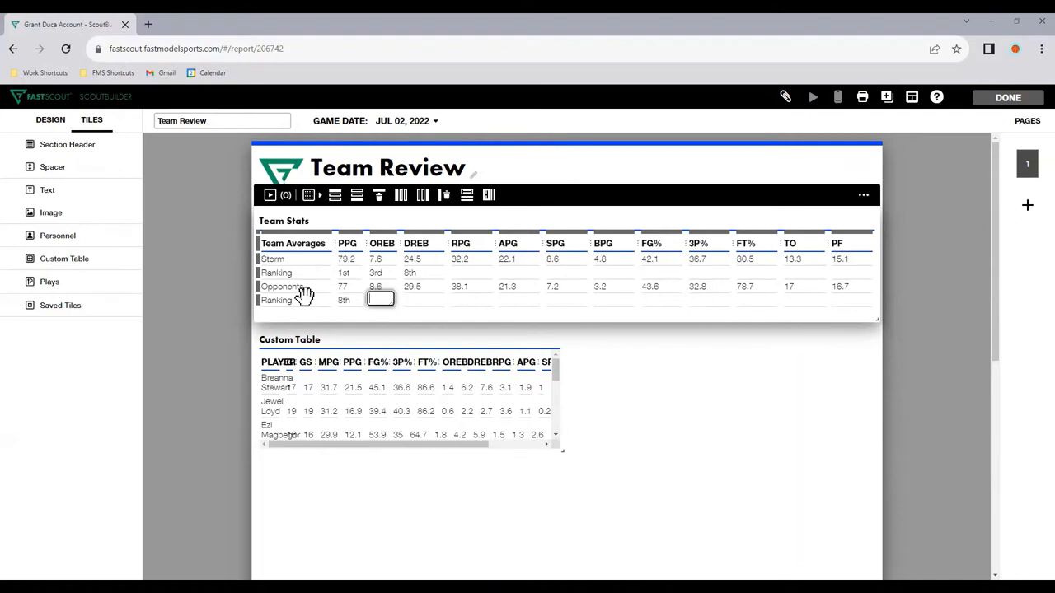
pyautogui.press('Tab')
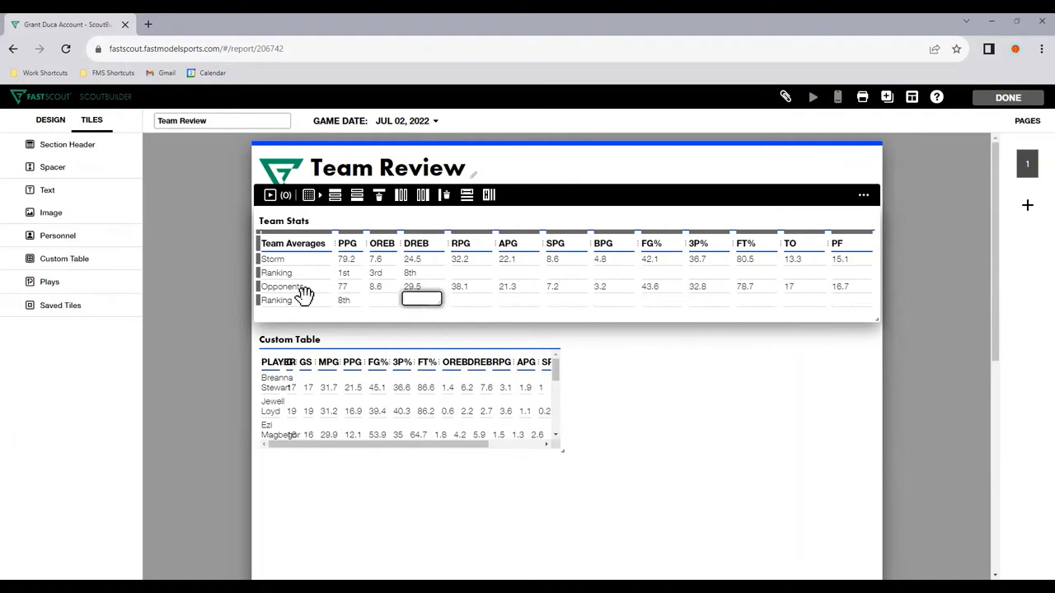
# Step: Rename the row under Storm "Target" and set its PPG cell to "85 (-5.8)"
pyautogui.click(295, 272)
pyautogui.doubleClick(305, 273)
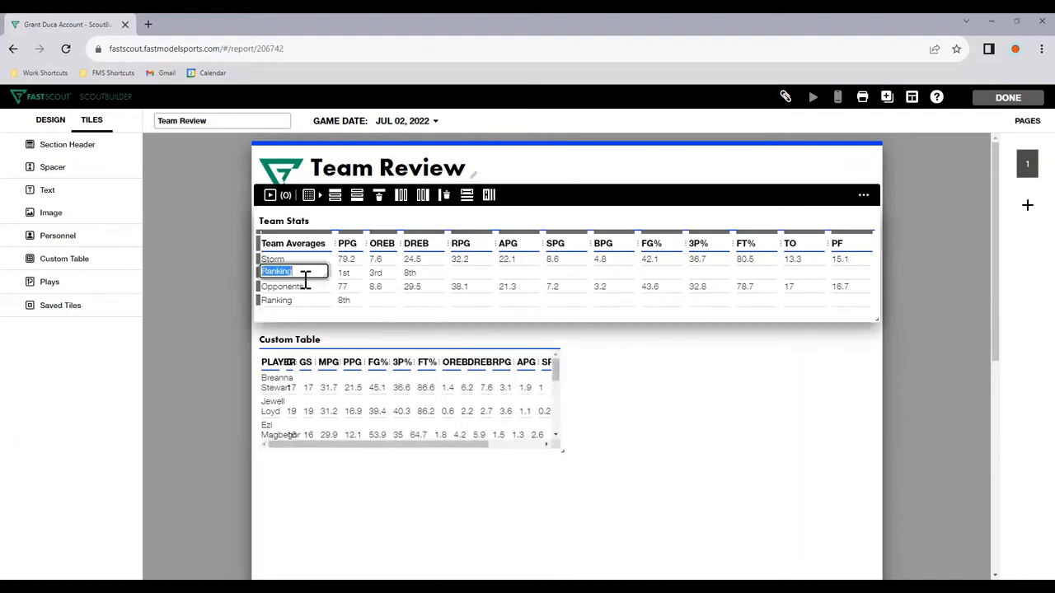
pyautogui.write('Target')
pyautogui.press('Tab')
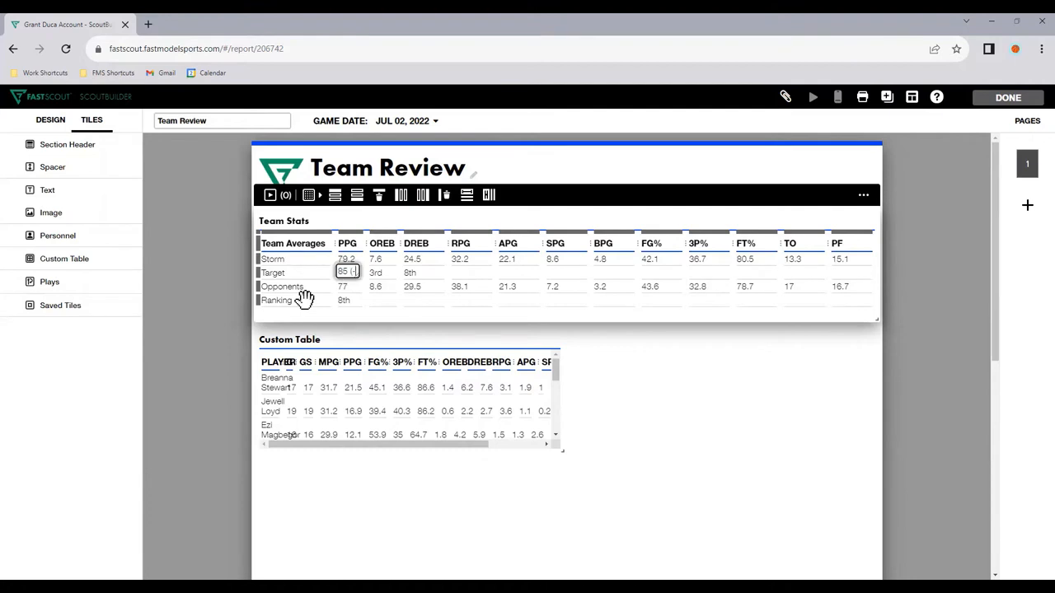
pyautogui.write('(-5.8')
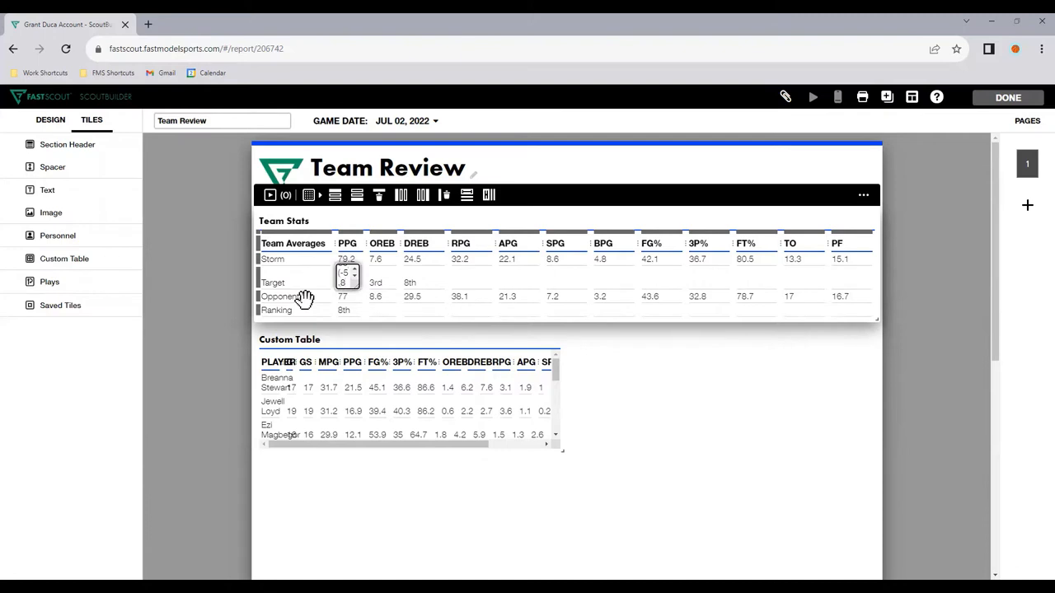
pyautogui.write(')')
pyautogui.press('Tab')
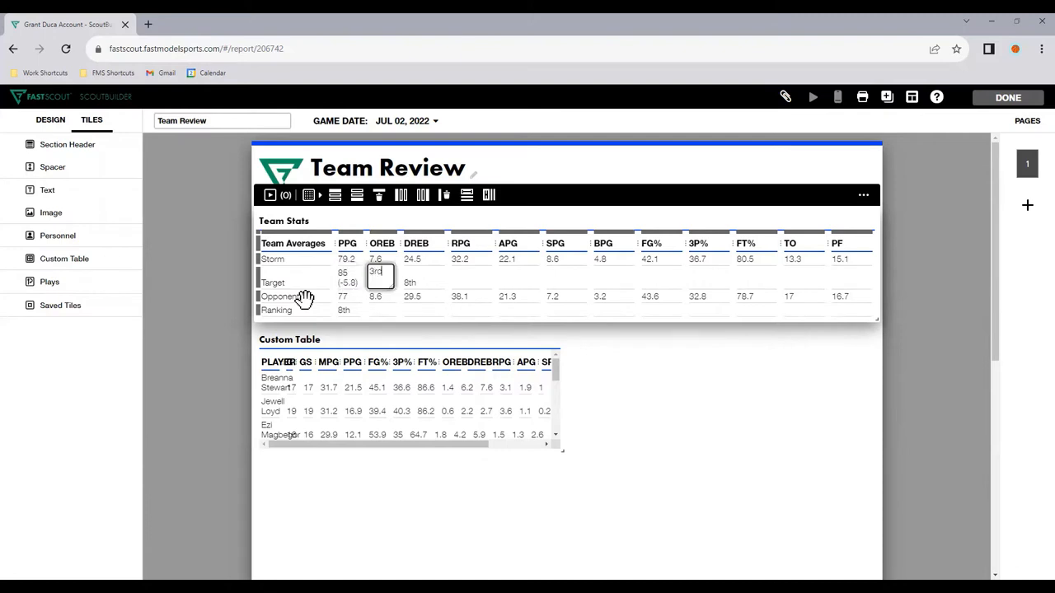
pyautogui.click(815, 455)
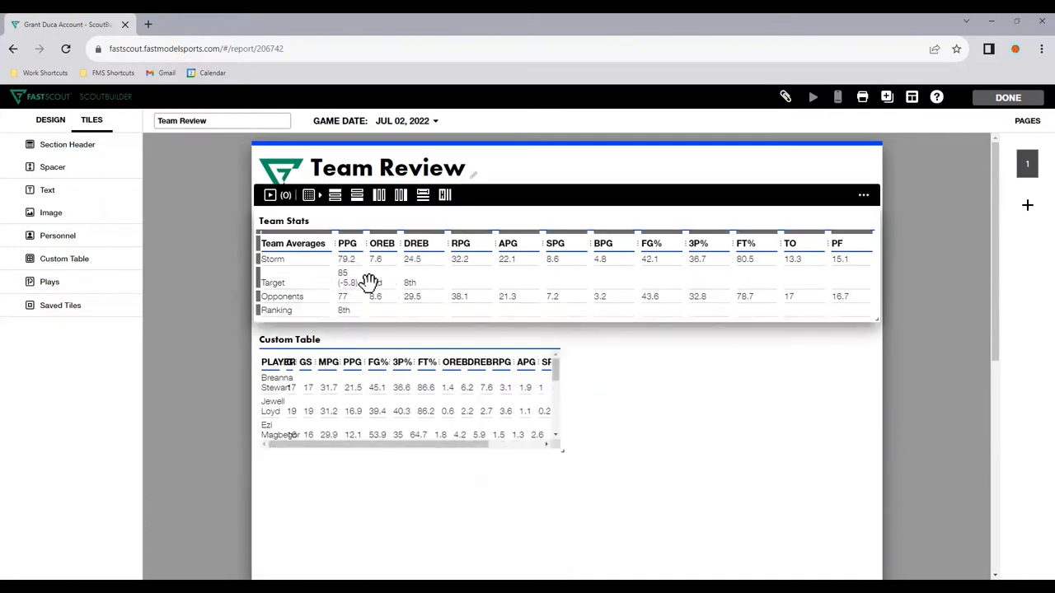
# Step: Clear the OREB and DREB cells in the Target row
pyautogui.click(375, 280)
pyautogui.press('BackSpace')
pyautogui.press('Tab')
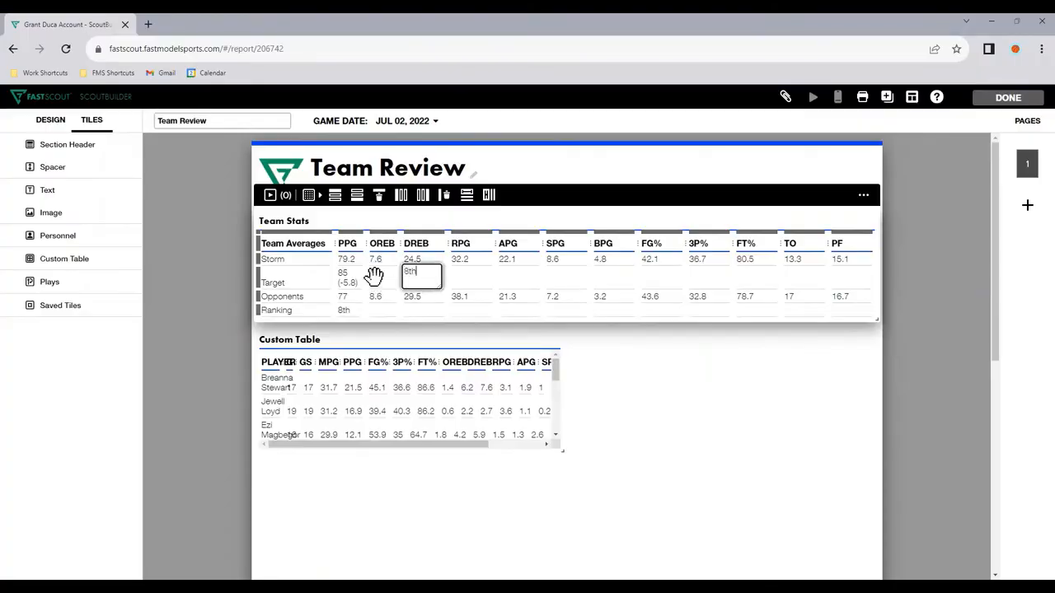
pyautogui.press('Tab')
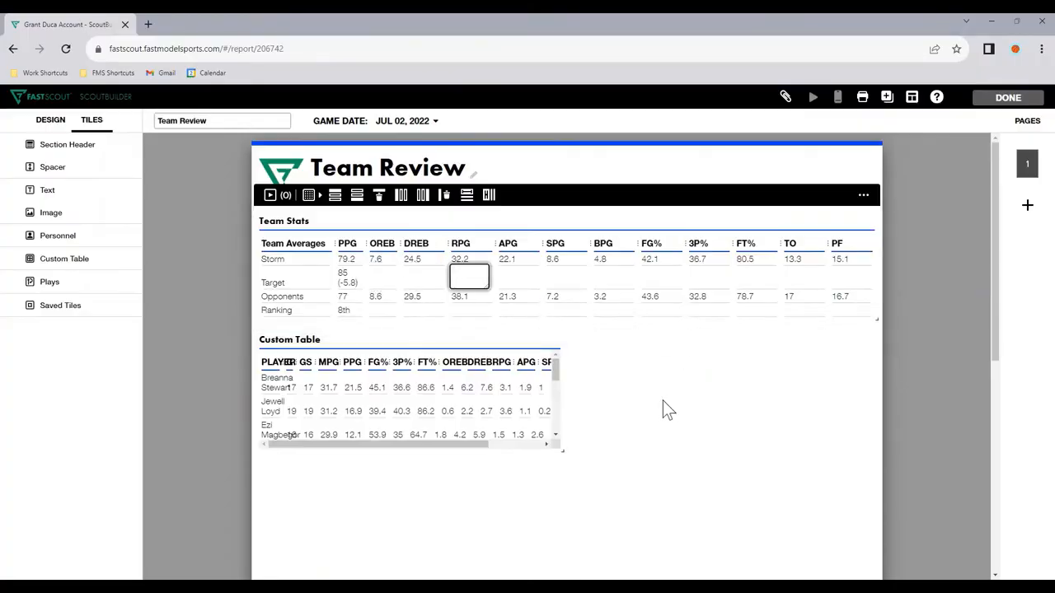
pyautogui.click(664, 404)
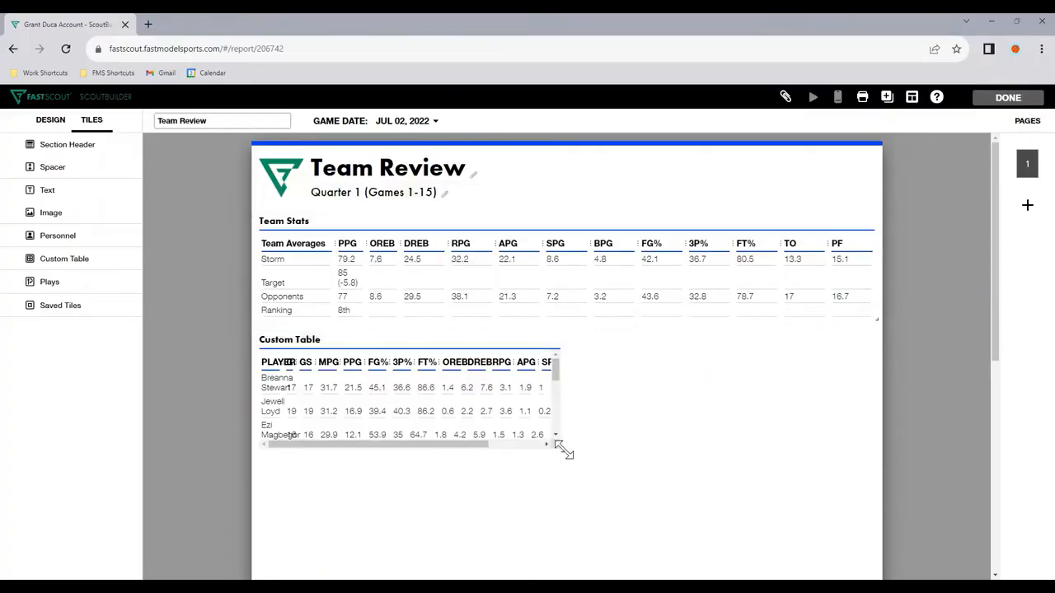
# Step: Enlarge the player table to the full page width and make it taller
pyautogui.moveTo(564, 450); pyautogui.dragTo(897, 509)
pyautogui.scroll(-1, 894, 503)
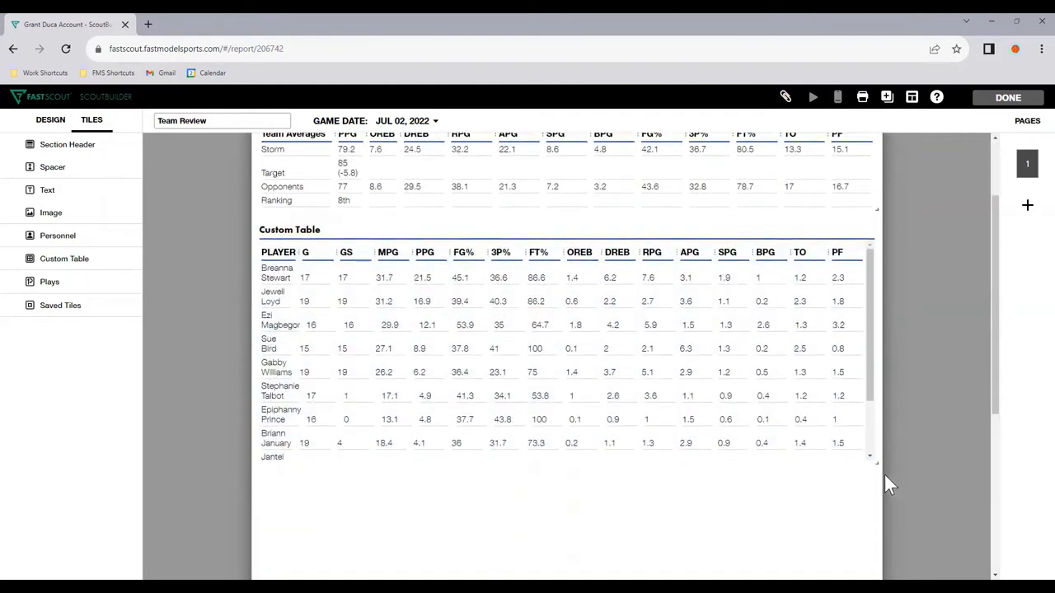
pyautogui.click(873, 455)
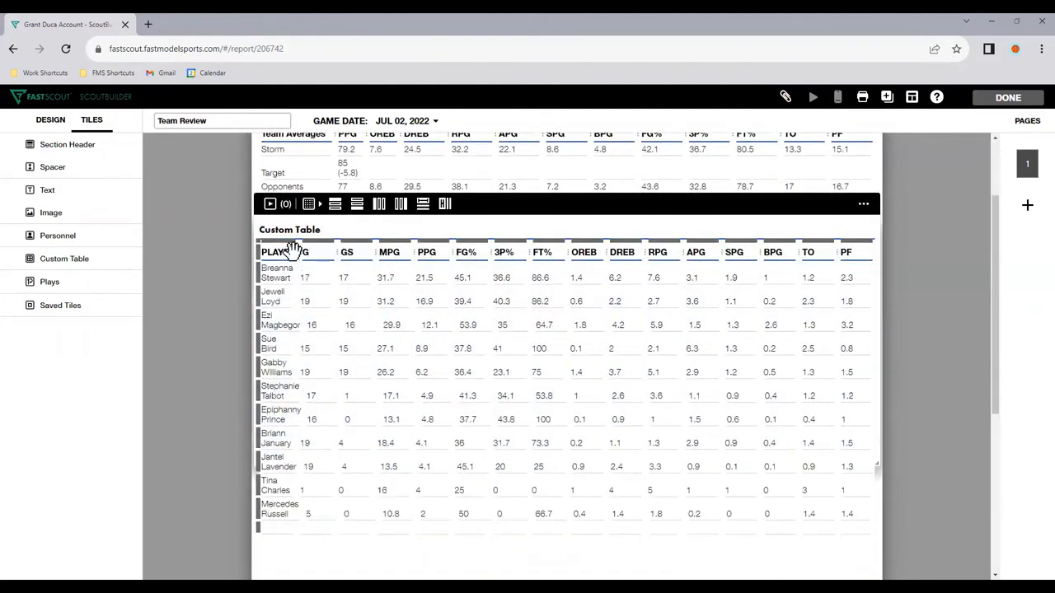
# Step: Widen the PLAYER column so names fit on one line, delete the empty last row, and shorten the player table
pyautogui.moveTo(302, 251); pyautogui.dragTo(338, 250)
pyautogui.click(391, 417)
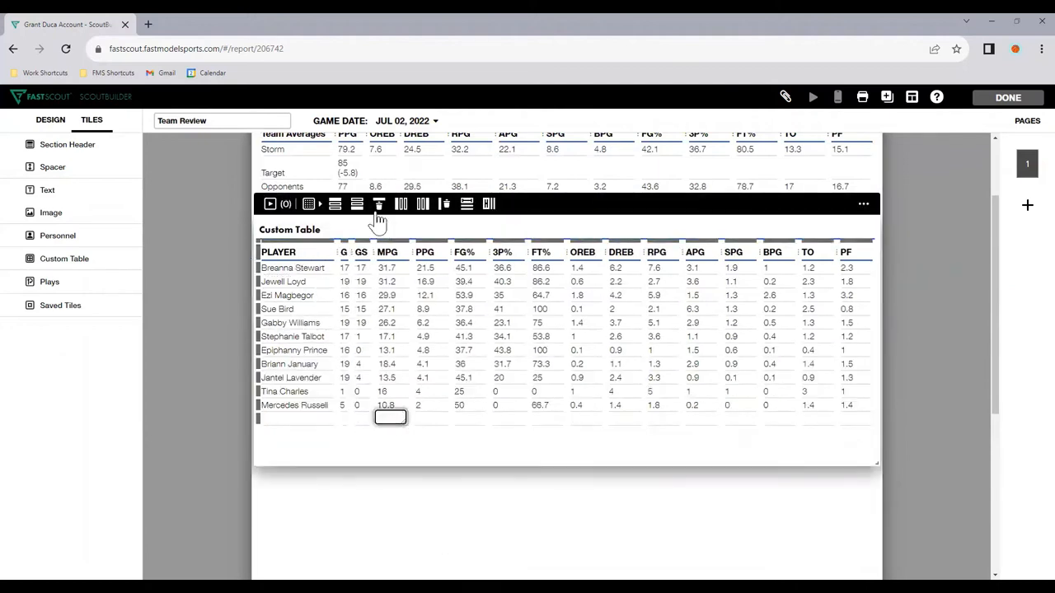
pyautogui.click(377, 214)
pyautogui.moveTo(874, 465); pyautogui.dragTo(878, 433)
pyautogui.click(381, 355)
# Step: Rename the player stats table from its default title to "Box Score"
pyautogui.scroll(1, 365, 350)
pyautogui.tripleClick(288, 285)
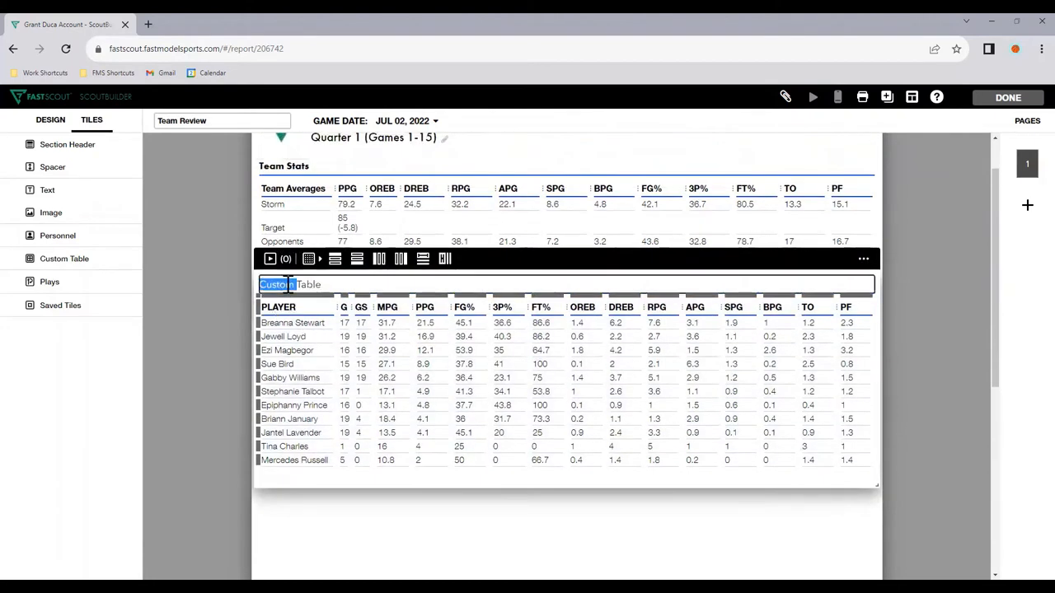
pyautogui.write('Box Scor')
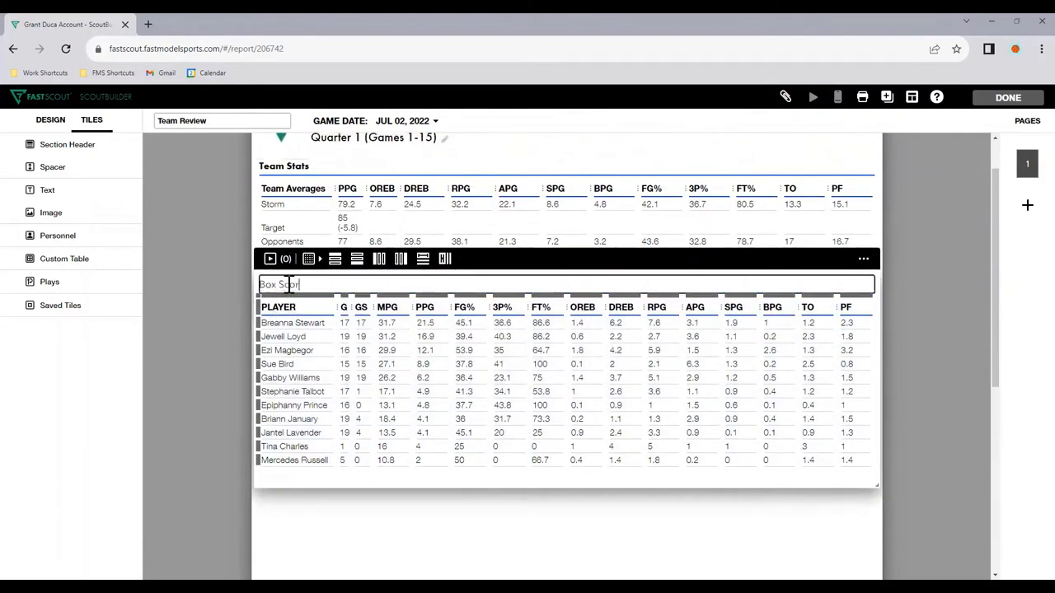
pyautogui.write('e')
pyautogui.click(492, 503)
pyautogui.click(470, 457)
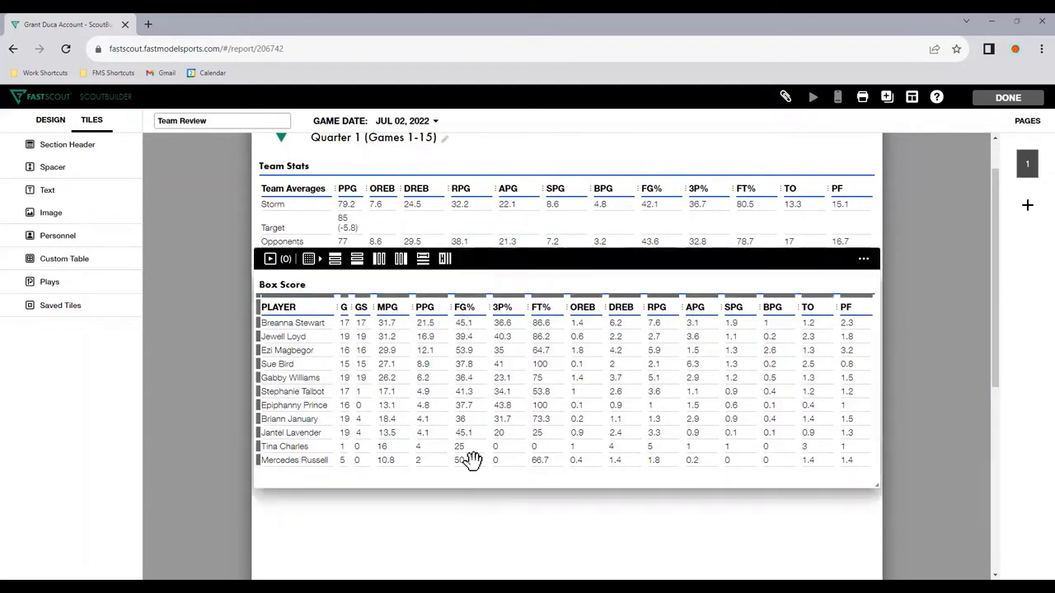
# Step: Try a gold fill on Ezi Magbegor's PPG cell in the Box Score table and reset it to white
pyautogui.click(435, 350)
pyautogui.click(310, 258)
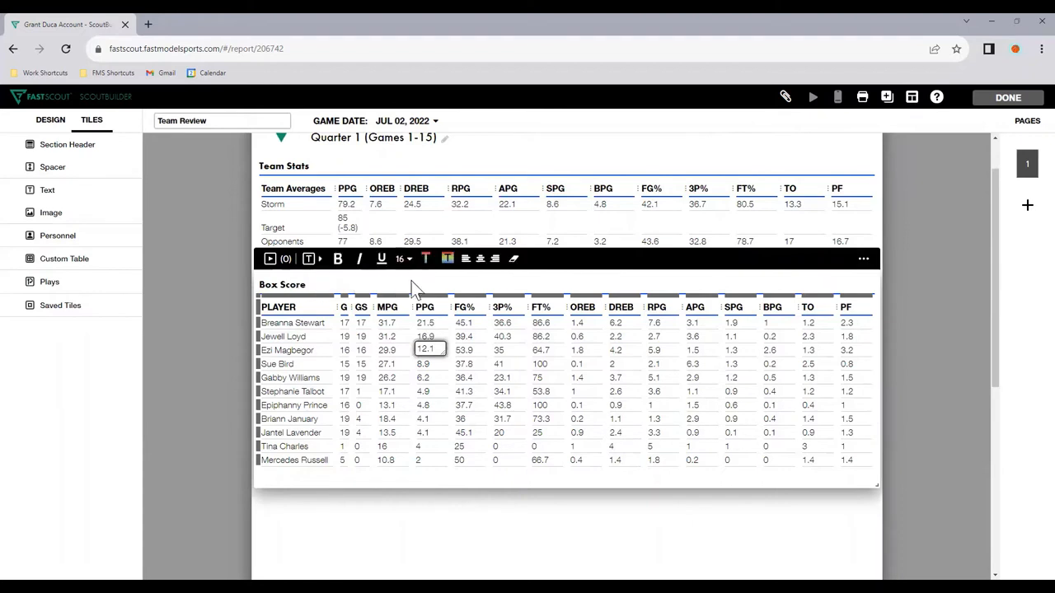
pyautogui.click(445, 259)
pyautogui.click(456, 236)
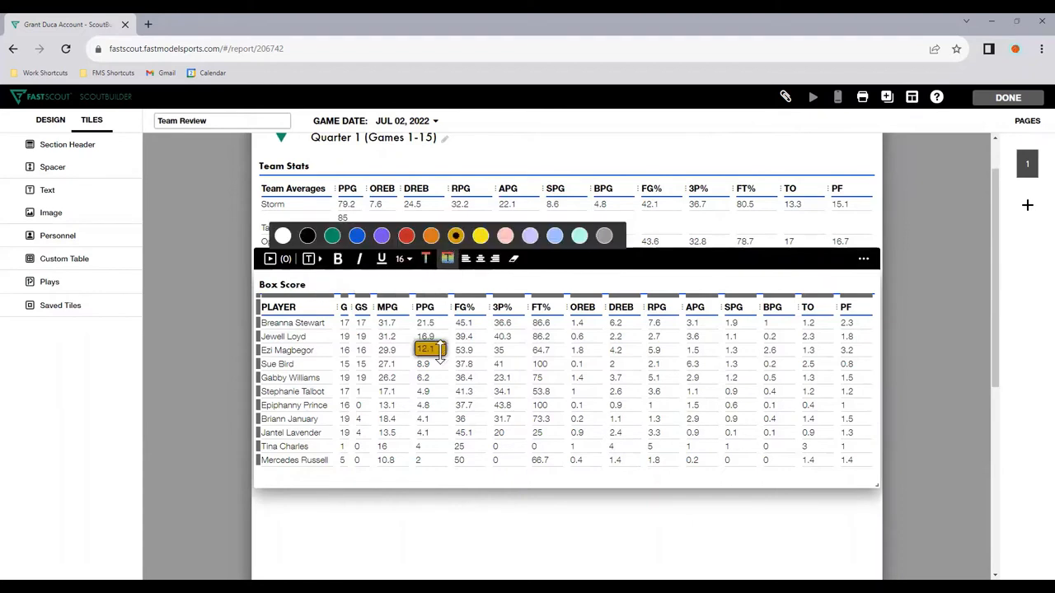
pyautogui.click(283, 236)
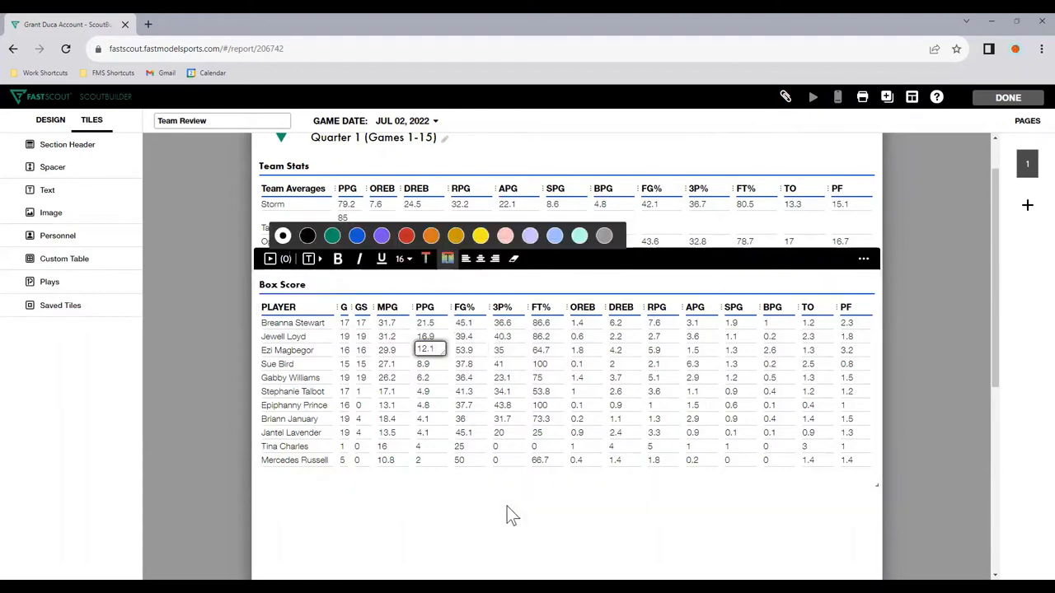
pyautogui.click(506, 506)
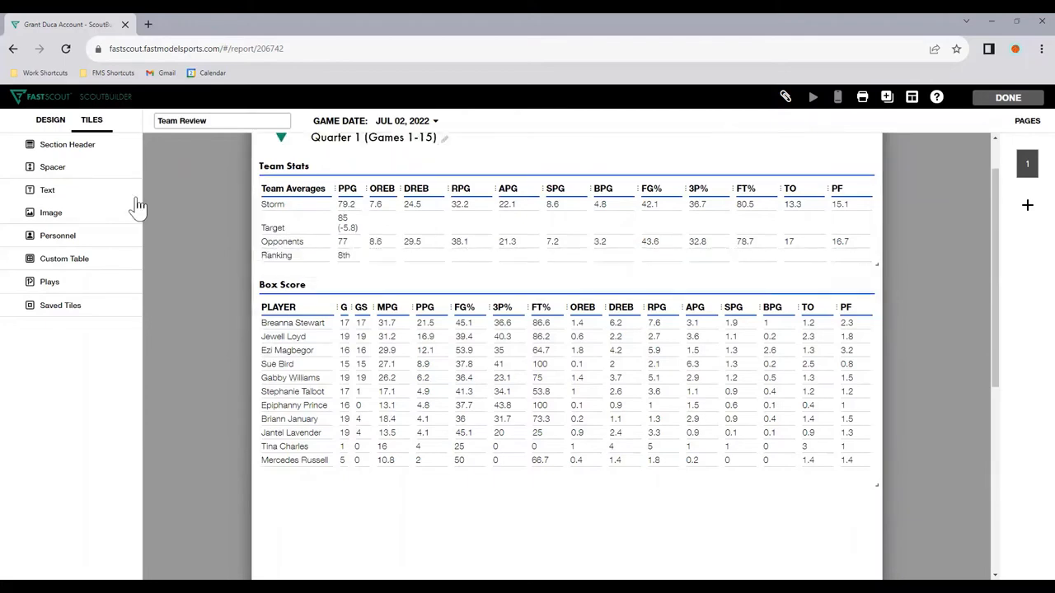
# Step: Add a text tile and place it between the Team Stats and Box Score tables
pyautogui.moveTo(49, 190); pyautogui.dragTo(749, 547)
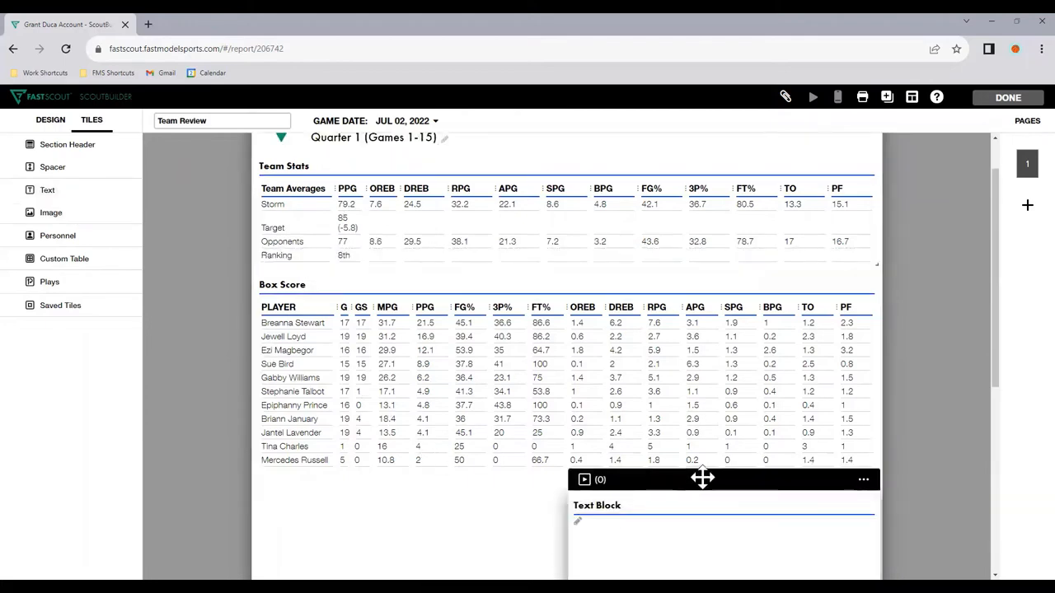
pyautogui.moveTo(702, 478); pyautogui.dragTo(558, 362)
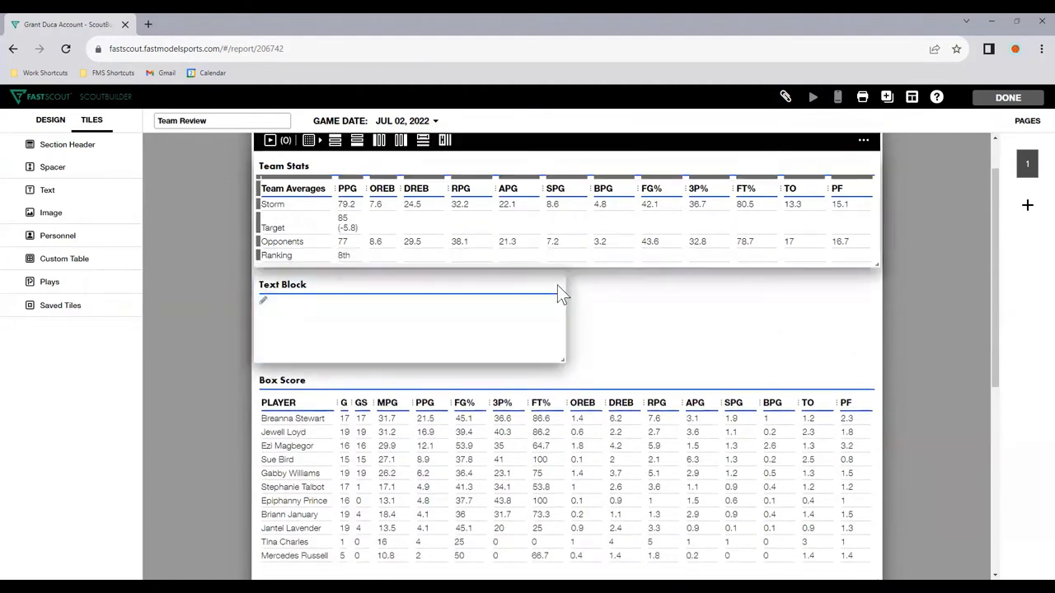
pyautogui.click(549, 259)
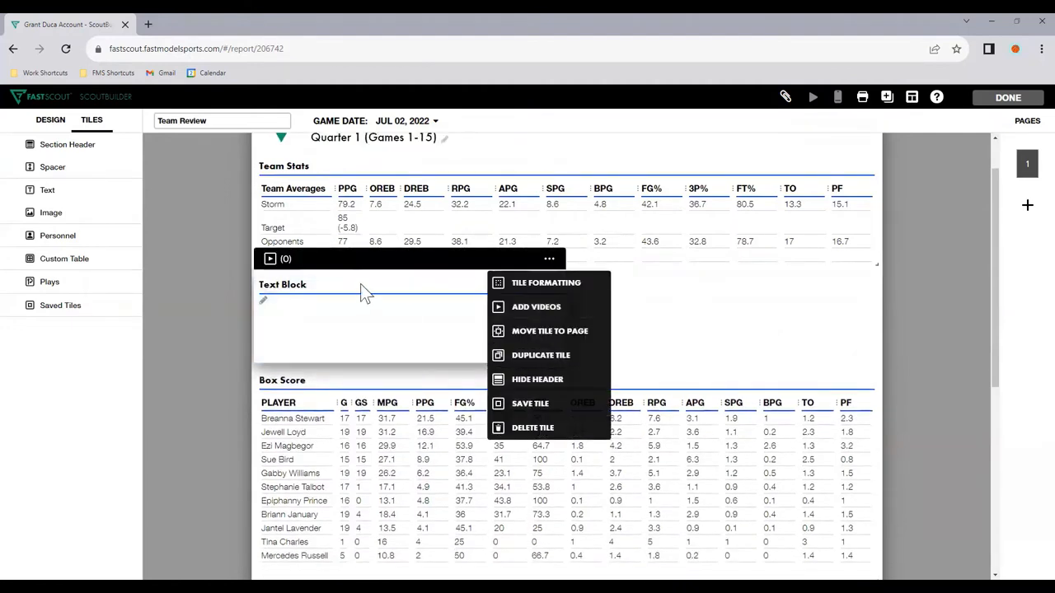
# Step: Title the text tile "Strengths of Team" and enter three placeholder bullets reading "a"
pyautogui.click(304, 284)
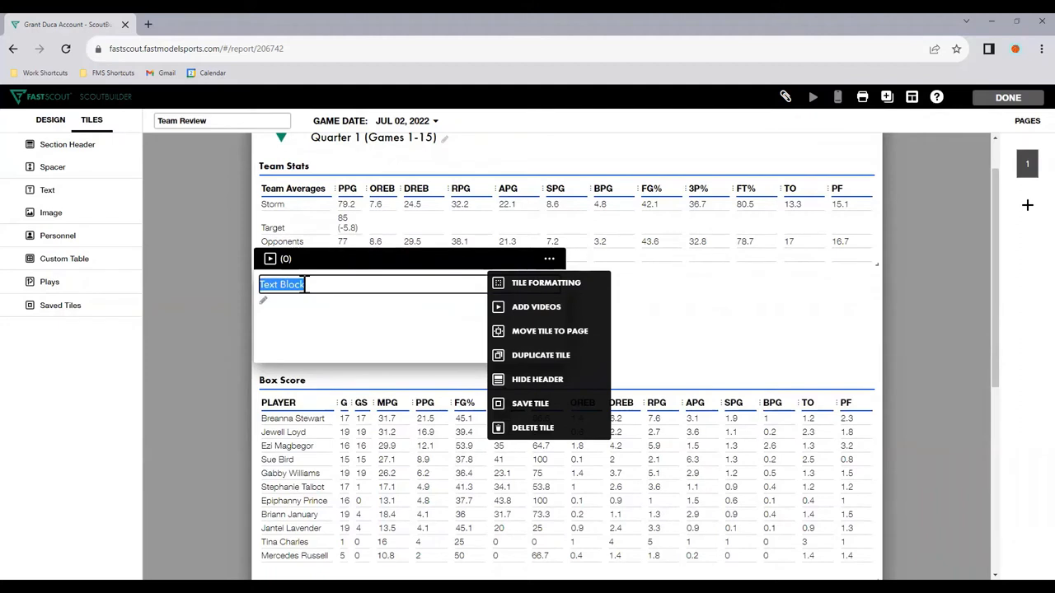
pyautogui.write('Strengths of')
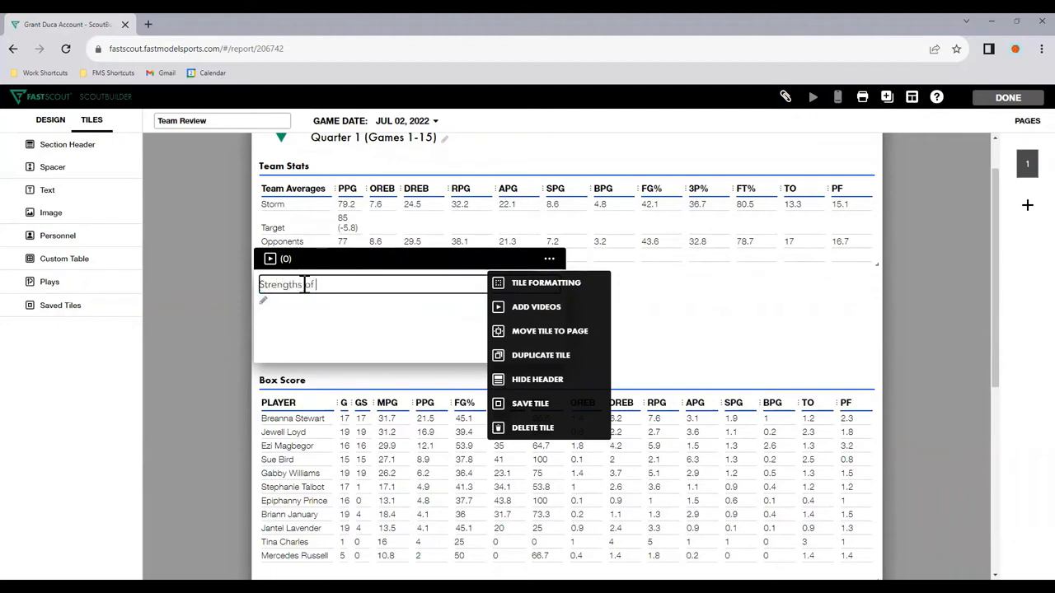
pyautogui.write(' Team')
pyautogui.click(363, 342)
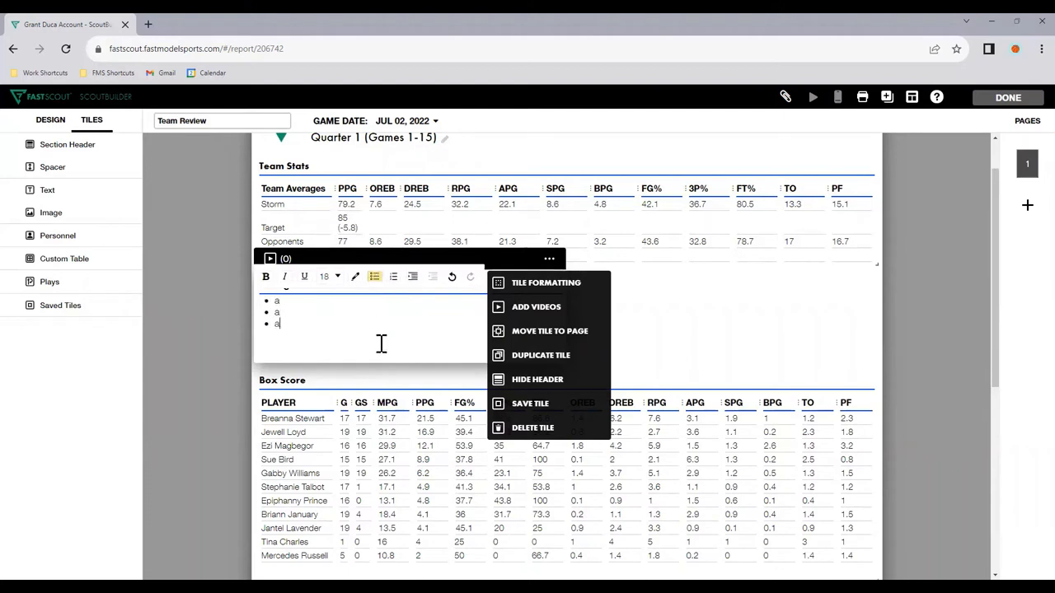
pyautogui.click(724, 341)
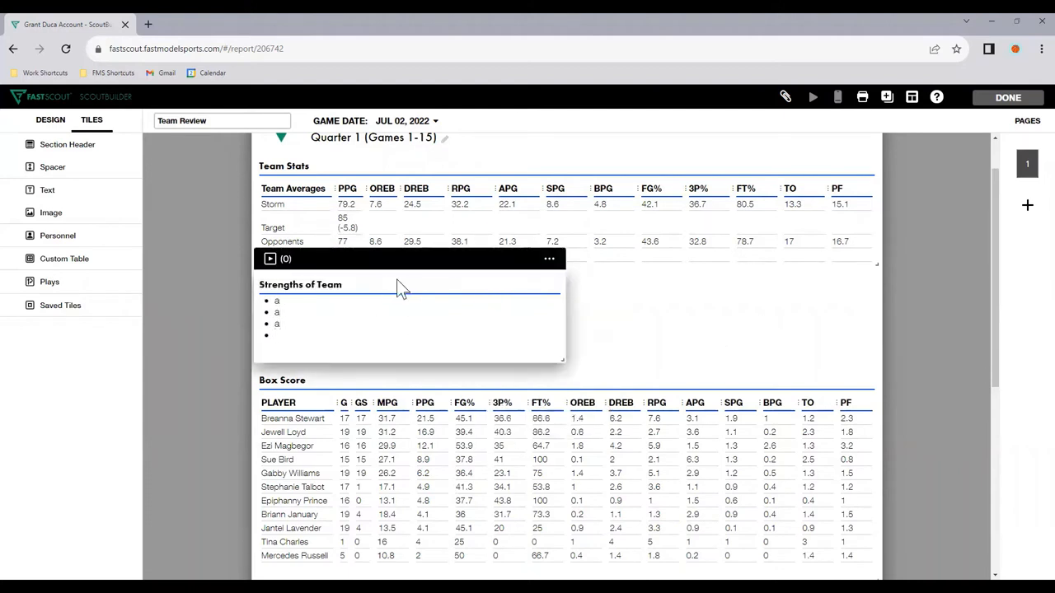
# Step: Duplicate the Strengths of Team tile and place the copy beside the original, above the Box Score table
pyautogui.click(547, 260)
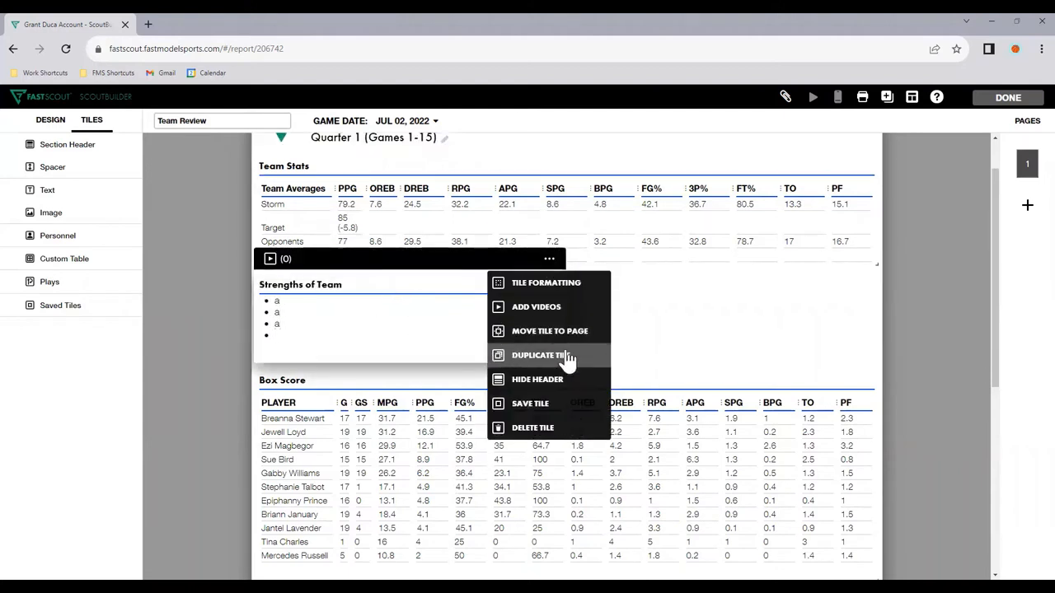
pyautogui.scroll(-2, 482, 339)
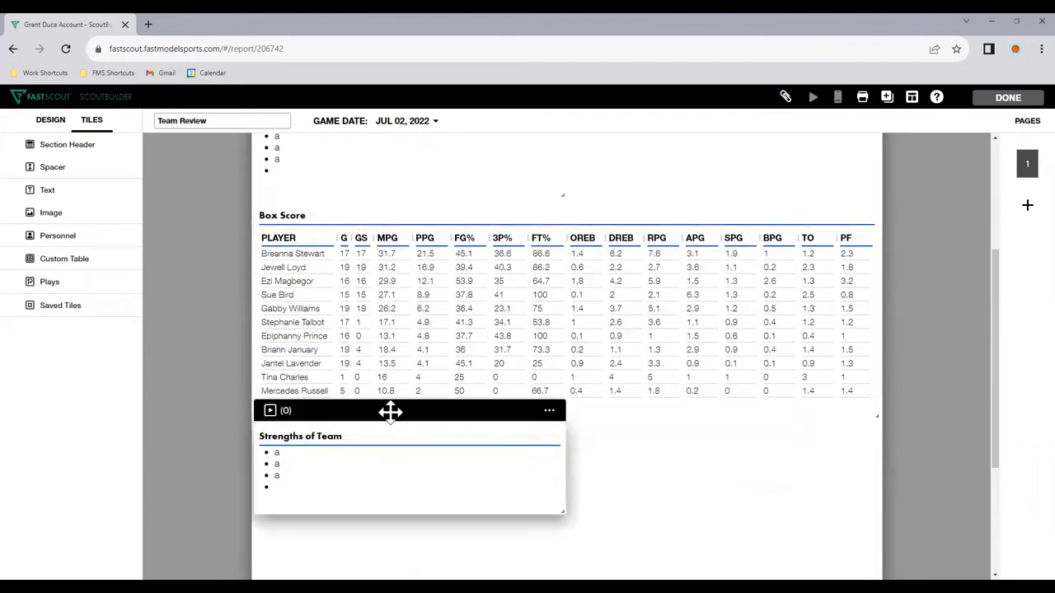
pyautogui.moveTo(391, 410); pyautogui.dragTo(737, 206)
pyautogui.scroll(2, 617, 276)
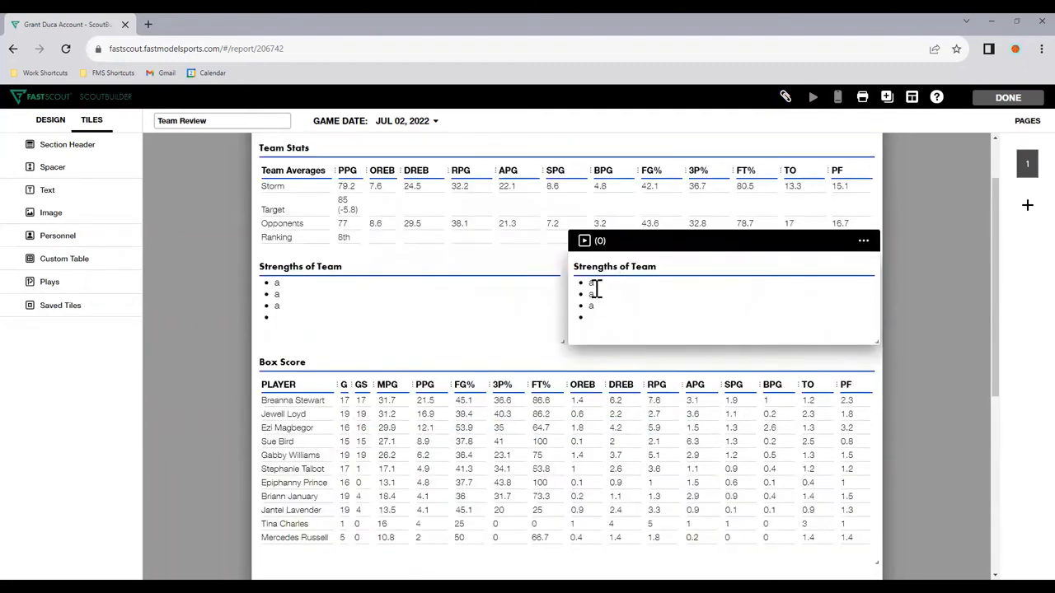
# Step: Retitle the duplicated text tile "Areas to Focus on"
pyautogui.click(595, 286)
pyautogui.write('Areas to Focus on')
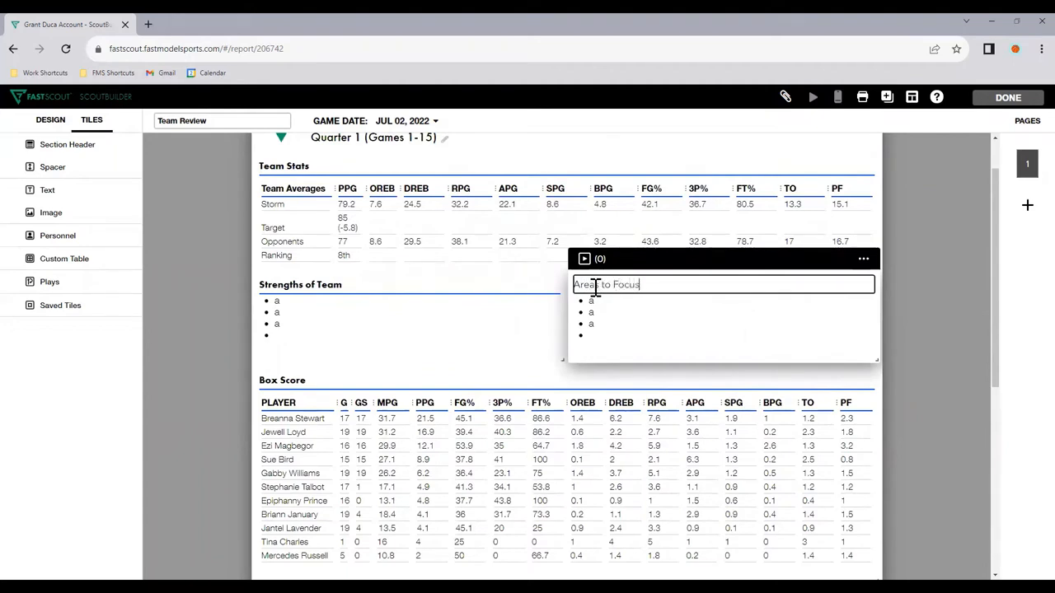
pyautogui.click(918, 337)
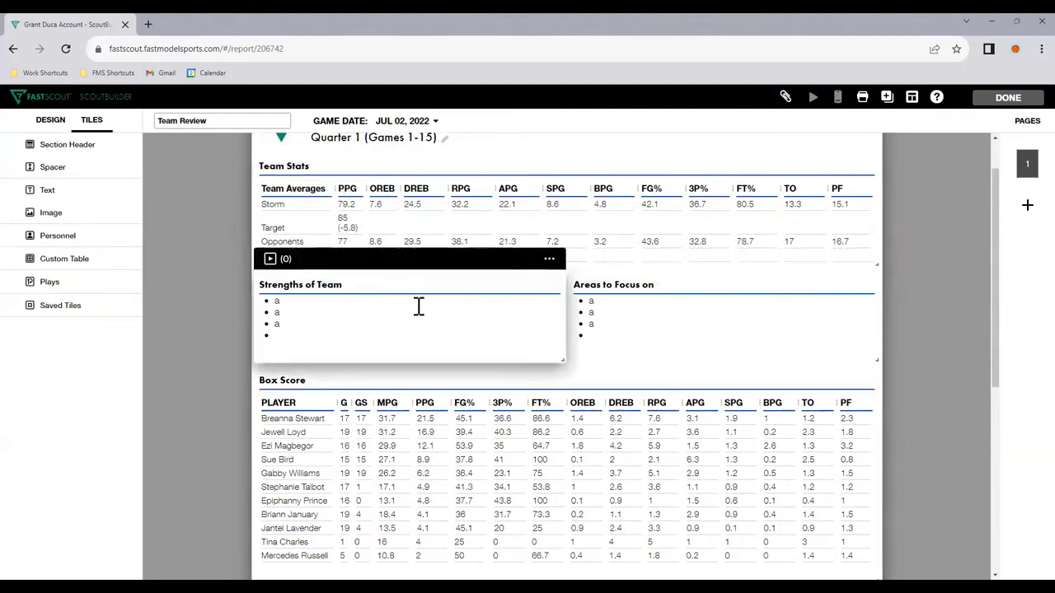
# Step: Duplicate the Strengths of Team tile again and retitle the copy below the Box Score "Strengths of Individuals"
pyautogui.click(549, 259)
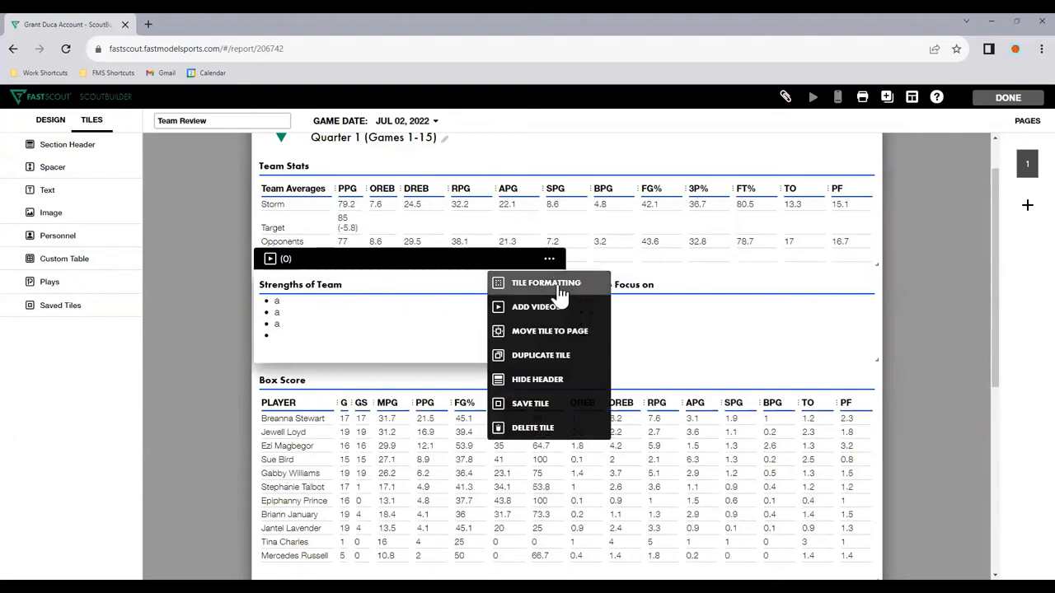
pyautogui.click(552, 375)
pyautogui.scroll(-4, 536, 375)
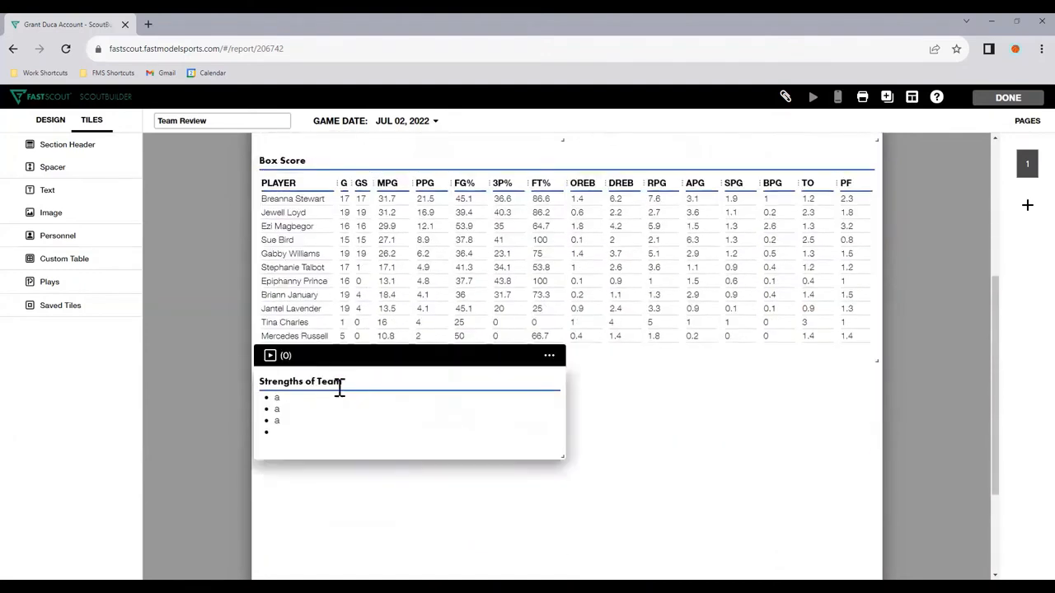
pyautogui.click(337, 383)
pyautogui.doubleClick(337, 380)
pyautogui.write('Individuals')
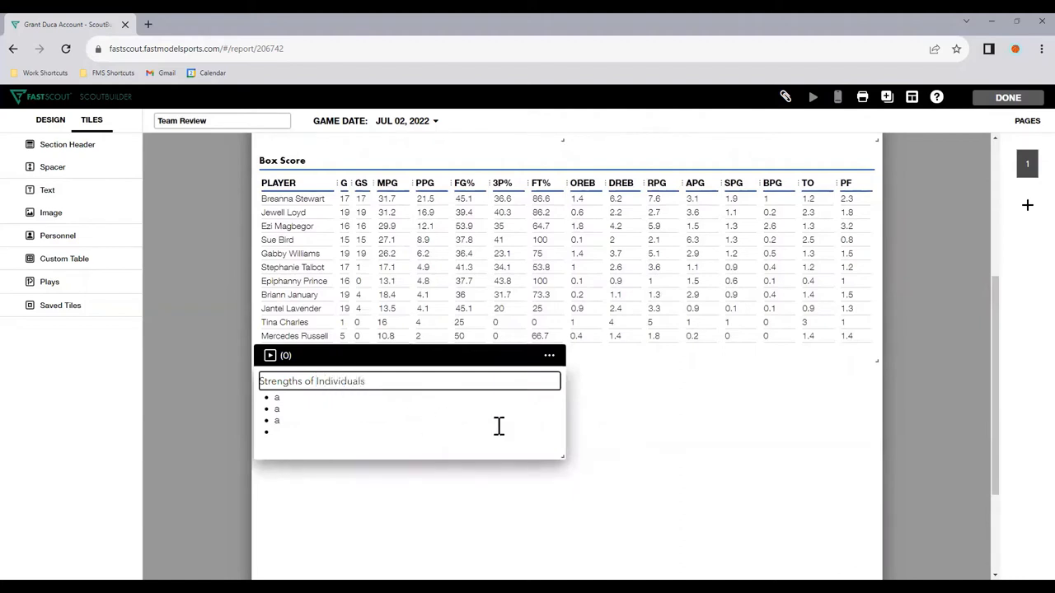
pyautogui.click(599, 428)
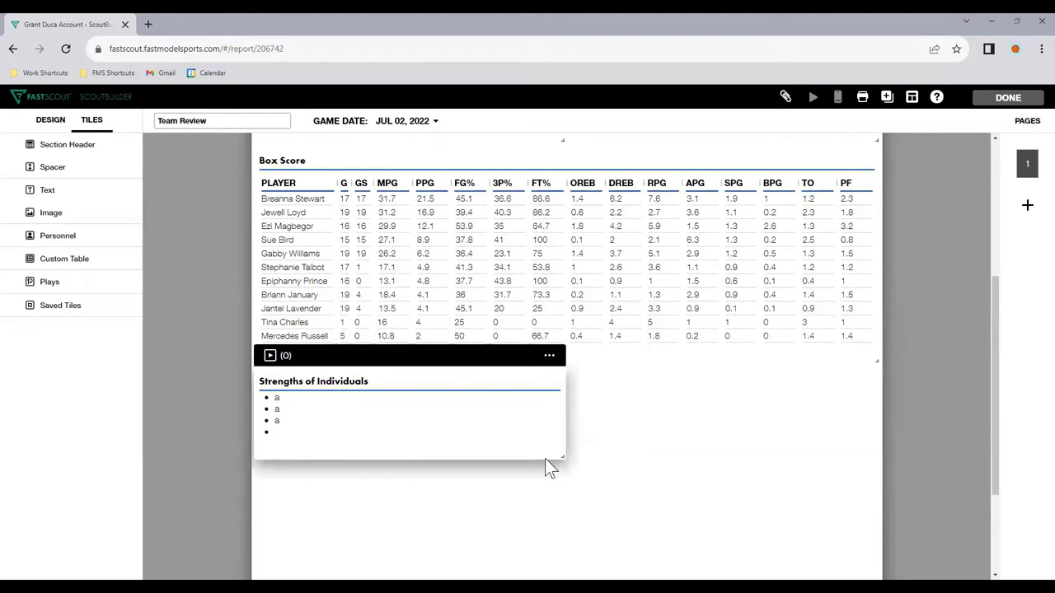
# Step: Add a second page to the report and start a Personnel tile on it
pyautogui.click(1028, 208)
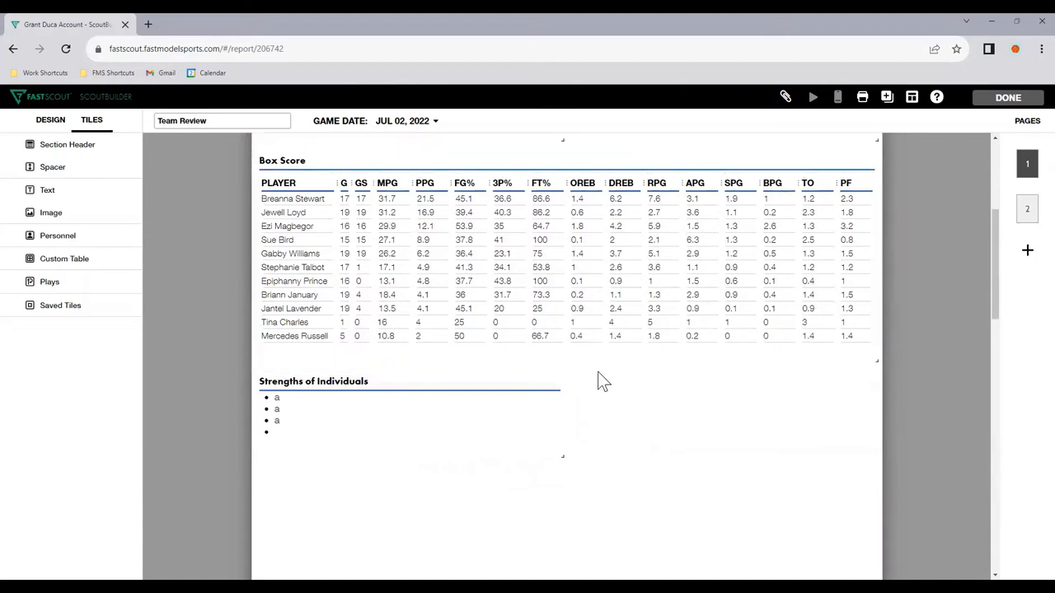
pyautogui.click(1022, 213)
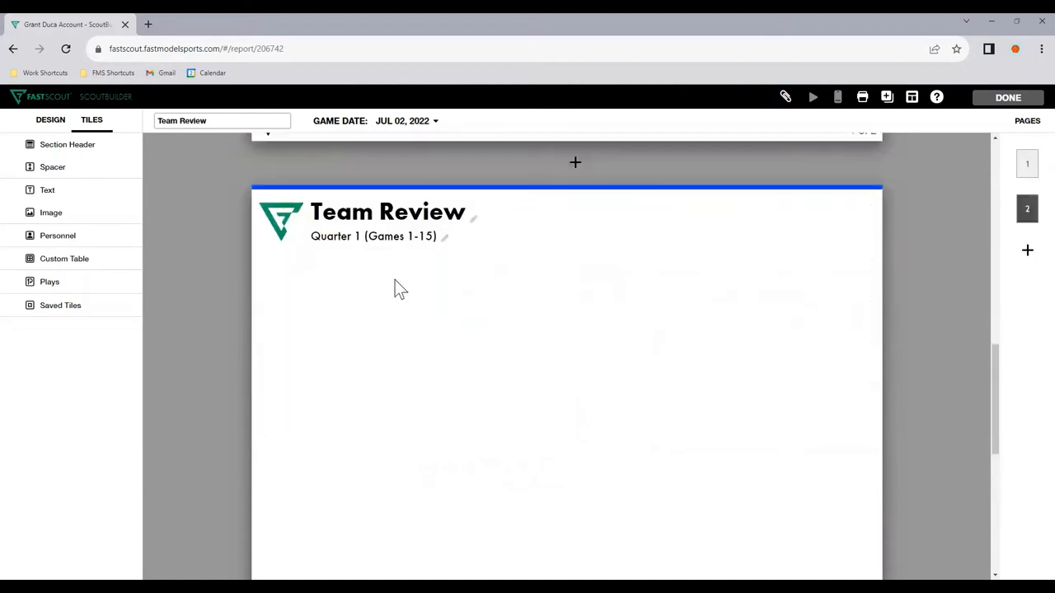
pyautogui.click(82, 240)
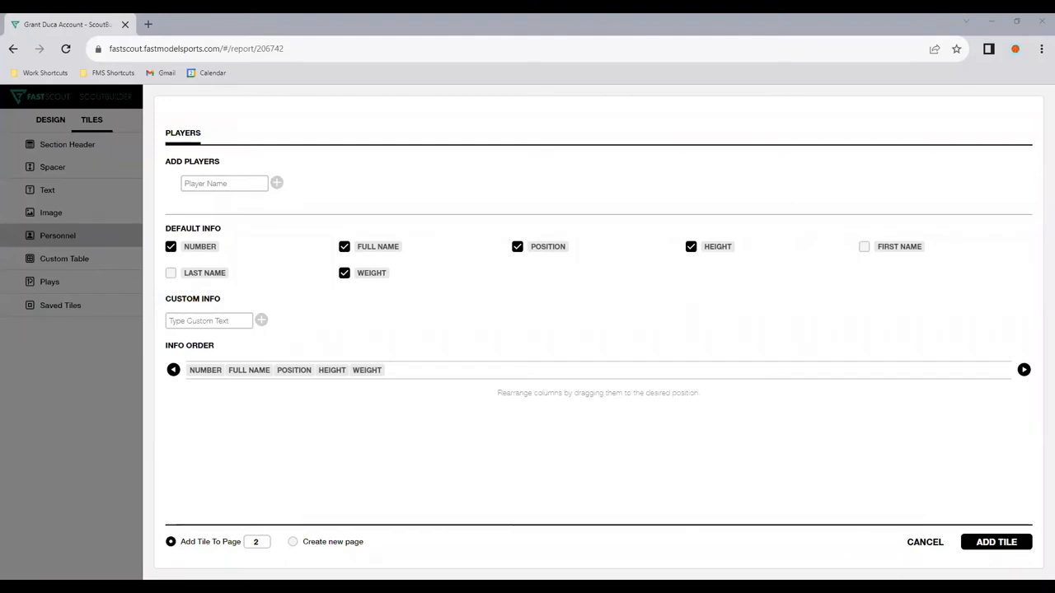
# Step: Add Sue Bird and Ezi Magbegor as players for the Personnel tile
pyautogui.click(220, 183)
pyautogui.write('S')
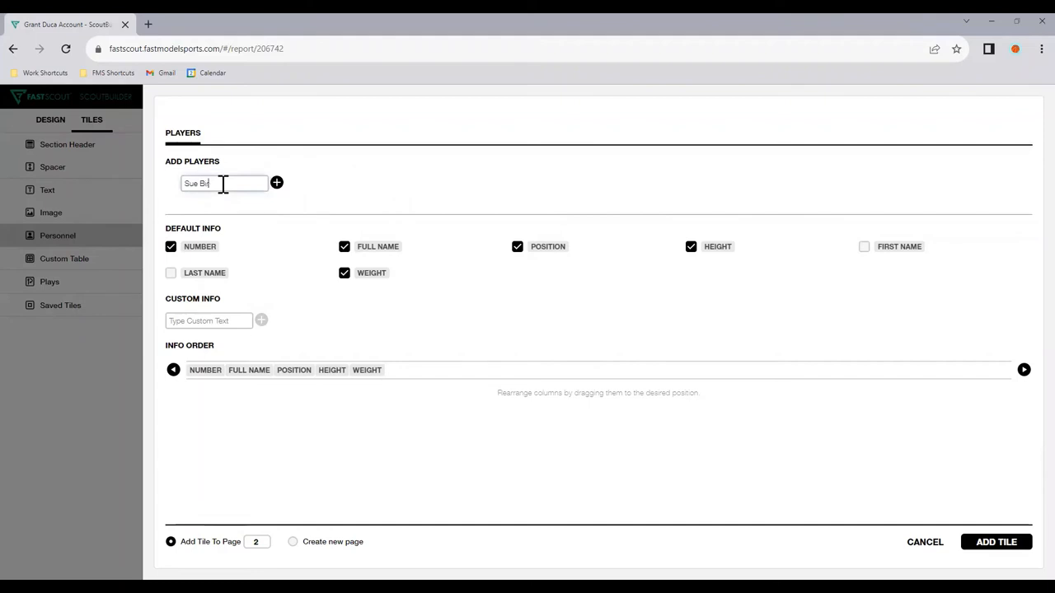
pyautogui.write('ue Bird')
pyautogui.click(277, 182)
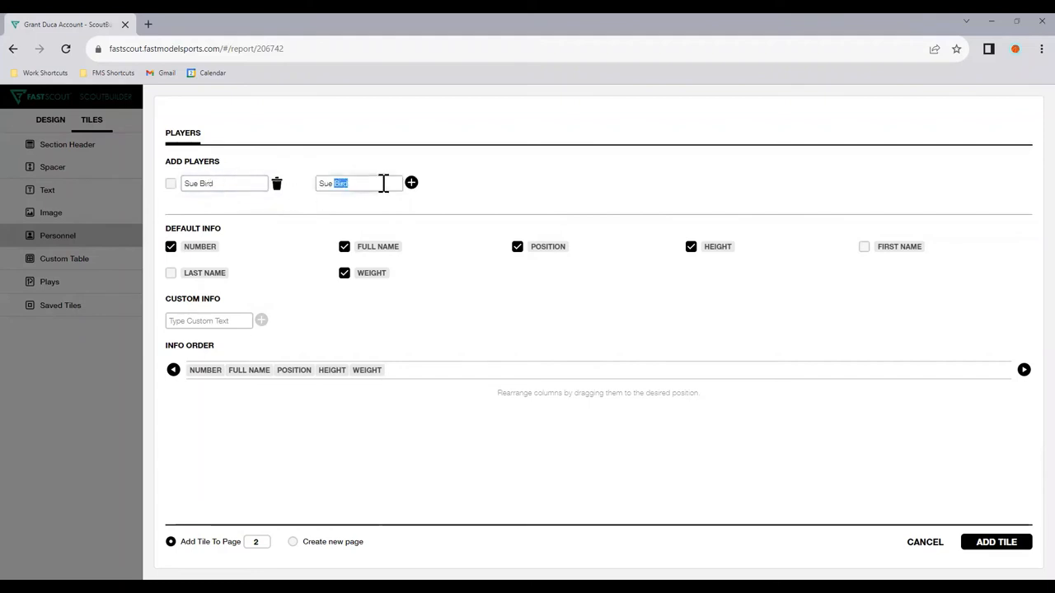
pyautogui.write('E')
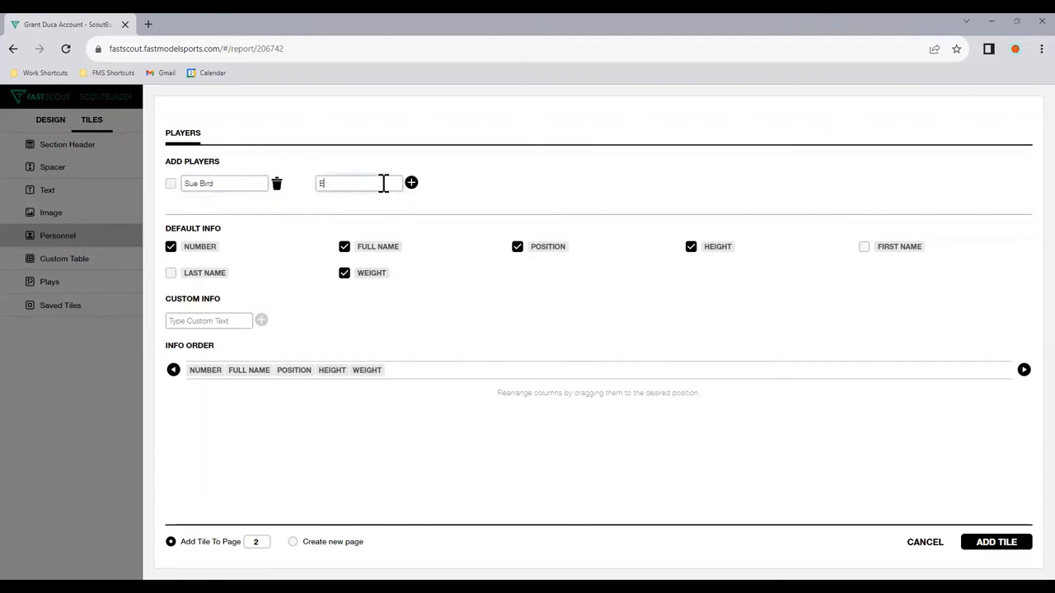
pyautogui.write('zi Magbegor')
pyautogui.click(410, 182)
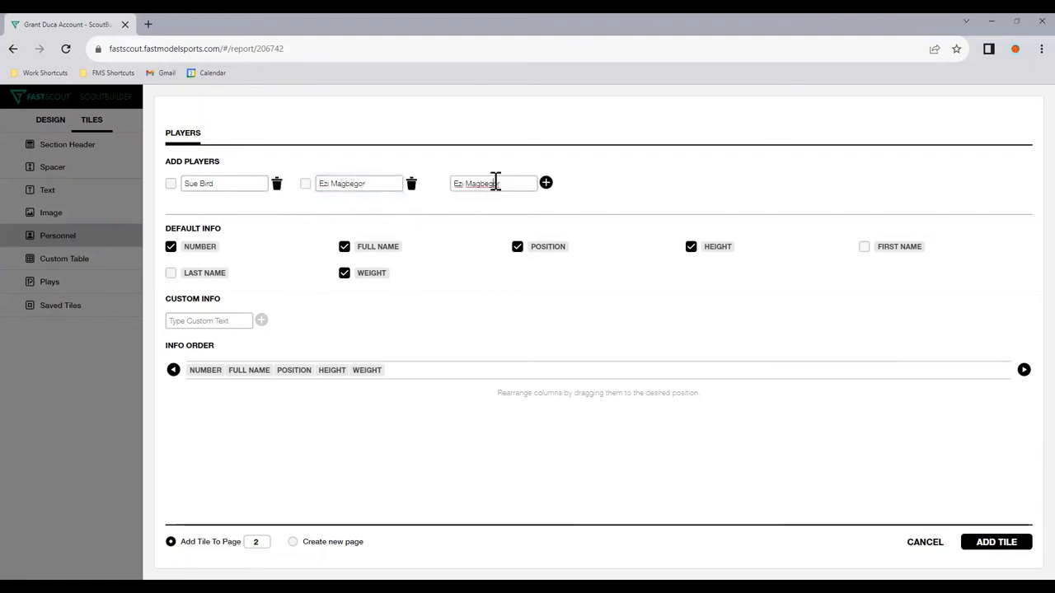
# Step: Add Breanna Stewart and Jewell Loyd to the Personnel tile's players
pyautogui.write('Breanna Stew')
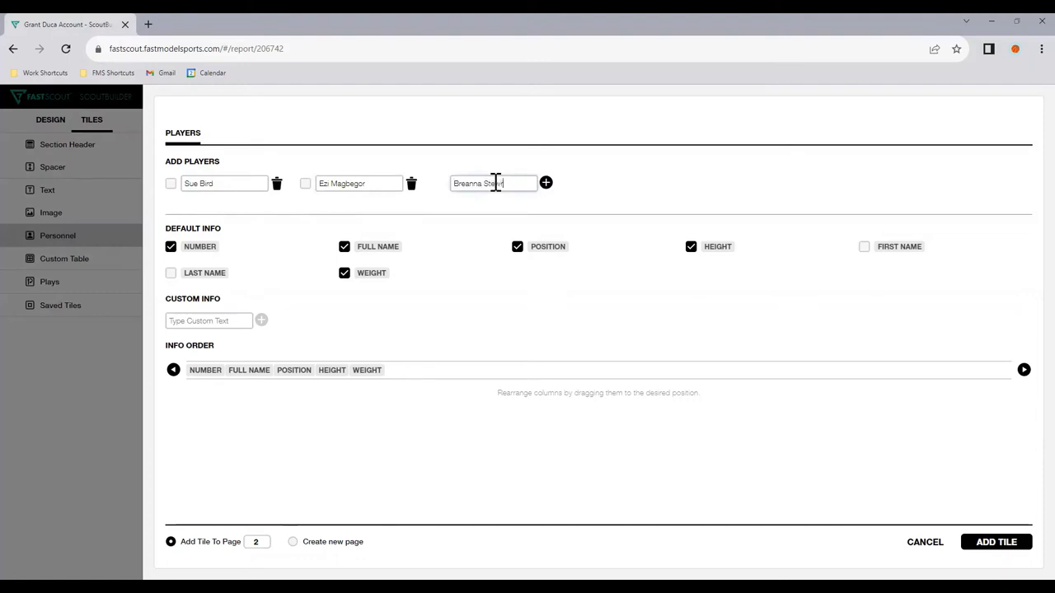
pyautogui.write('art')
pyautogui.click(545, 182)
pyautogui.write('J')
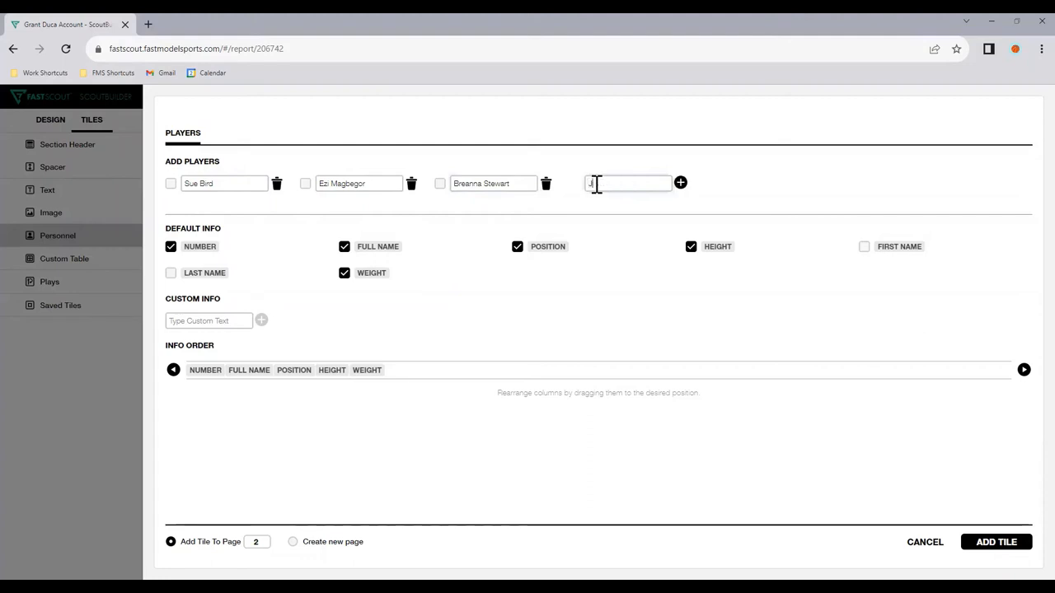
pyautogui.write('ewell Loyd')
pyautogui.click(680, 182)
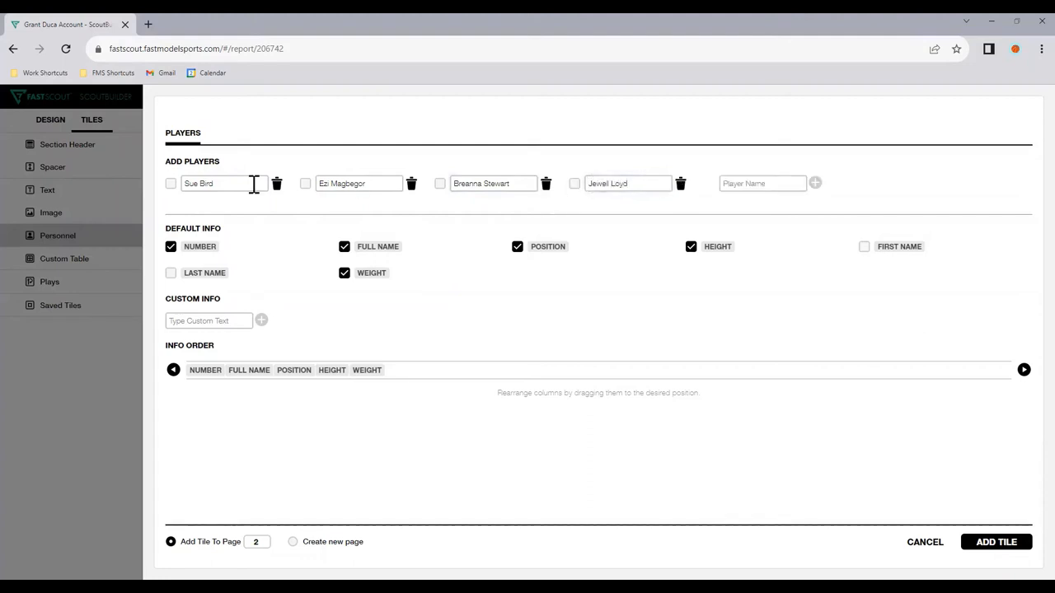
# Step: Select only Jewell Loyd, exclude height and weight from the player info, and add the Personnel tile to page 2
pyautogui.click(171, 186)
pyautogui.click(172, 186)
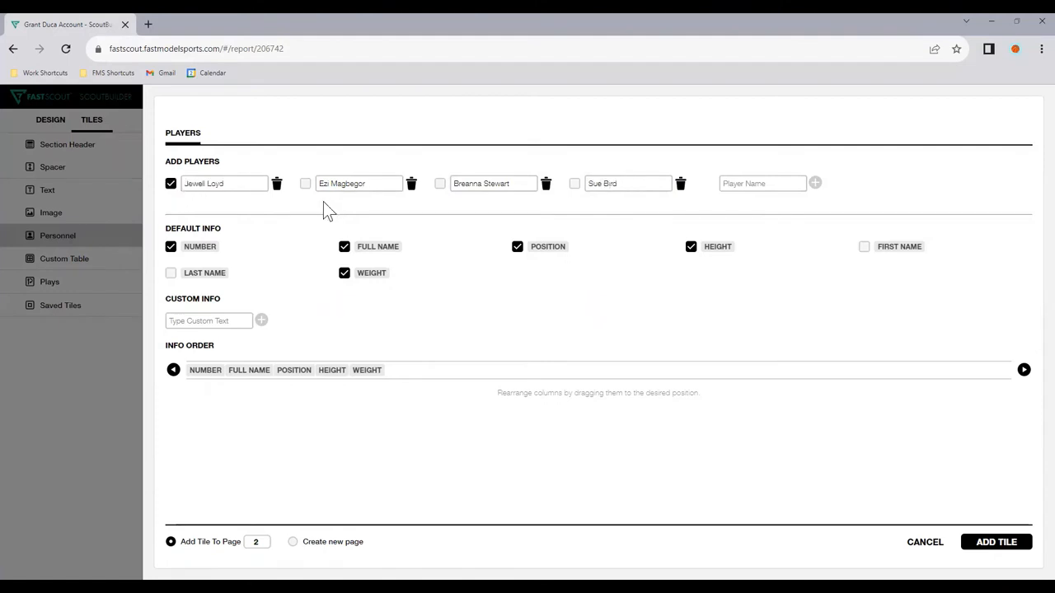
pyautogui.click(343, 272)
pyautogui.click(692, 247)
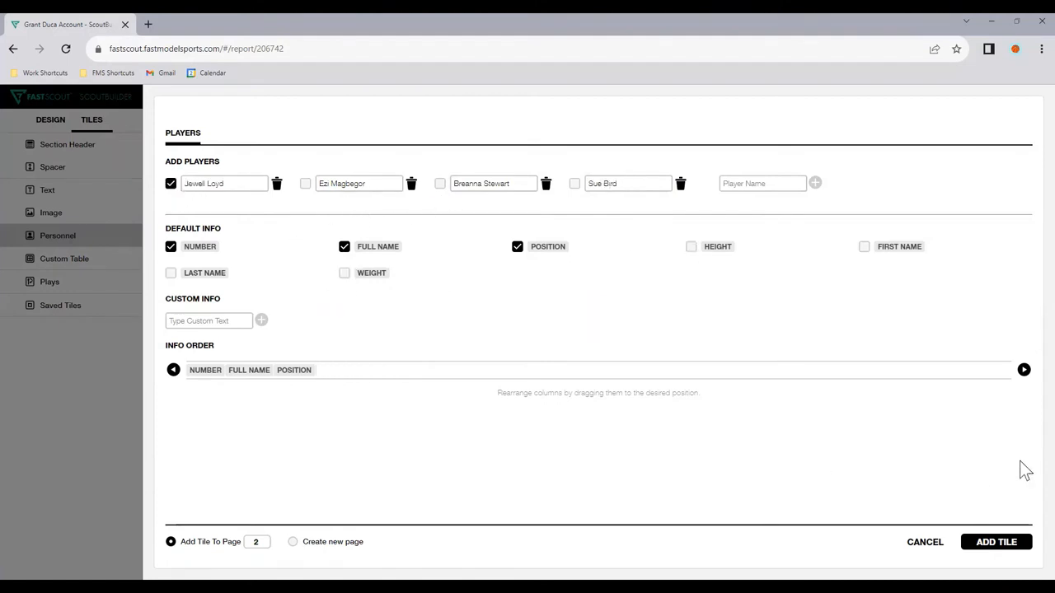
pyautogui.click(1010, 539)
pyautogui.moveTo(418, 339)
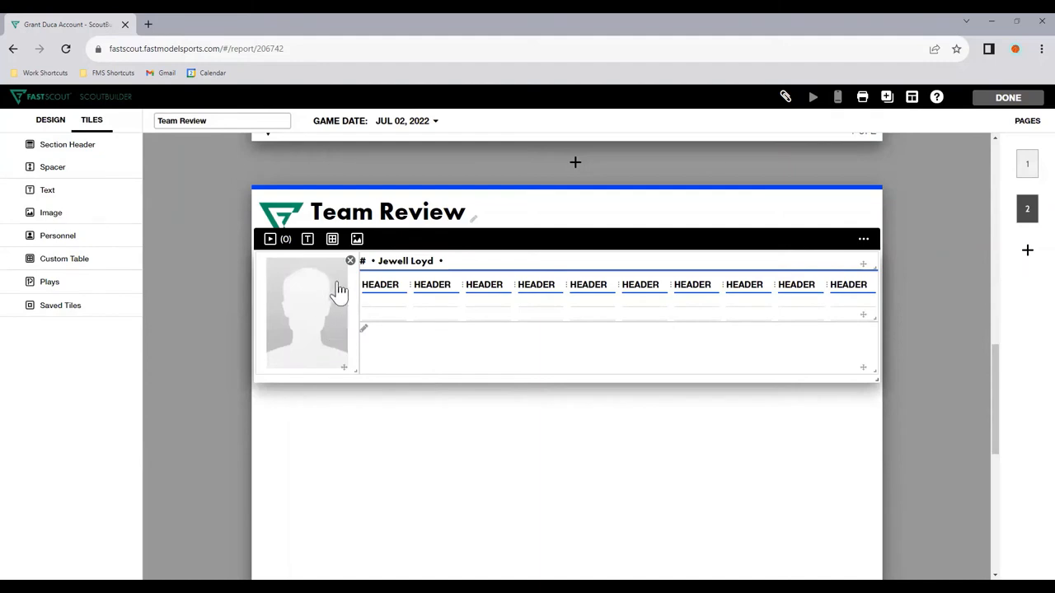
# Step: Set Jewell Loyd's player number to 24 and position to G in the Personnel tile
pyautogui.click(436, 274)
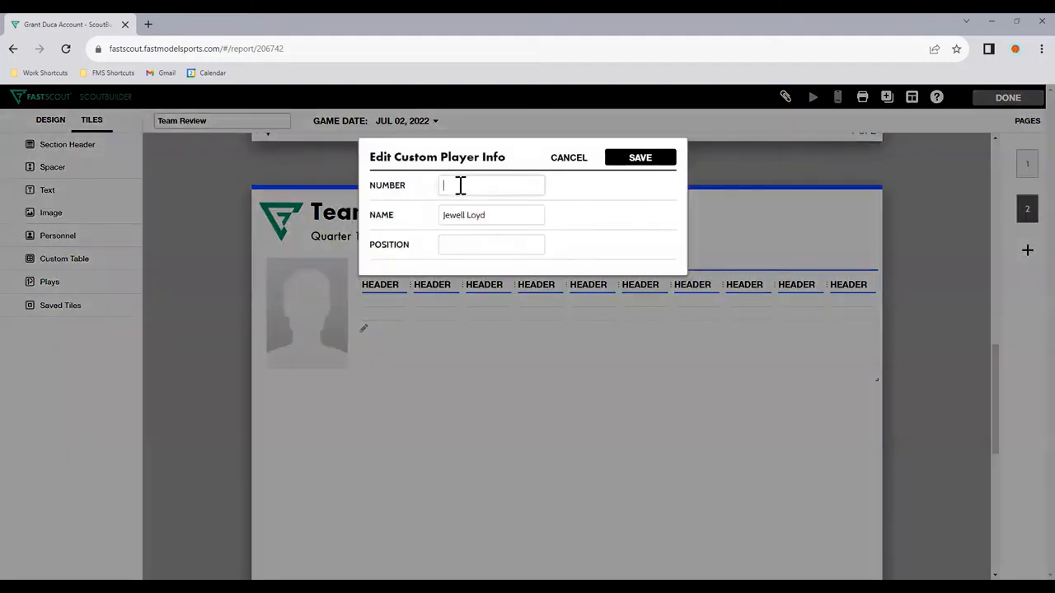
pyautogui.click(462, 186)
pyautogui.write('24')
pyautogui.click(464, 245)
pyautogui.write('G')
pyautogui.click(651, 158)
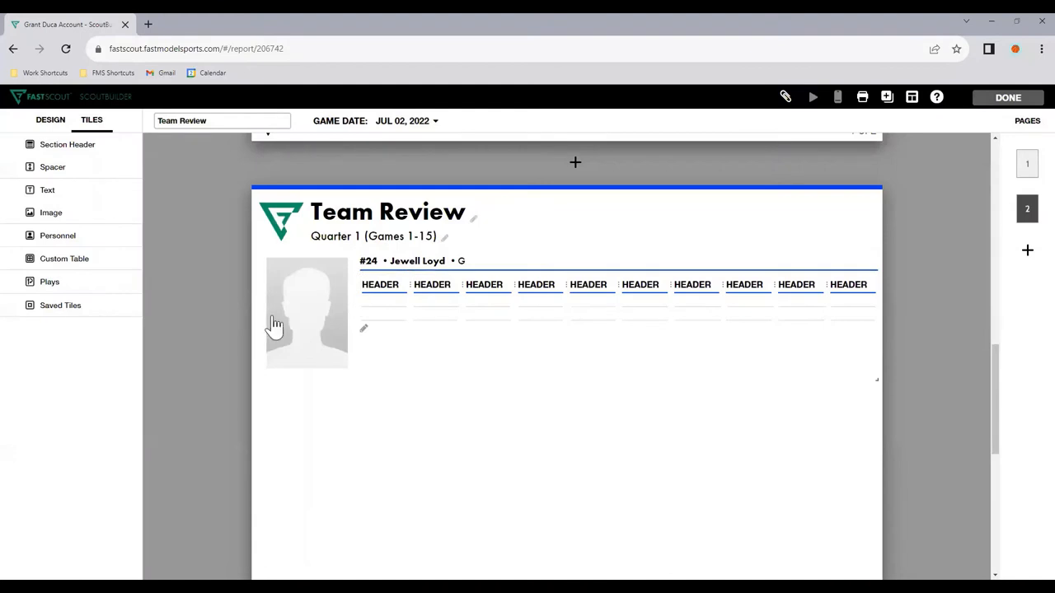
pyautogui.click(274, 324)
# Step: Label the two rows of Jewell Loyd's stats table "2022" and "Career"
pyautogui.click(387, 302)
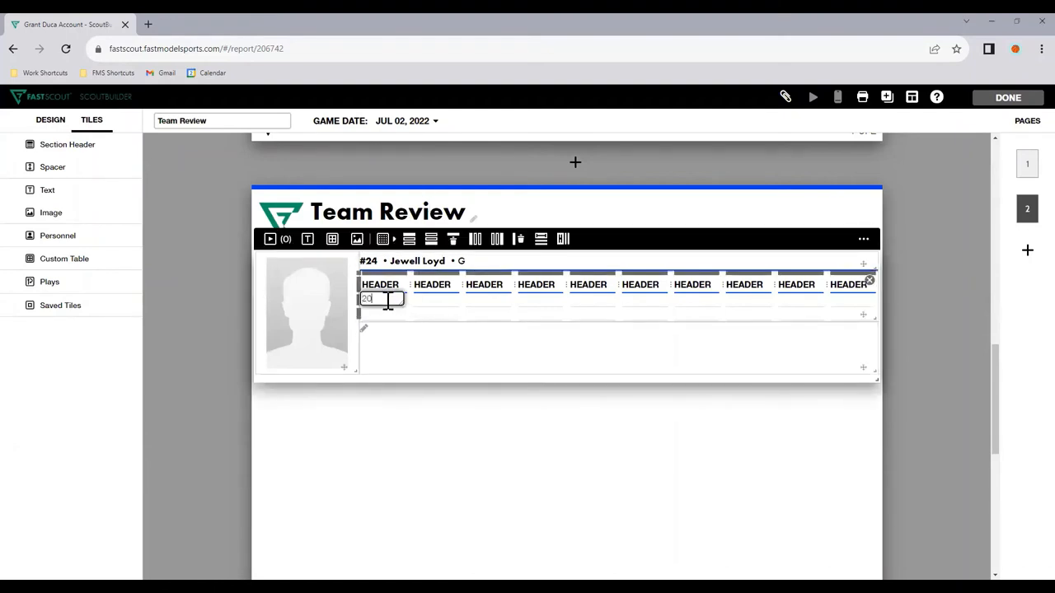
pyautogui.write('2022')
pyautogui.press('Return')
pyautogui.write('Q')
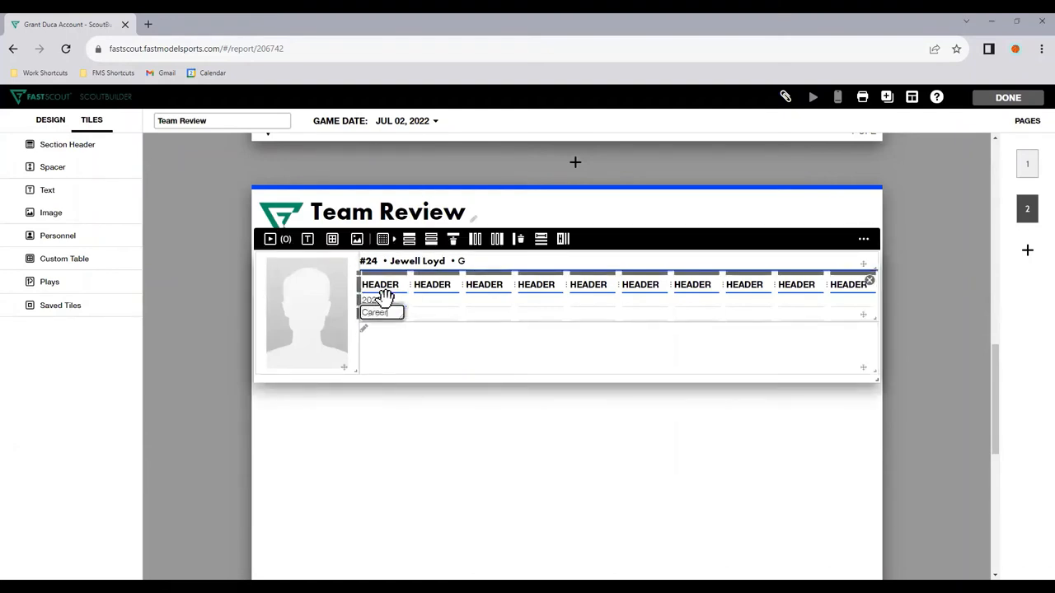
# Step: Fill the second column of the stats table with 39.4 and 42, and the third column with 40.3 and 35.9
pyautogui.press('Up')
pyautogui.press('Tab')
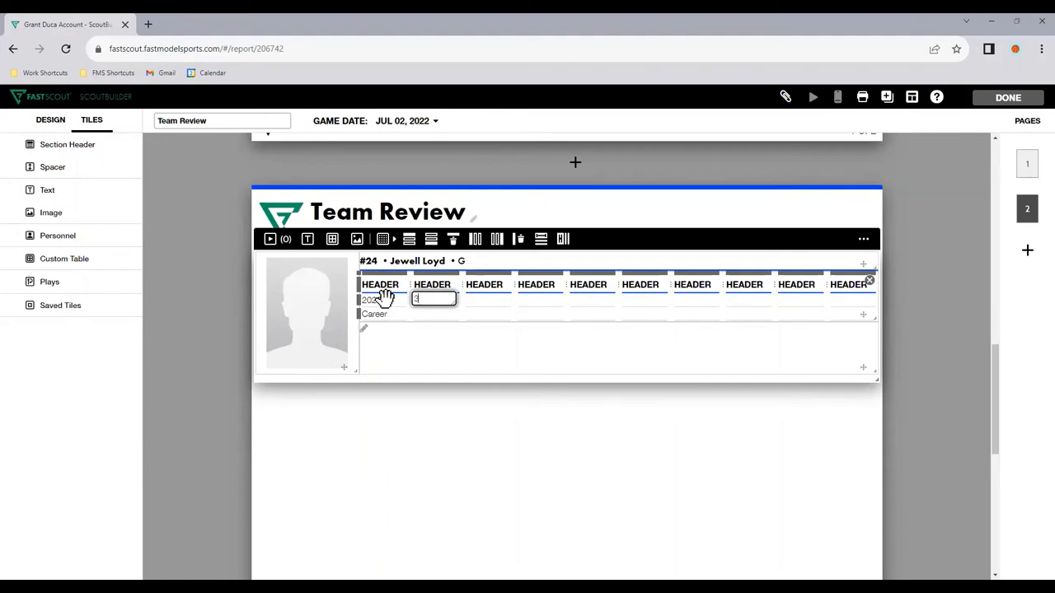
pyautogui.press('Return')
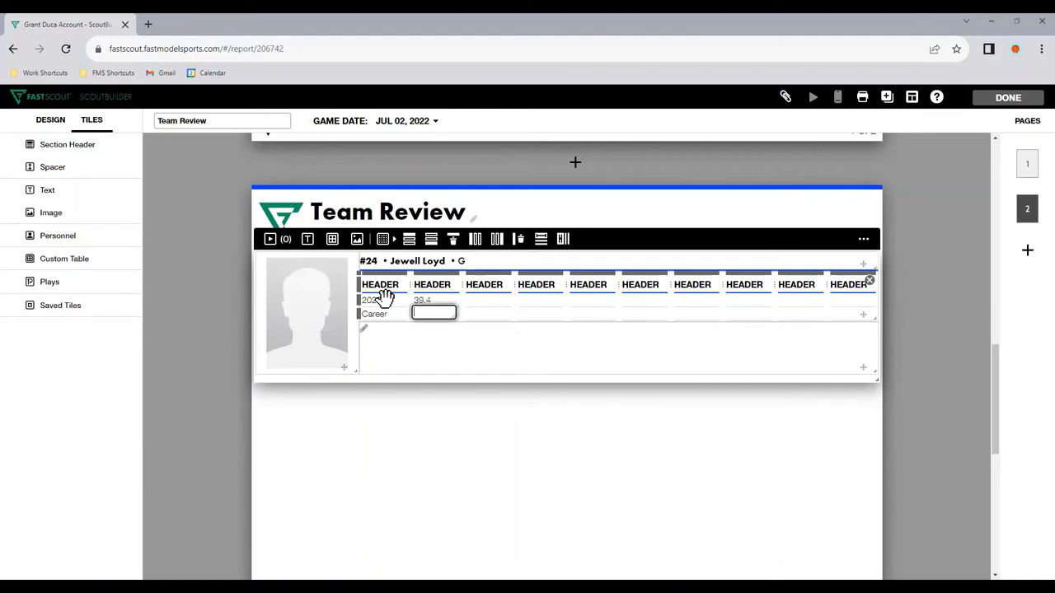
pyautogui.write('42')
pyautogui.press('Tab')
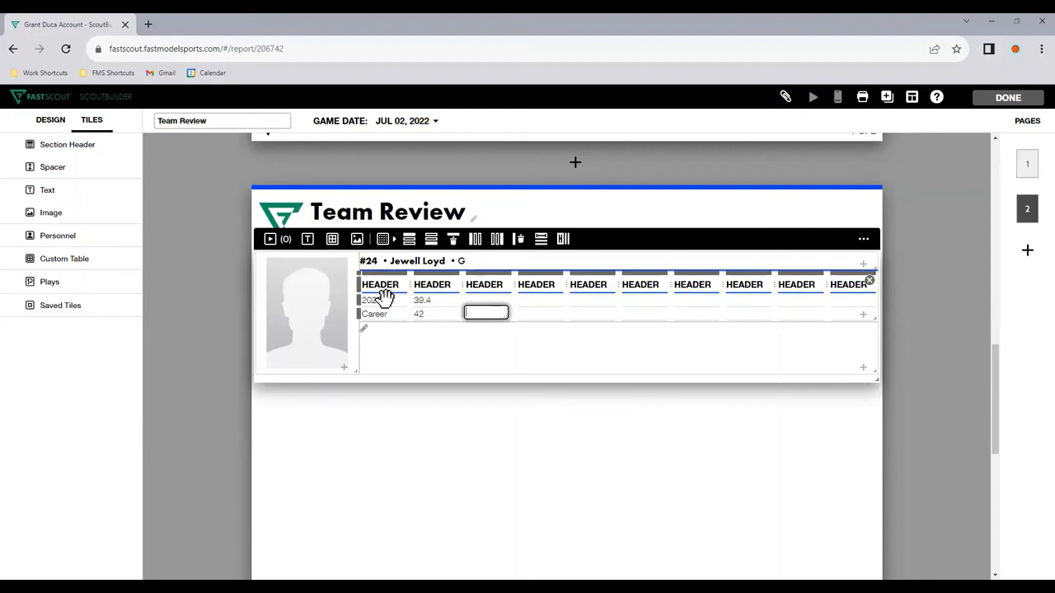
pyautogui.press('Up')
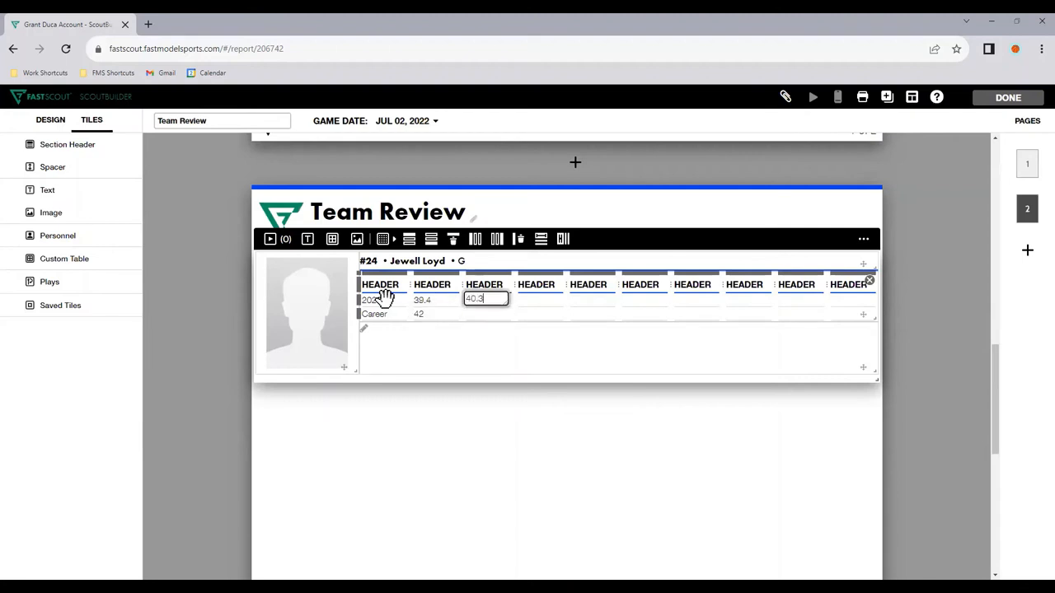
pyautogui.press('Return')
pyautogui.write('35.9')
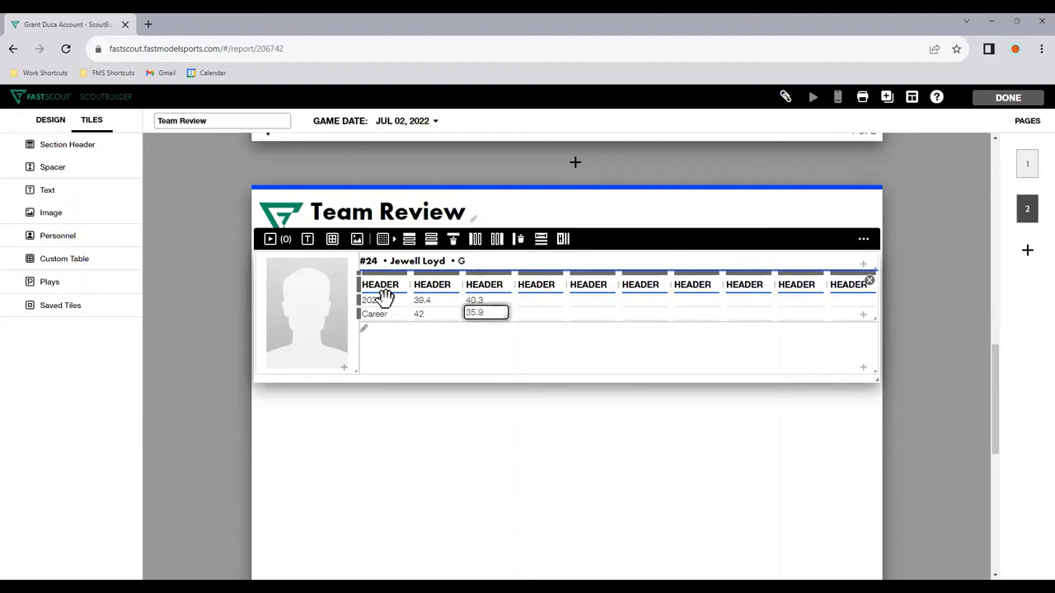
pyautogui.write('%')
# Step: Append a percent sign to all four stat values in Jewell Loyd's table
pyautogui.press('Up')
pyautogui.write('%')
pyautogui.hotkey('shift', 'Tab')
pyautogui.write('%')
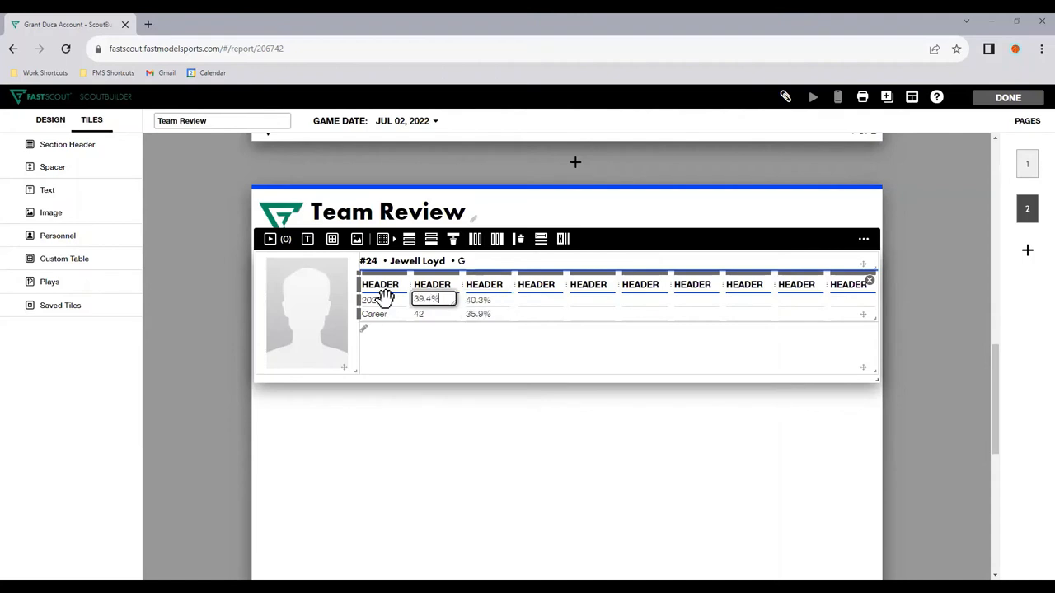
pyautogui.press('Return')
pyautogui.write('%')
# Step: Rename the second and third column headers "FG%" and "3P%", and clear the first column's header
pyautogui.press('Up')
pyautogui.press('Up')
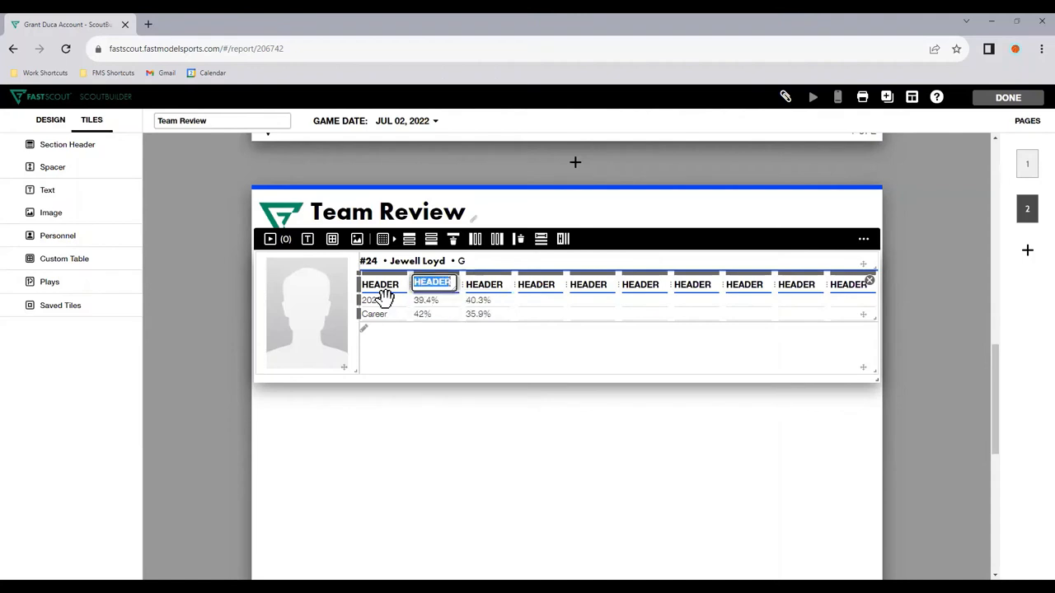
pyautogui.write('FG%')
pyautogui.press('Tab')
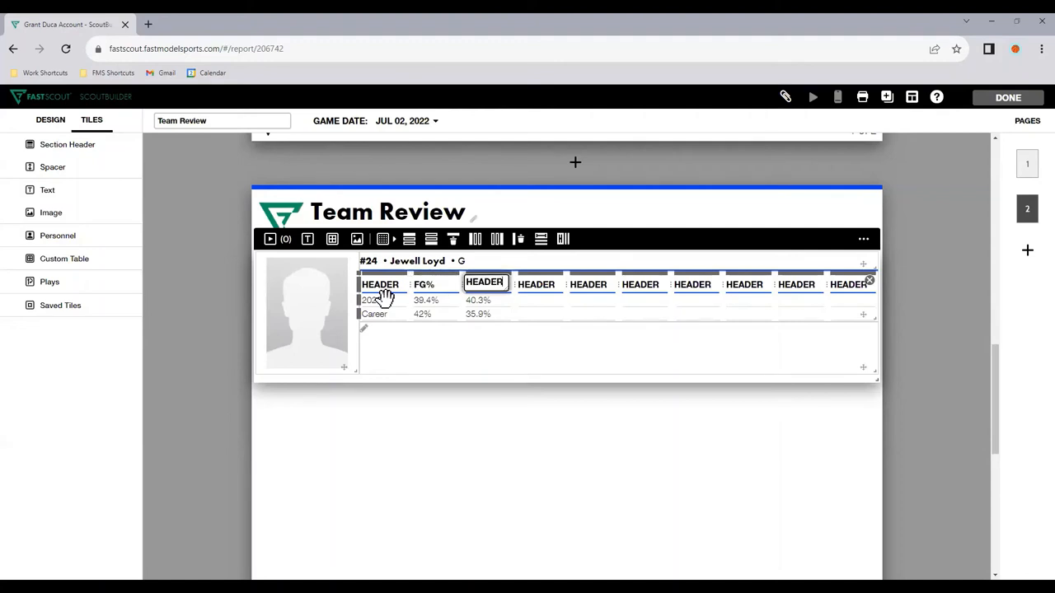
pyautogui.write('3P')
pyautogui.hotkey('shift', 'Tab')
pyautogui.hotkey('shift', 'Tab')
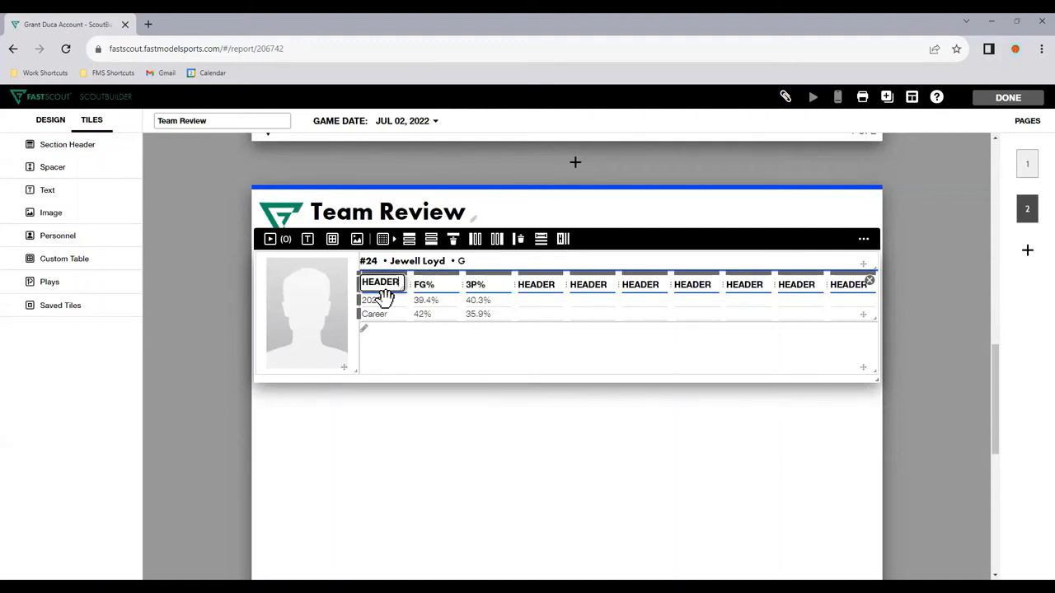
pyautogui.press('BackSpace')
pyautogui.click(497, 514)
# Step: Rename the "Career" row of Jewell Loyd's stats table "Target"
pyautogui.click(399, 303)
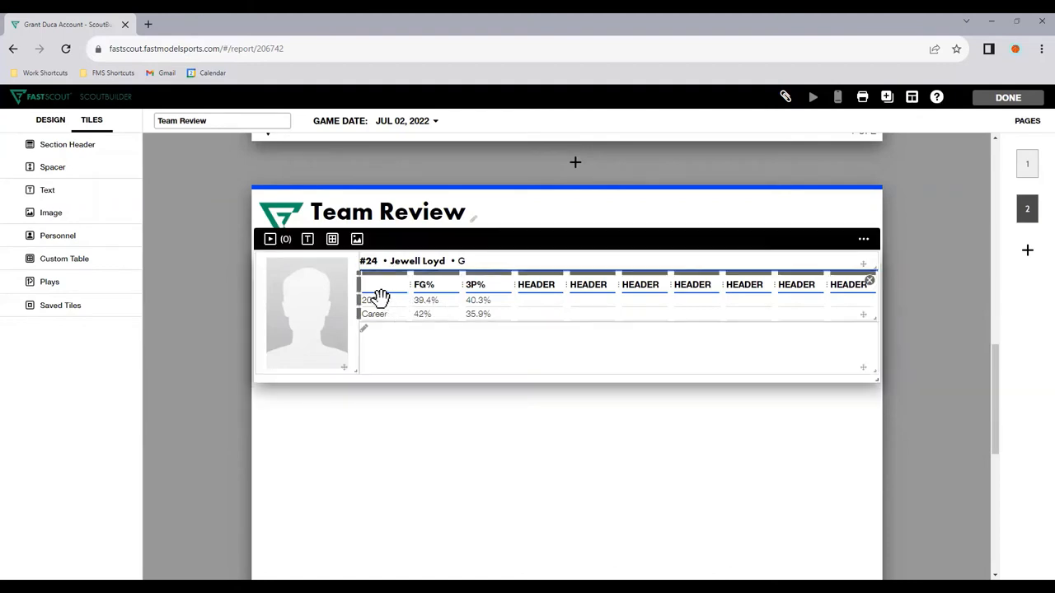
pyautogui.click(378, 300)
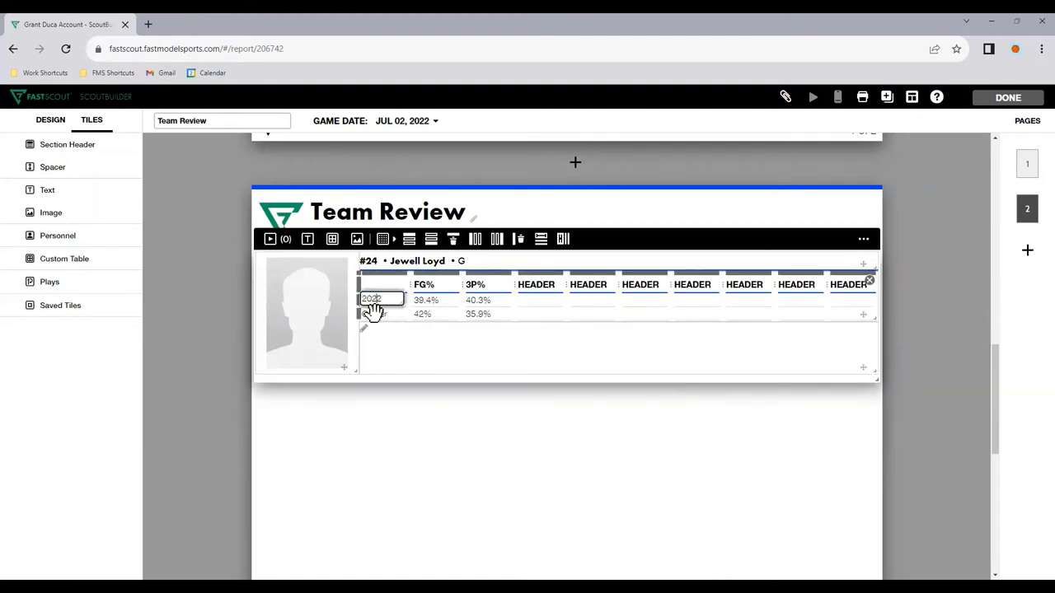
pyautogui.click(376, 314)
pyautogui.write('Target')
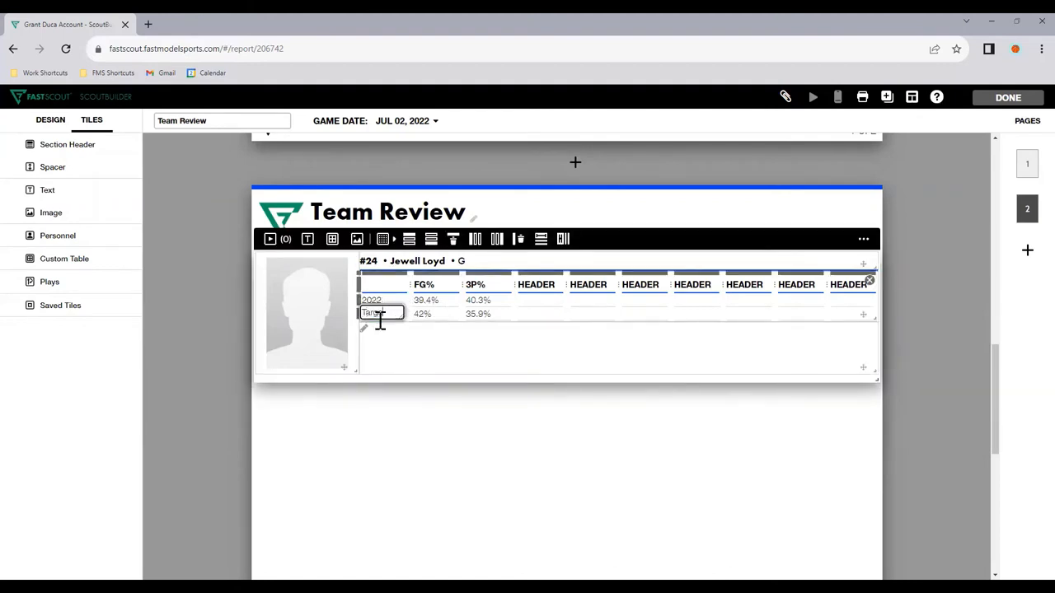
pyautogui.click(418, 313)
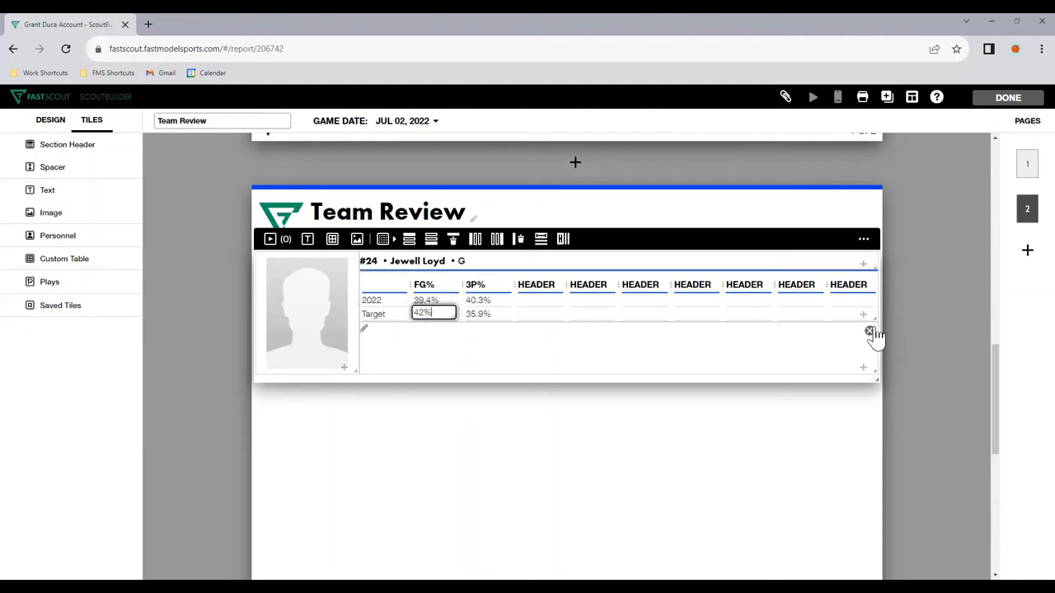
# Step: Make the Personnel tile taller and insert two rows below the Target row of its stats table
pyautogui.moveTo(876, 321); pyautogui.dragTo(882, 425)
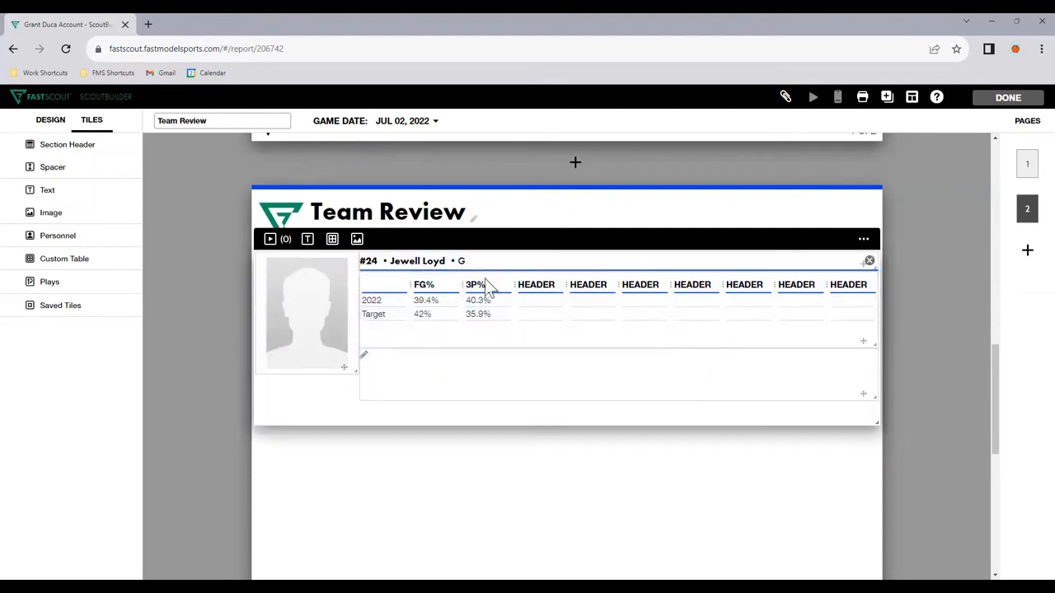
pyautogui.click(373, 313)
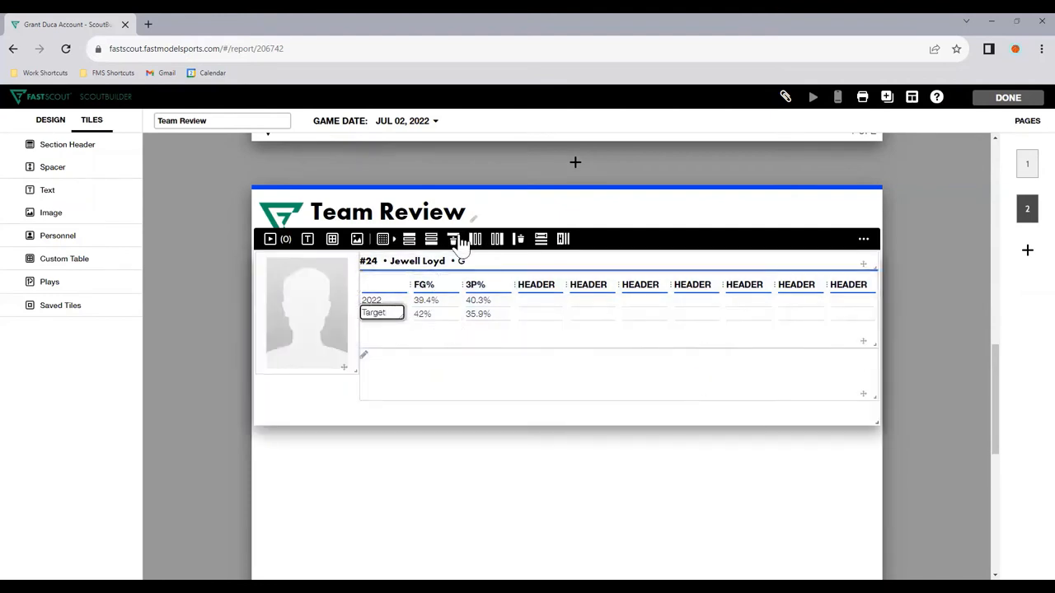
pyautogui.doubleClick(431, 242)
# Step: Label the two new rows of the stats table "Team Rank" and "Lg Rank"
pyautogui.click(417, 326)
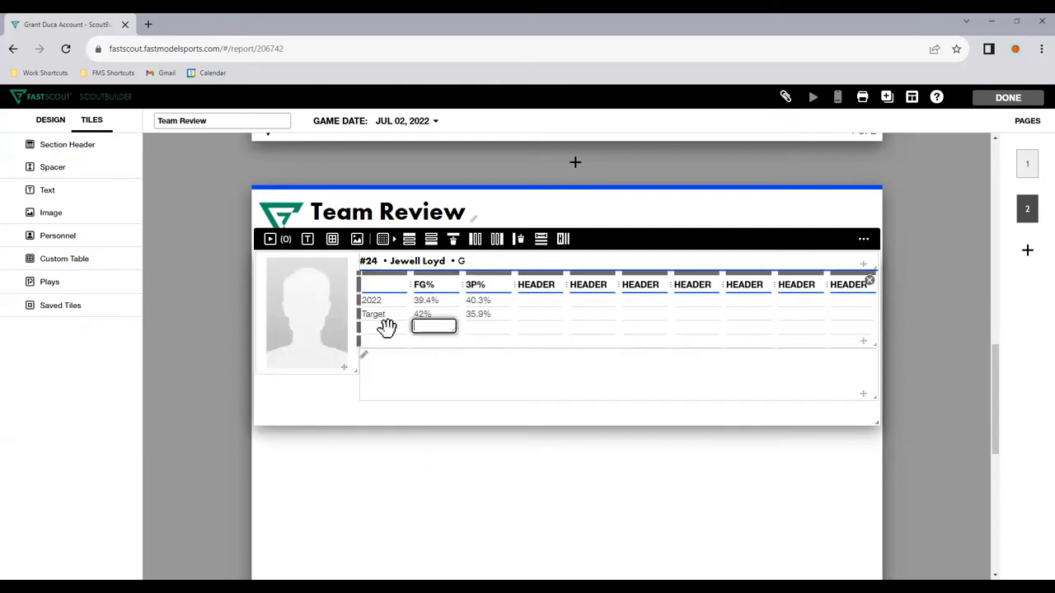
pyautogui.click(385, 327)
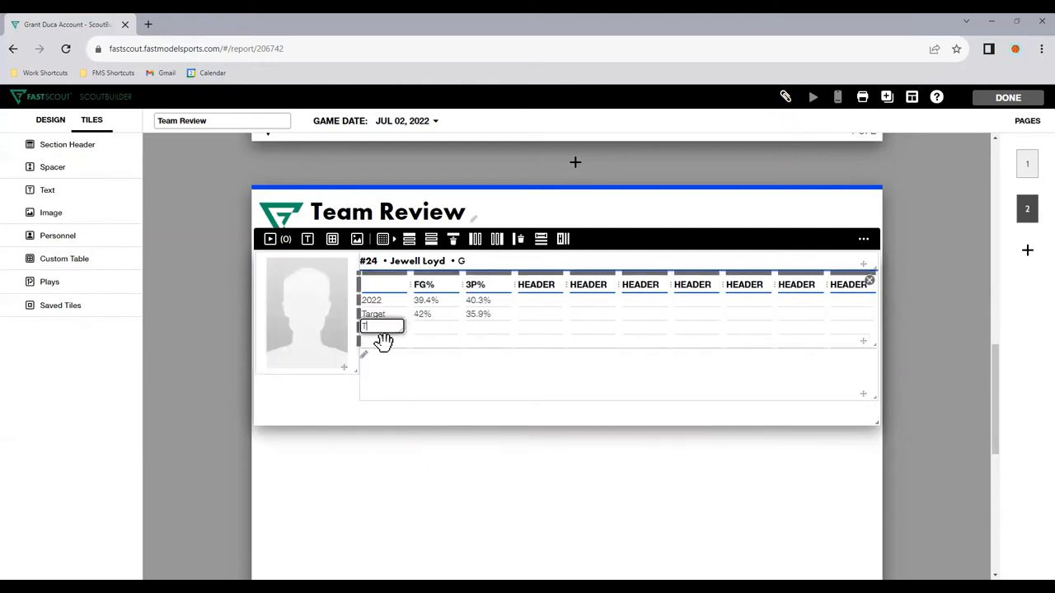
pyautogui.write('Team Rank')
pyautogui.click(384, 341)
# Step: Enter FG% ranks of "1st" for Team Rank and "5th" for Lg Rank in Jewell Loyd's table
pyautogui.press('Tab')
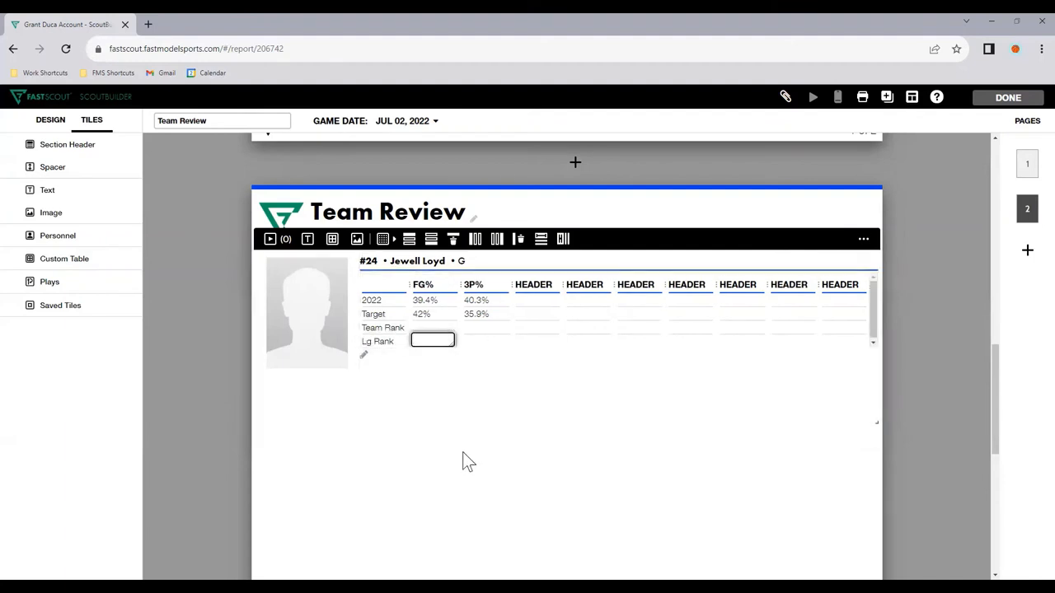
pyautogui.press('Up')
pyautogui.write('1st')
pyautogui.press('Down')
pyautogui.write('5th')
pyautogui.click(465, 470)
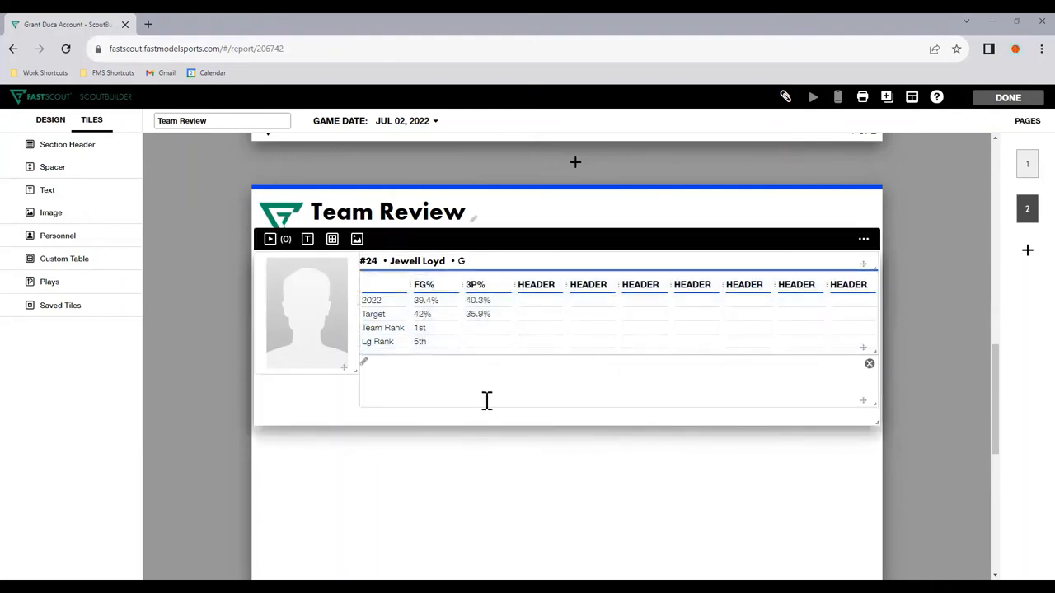
pyautogui.click(426, 327)
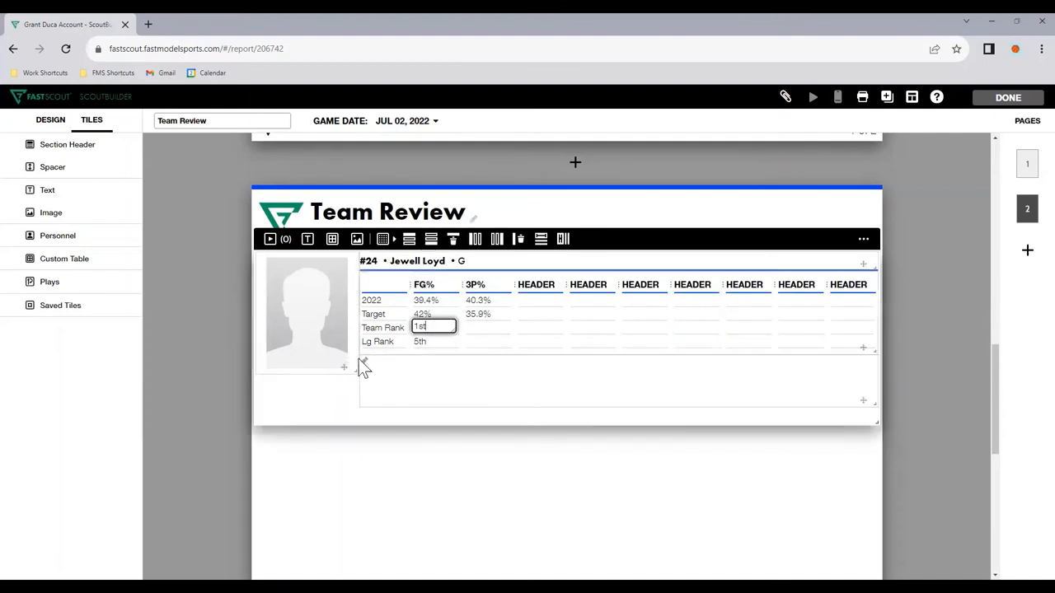
# Step: Shrink the player photo to end level with the stats table, and make the text area below the table taller
pyautogui.moveTo(360, 360); pyautogui.dragTo(358, 354)
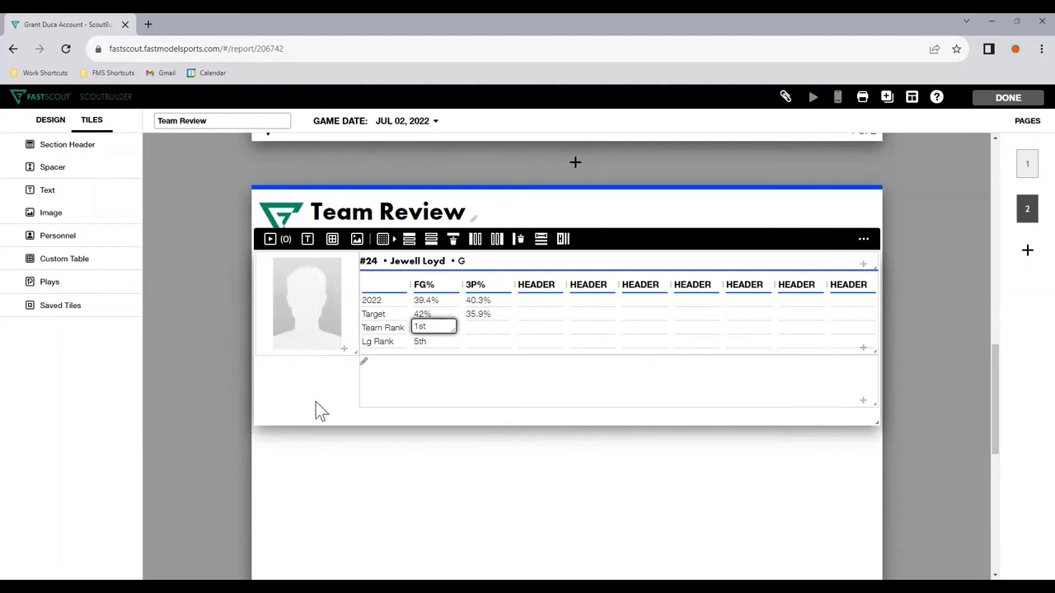
pyautogui.click(549, 387)
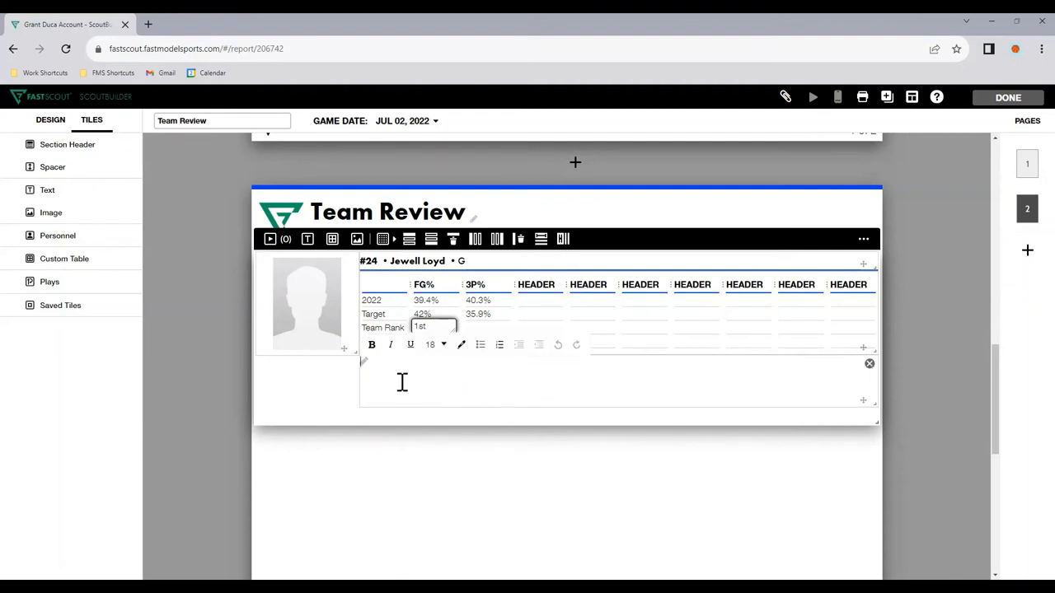
pyautogui.moveTo(593, 399); pyautogui.dragTo(869, 414)
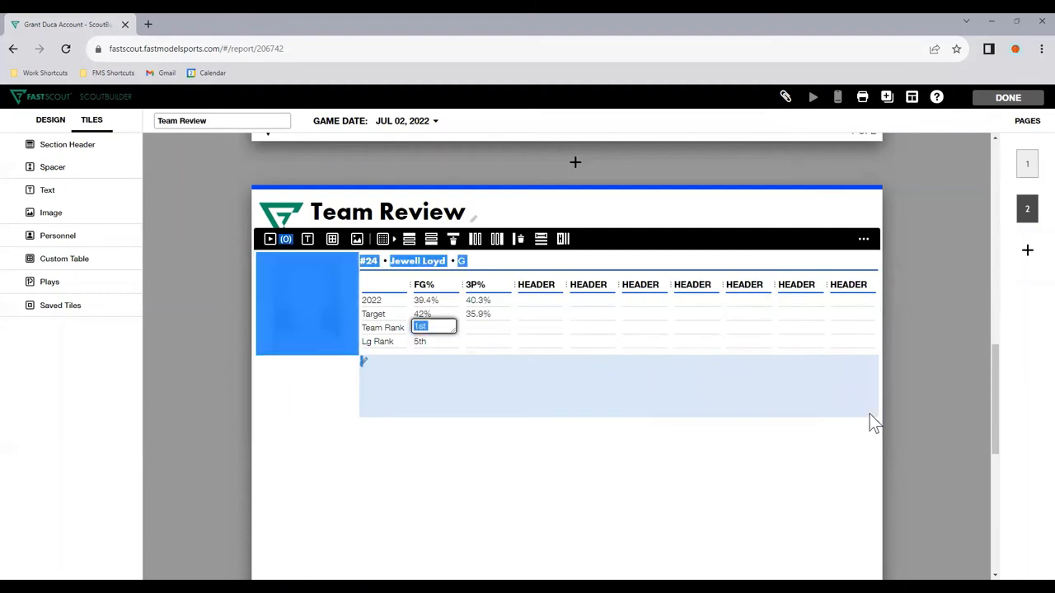
pyautogui.click(752, 481)
# Step: Duplicate Jewell Loyd's Personnel tile and switch the copy's player to Breanna Stewart
pyautogui.moveTo(322, 301)
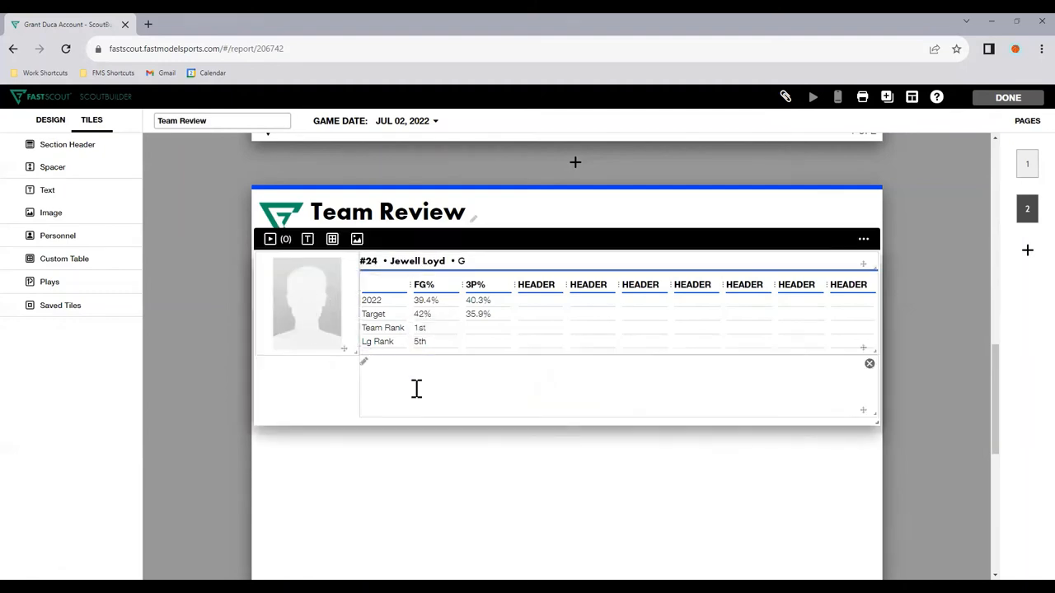
pyautogui.click(863, 240)
pyautogui.click(854, 412)
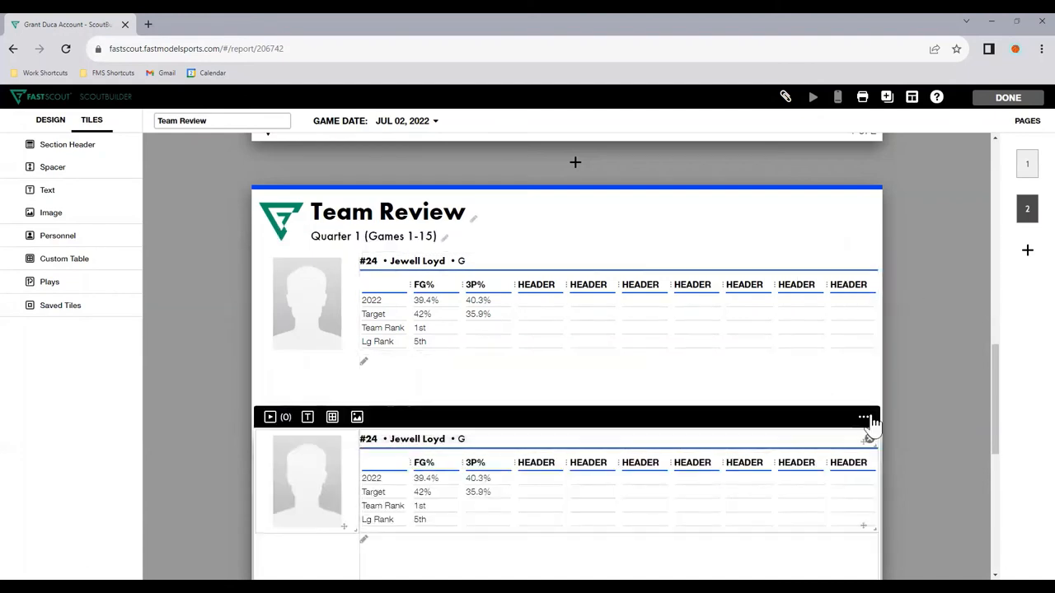
pyautogui.click(866, 419)
pyautogui.click(834, 206)
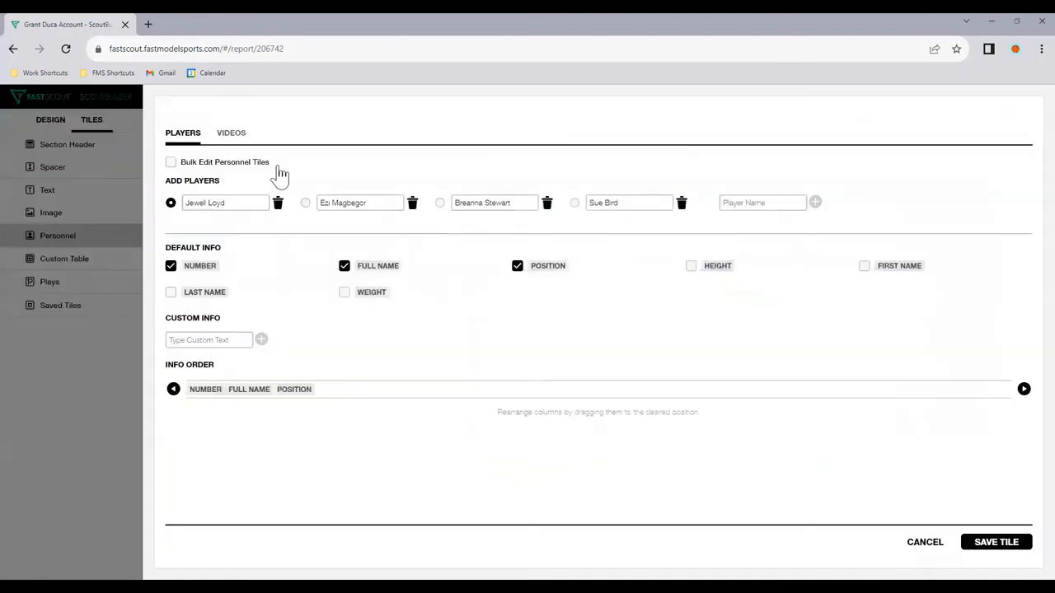
pyautogui.click(440, 203)
pyautogui.click(989, 543)
pyautogui.scroll(-1, 440, 377)
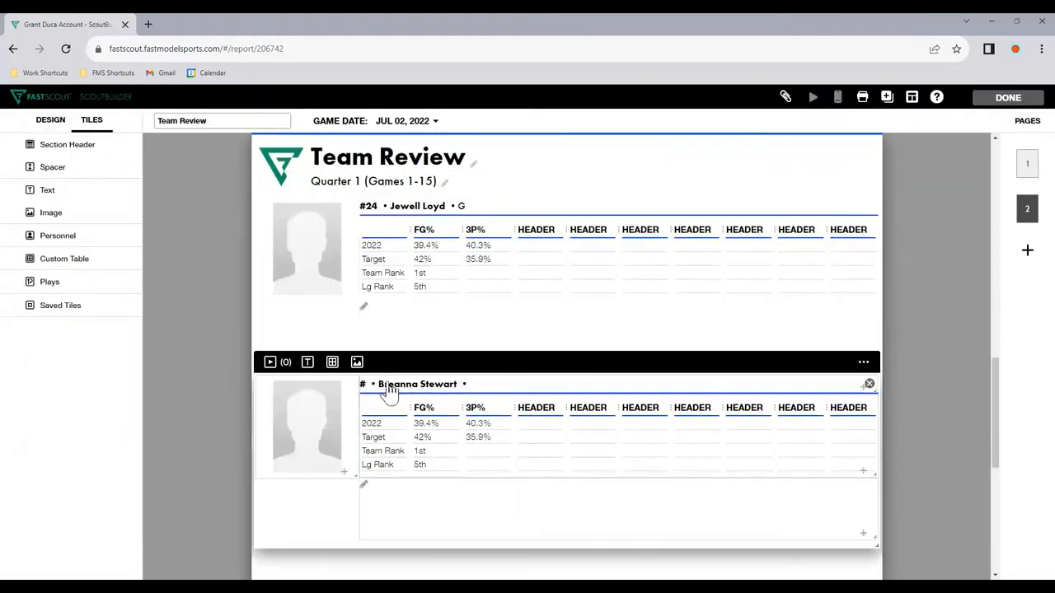
# Step: Set Breanna Stewart's player info to number 30 and position F in the duplicated tile
pyautogui.click(392, 386)
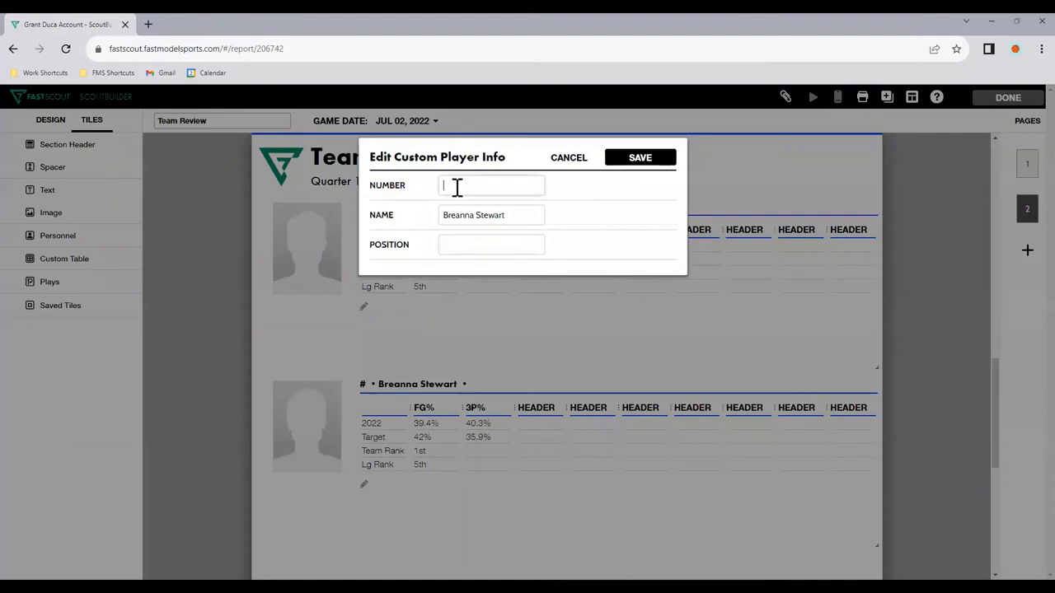
pyautogui.click(471, 241)
pyautogui.write('F')
pyautogui.click(636, 160)
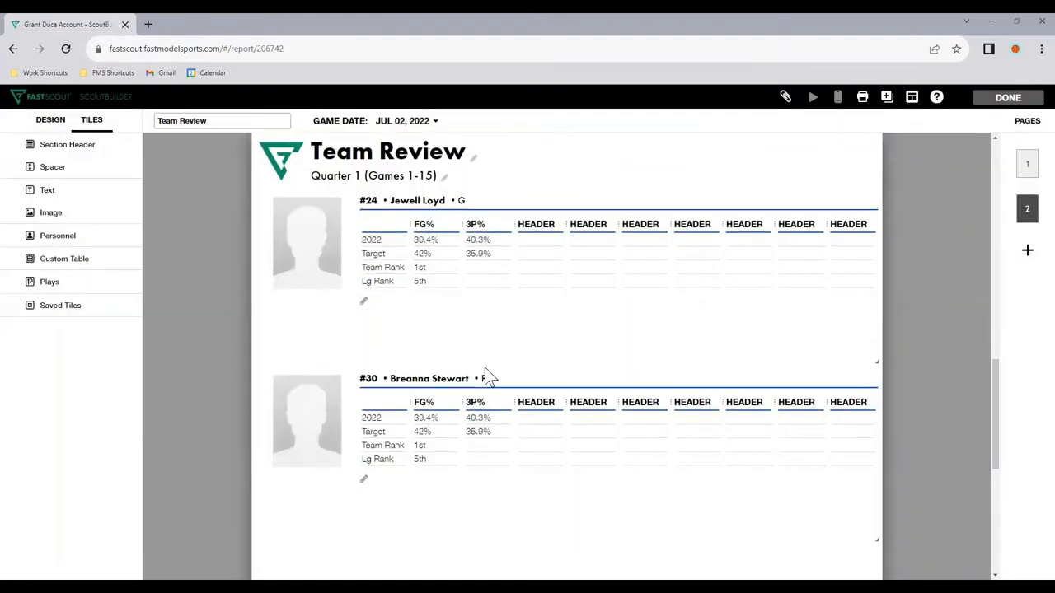
pyautogui.scroll(-1, 484, 367)
# Step: Clear all copied FG% and 3P% values from Breanna Stewart's stats table, keeping the row labels and headers
pyautogui.click(420, 370)
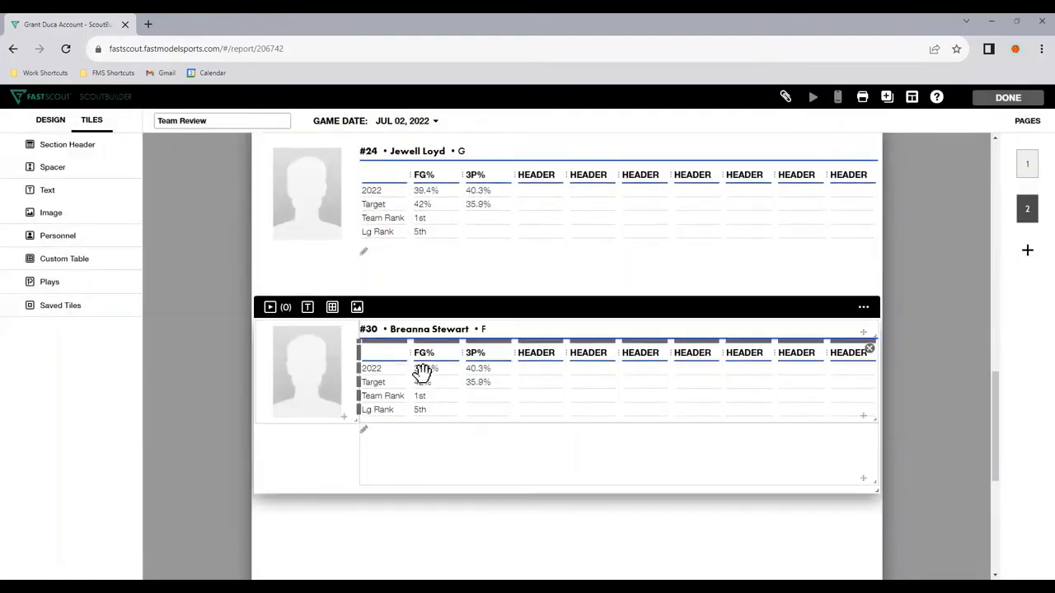
pyautogui.doubleClick(423, 368)
pyautogui.press('BackSpace')
pyautogui.doubleClick(420, 382)
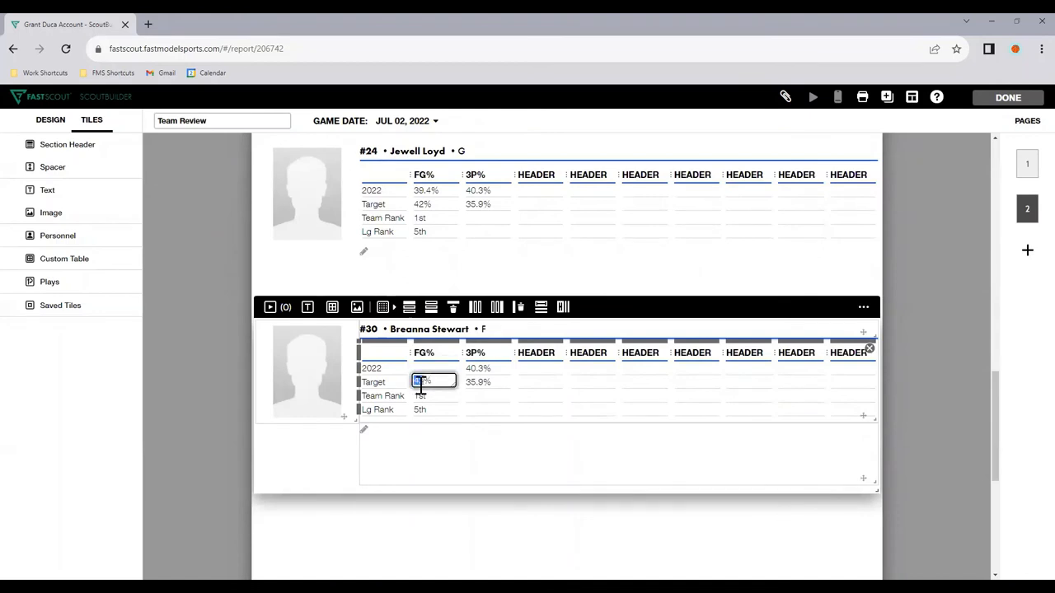
pyautogui.press('BackSpace')
pyautogui.doubleClick(421, 396)
pyautogui.press('BackSpace')
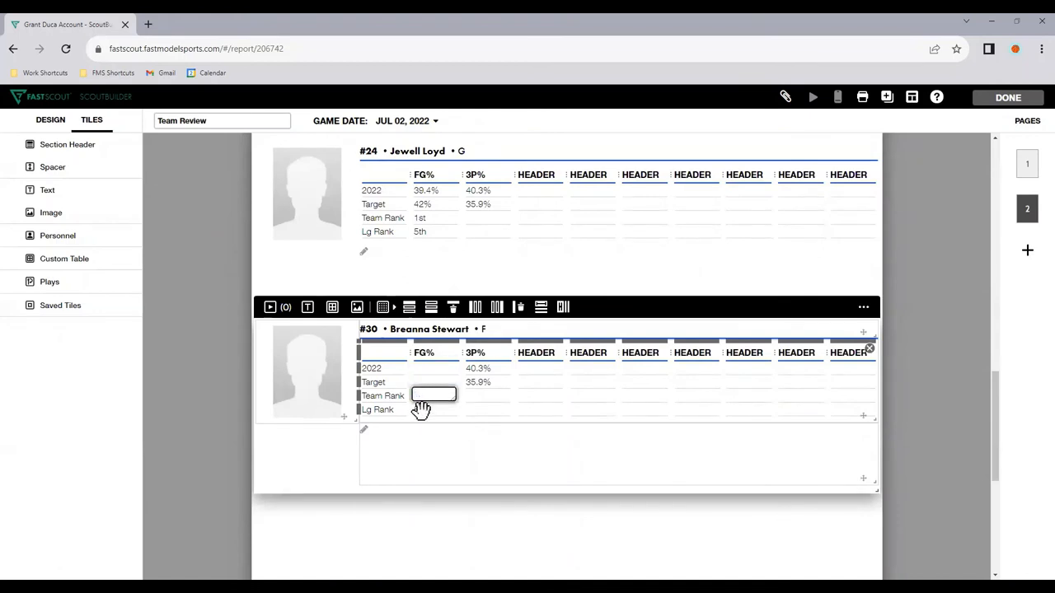
pyautogui.doubleClick(420, 409)
pyautogui.press('BackSpace')
pyautogui.doubleClick(485, 381)
pyautogui.press('BackSpace')
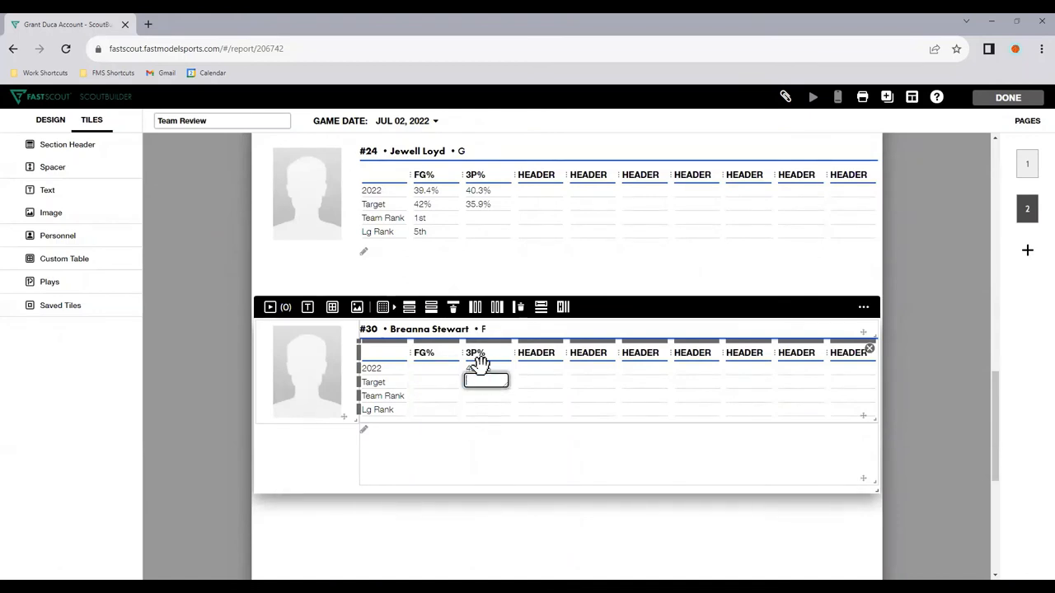
pyautogui.doubleClick(483, 369)
pyautogui.press('BackSpace')
pyautogui.click(536, 523)
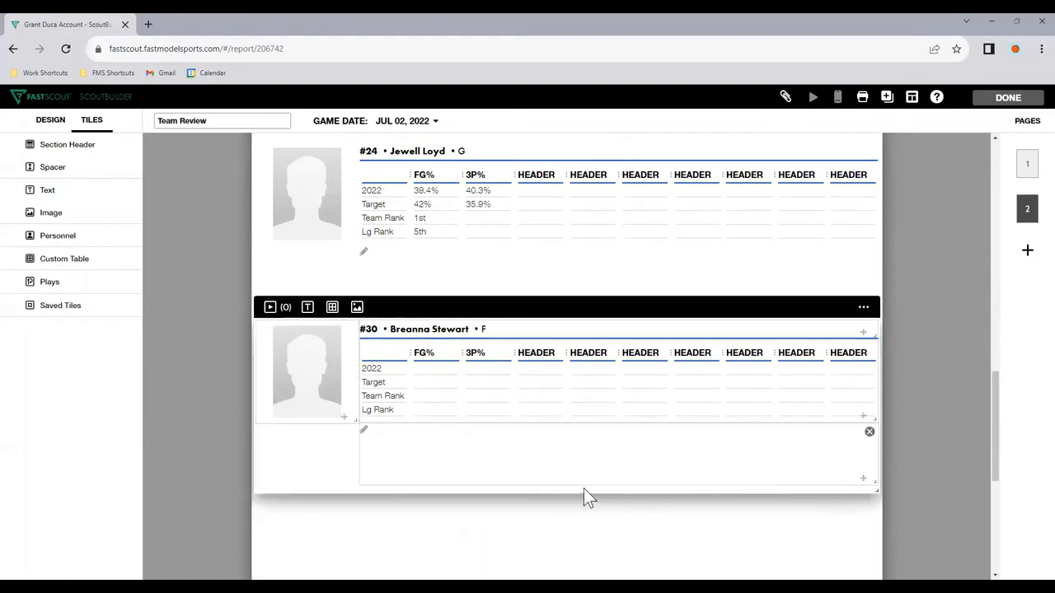
pyautogui.click(381, 436)
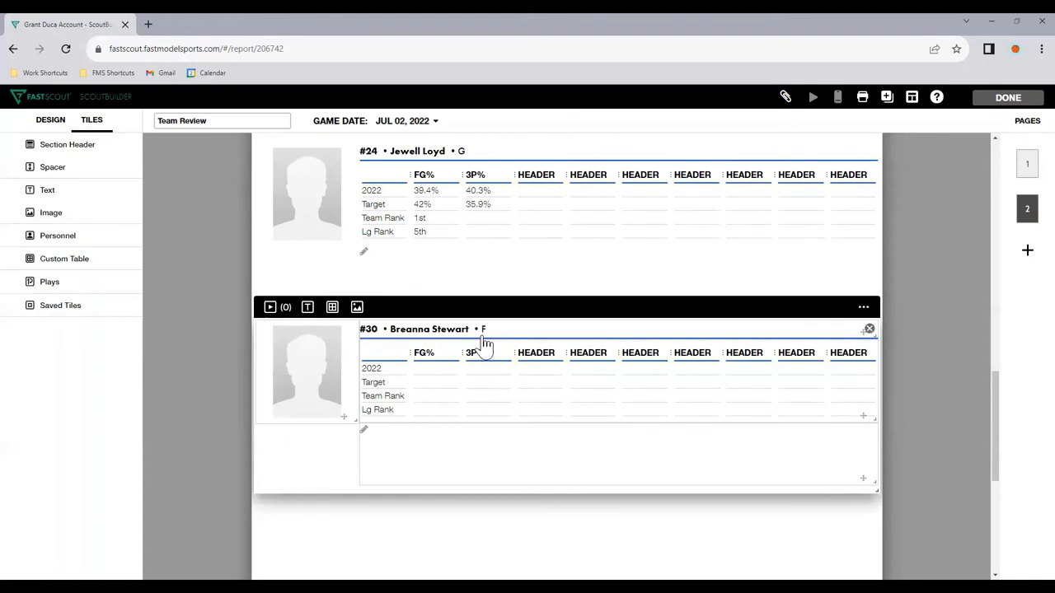
pyautogui.click(323, 283)
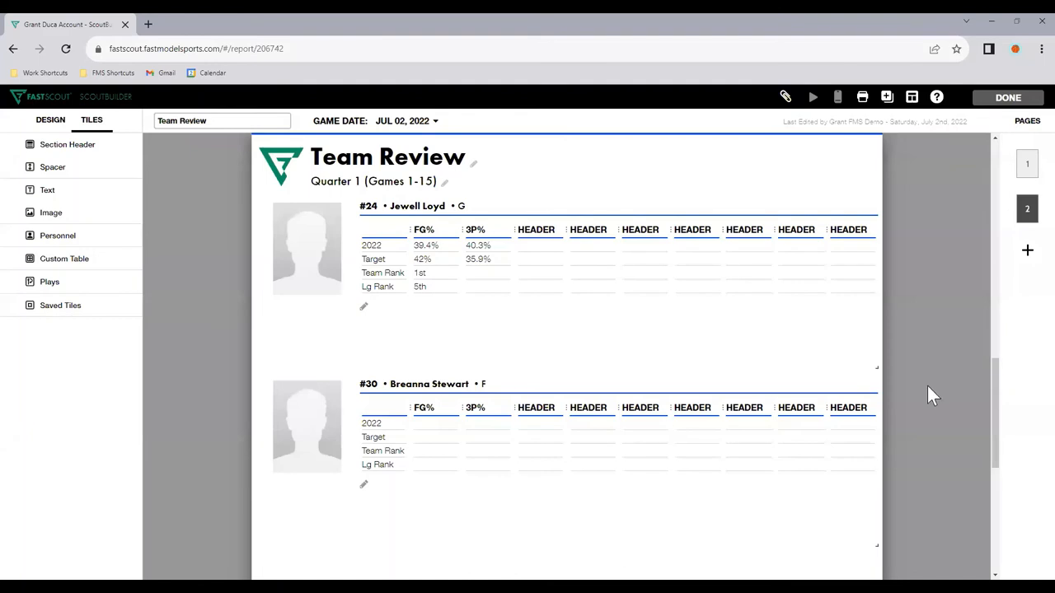
# Step: Finish editing the Team Review report and create a blank-template self scout named "Breanna Stewart Review 1"
pyautogui.click(1008, 99)
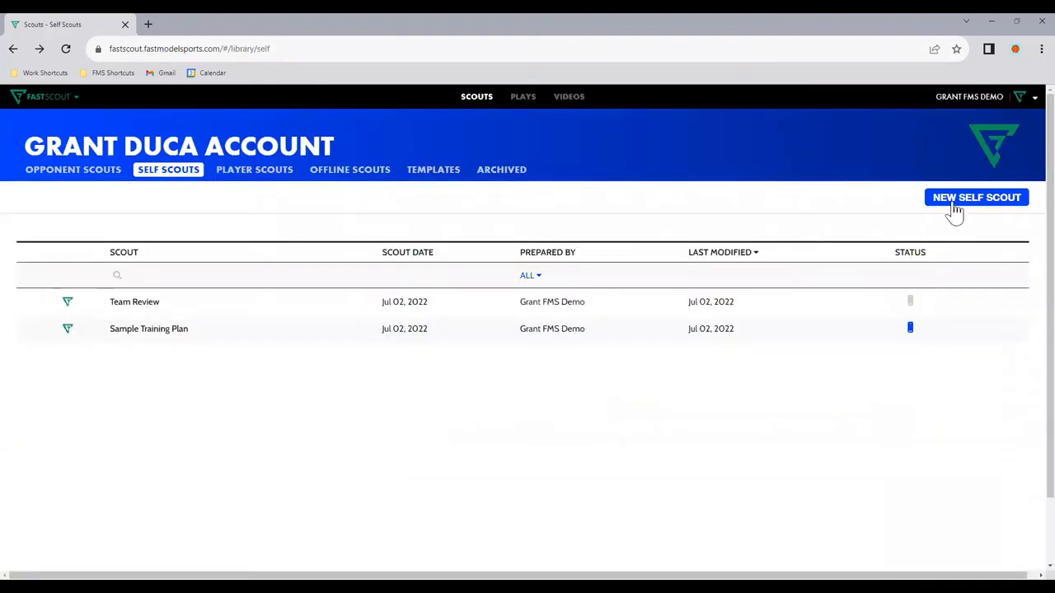
pyautogui.click(954, 203)
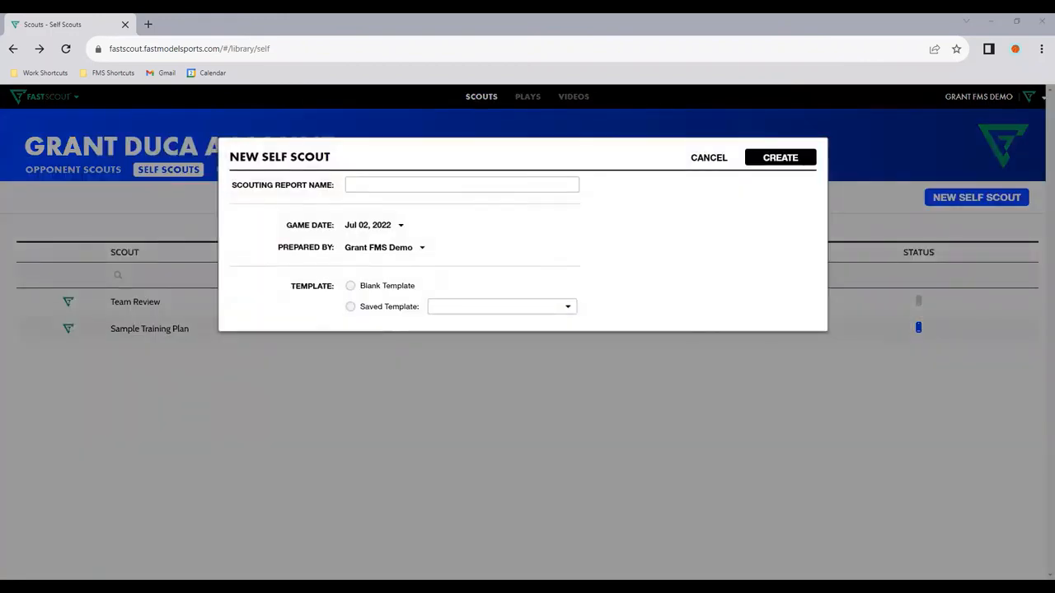
pyautogui.click(412, 186)
pyautogui.write('Breanna Stewart, FORWARD, 30')
pyautogui.moveTo(413, 186); pyautogui.dragTo(549, 184)
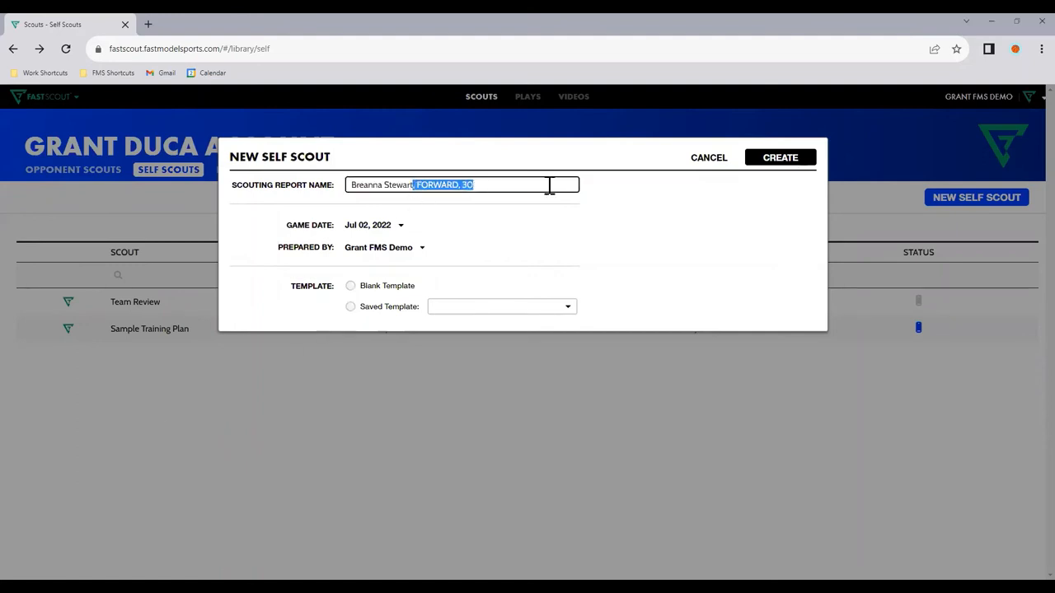
pyautogui.press('BackSpace')
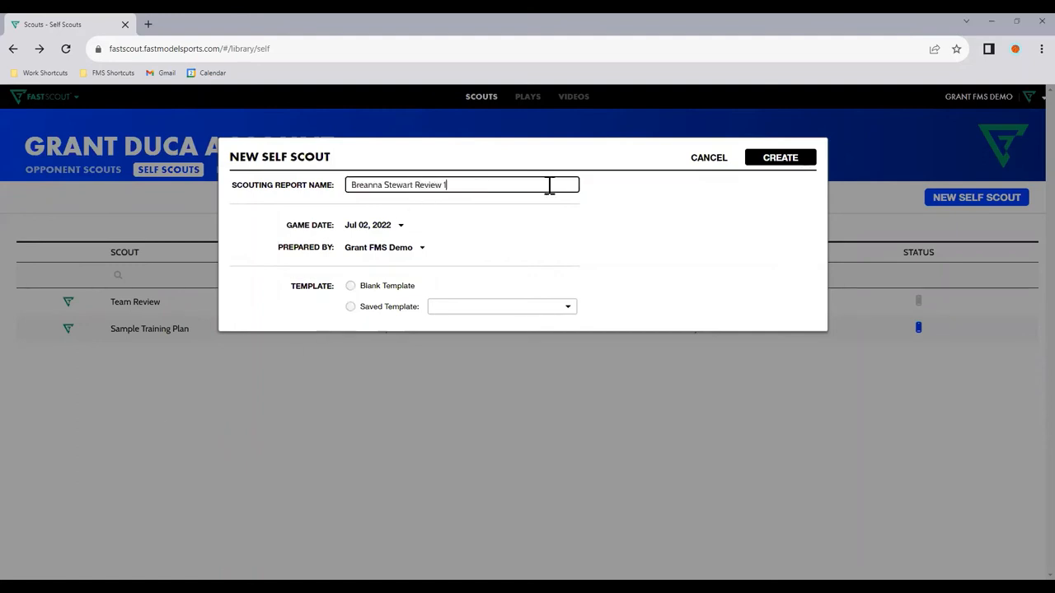
pyautogui.write('Review 1')
pyautogui.click(381, 288)
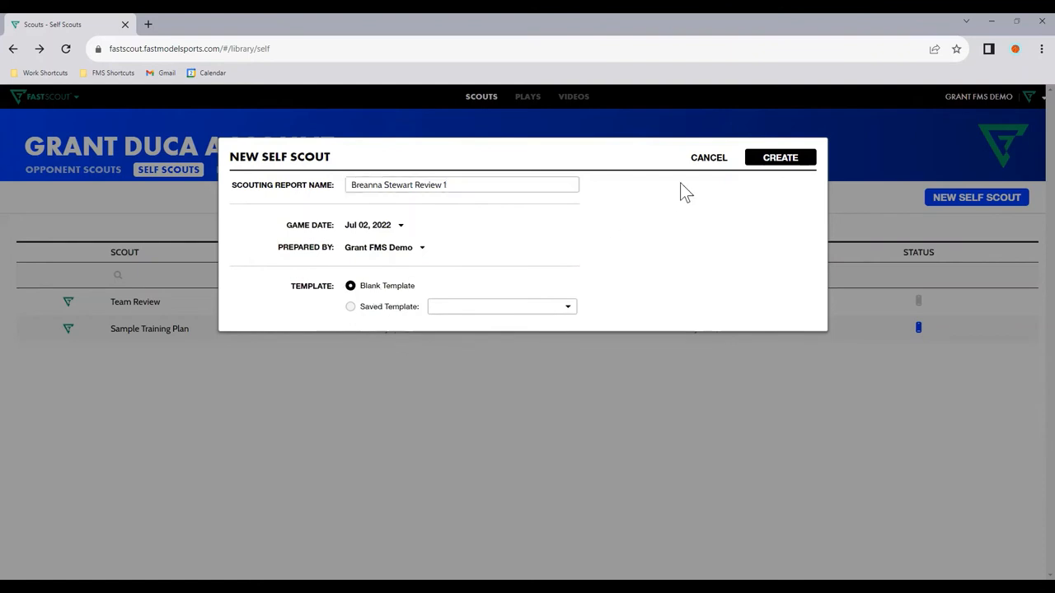
pyautogui.click(764, 160)
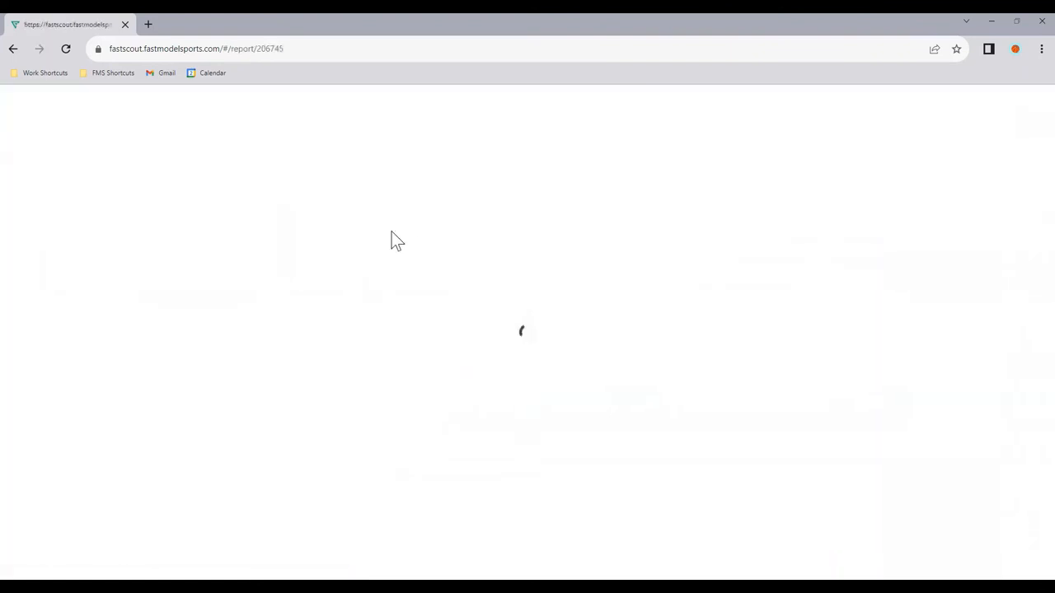
# Step: Reuse the report name in the page header, with "Breanna Stewart" as the title and "Review 1" as the subtitle
pyautogui.doubleClick(196, 120)
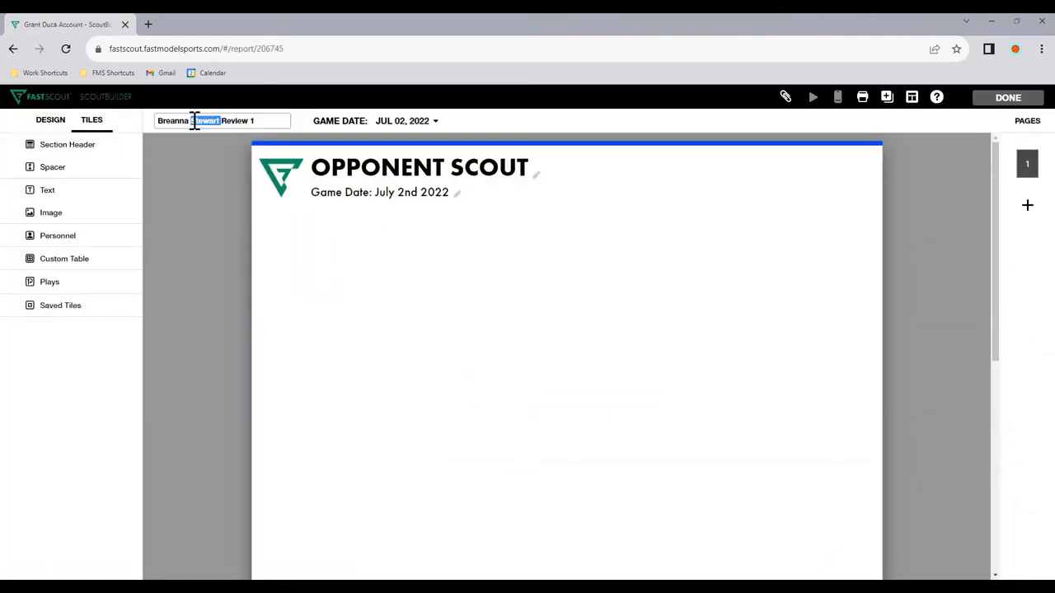
pyautogui.tripleClick(195, 121)
pyautogui.hotkey('ctrl', 'c')
pyautogui.doubleClick(353, 156)
pyautogui.tripleClick(354, 157)
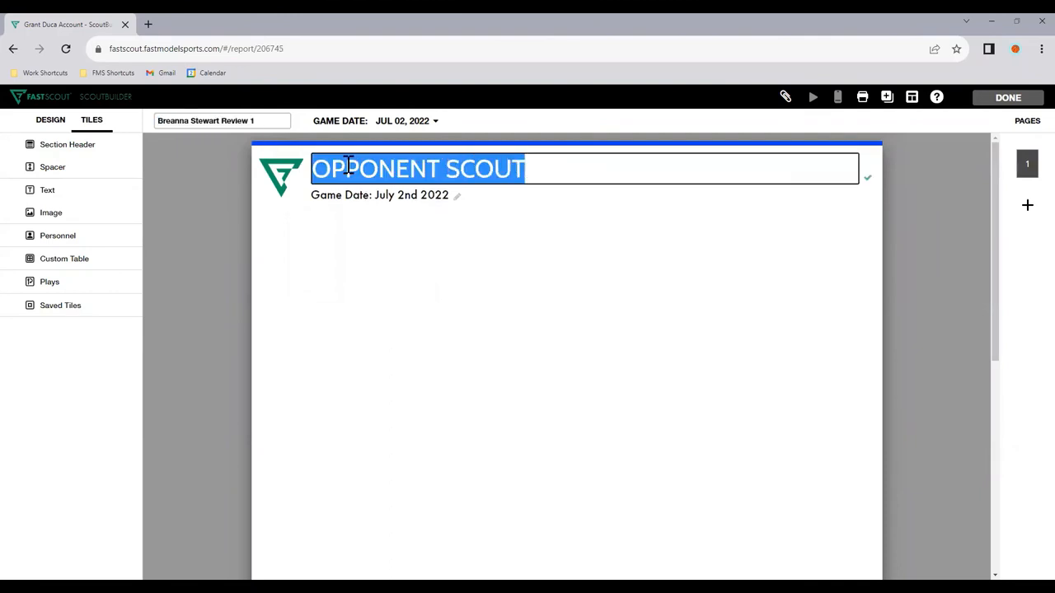
pyautogui.hotkey('ctrl', 'v')
pyautogui.click(508, 165)
pyautogui.moveTo(508, 165); pyautogui.dragTo(585, 167)
pyautogui.hotkey('ctrl', 'x')
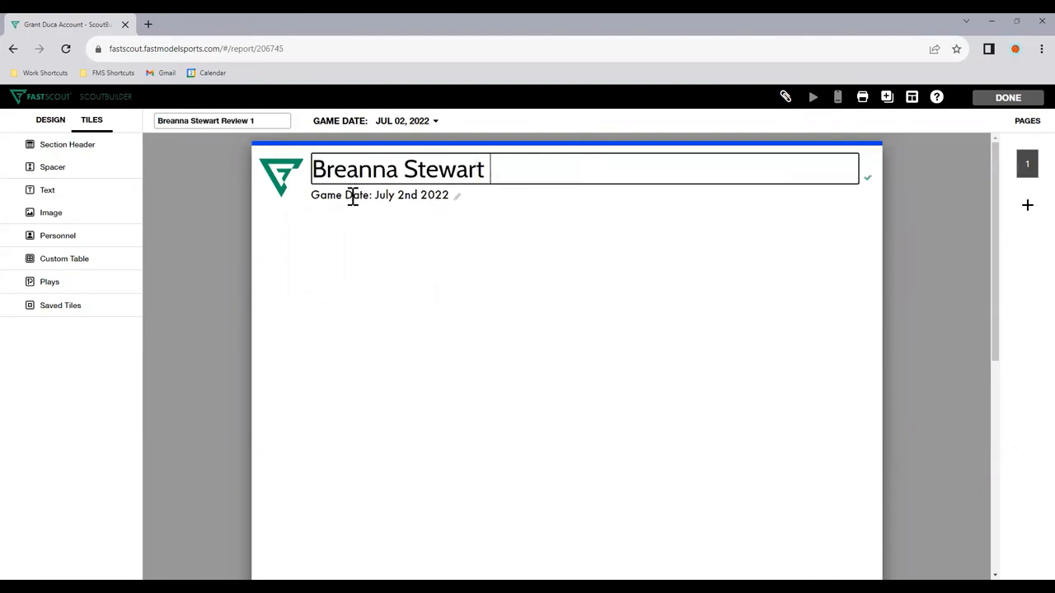
pyautogui.tripleClick(353, 195)
pyautogui.hotkey('ctrl', 'v')
pyautogui.click(437, 270)
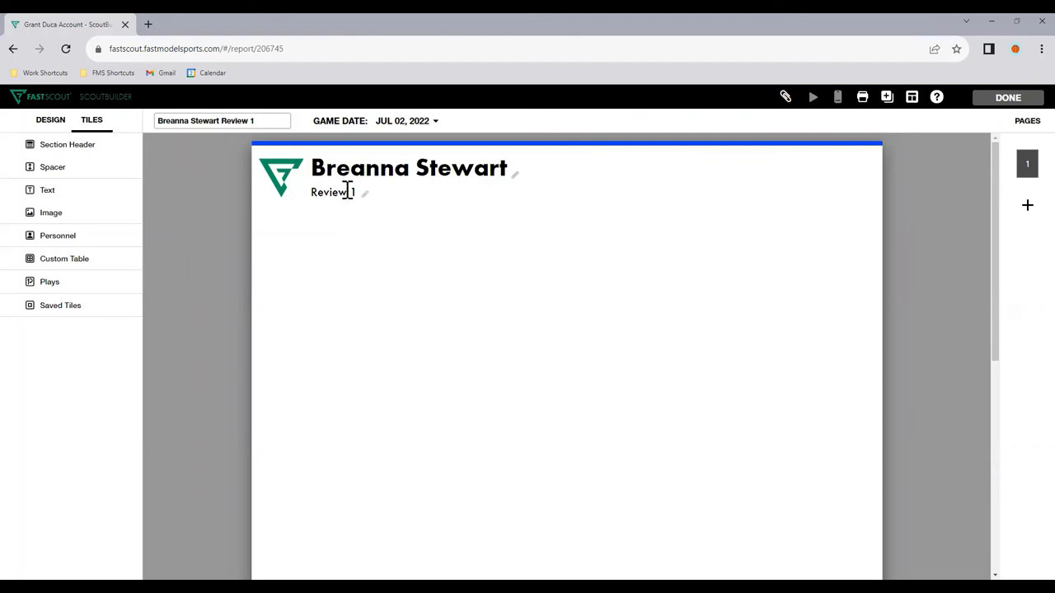
# Step: Extend the header subtitle to read "Review 1. Date: 07/02/2022"
pyautogui.click(350, 193)
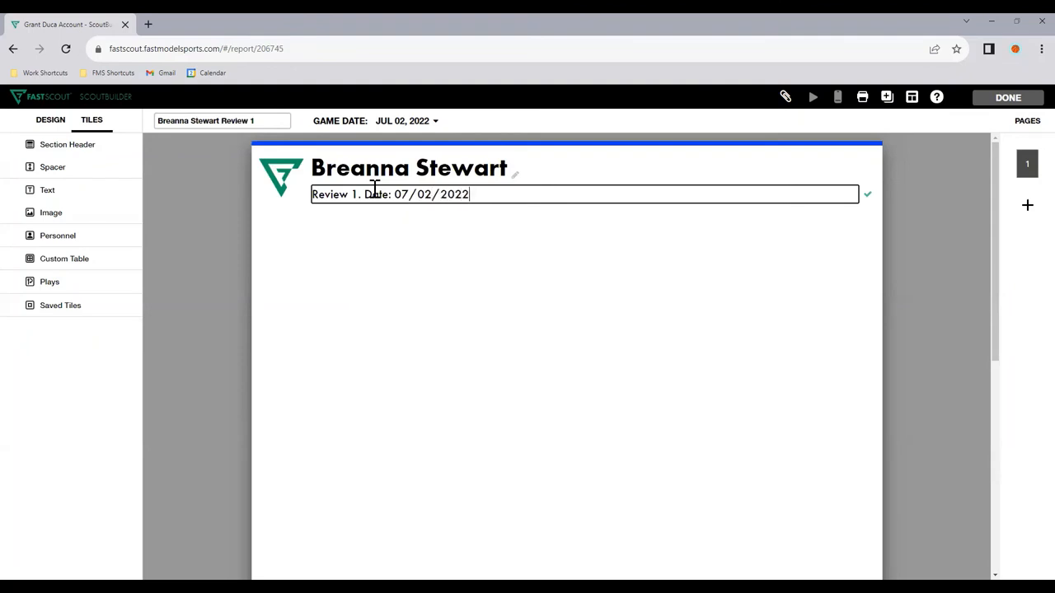
pyautogui.write('. Date: 07/02/2022')
pyautogui.click(411, 278)
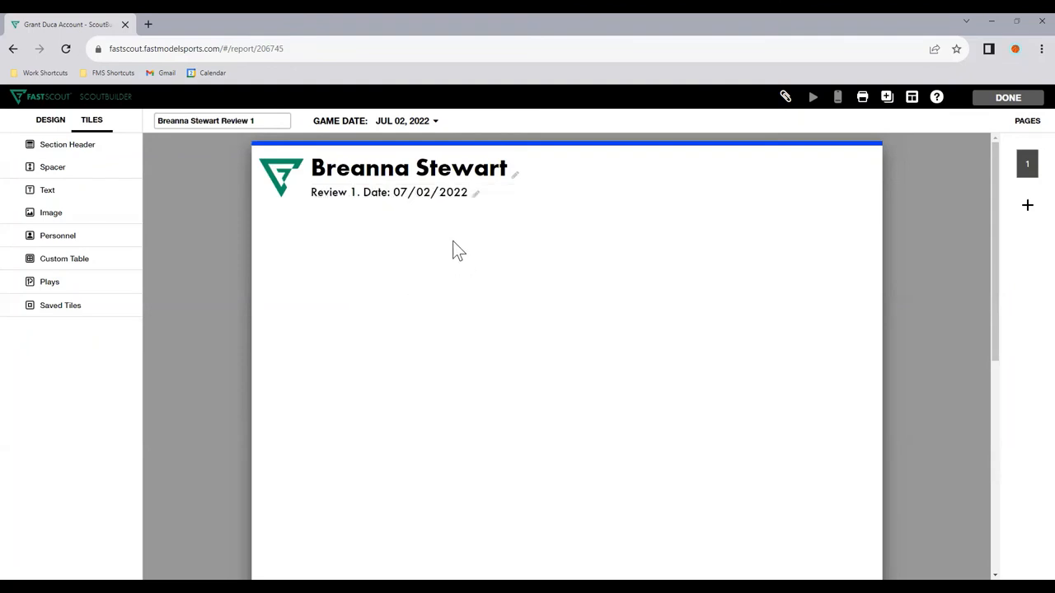
# Step: Add a Personnel tile for Breanna Stewart to page 1, showing only number, full name and position
pyautogui.click(121, 241)
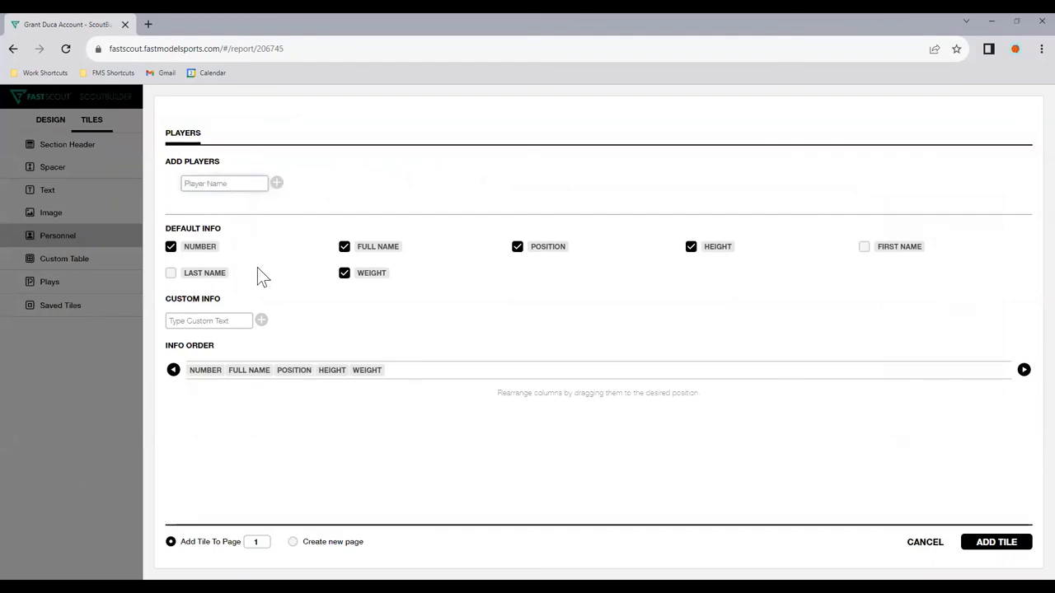
pyautogui.write('Breanna Stewart')
pyautogui.click(277, 182)
pyautogui.click(171, 184)
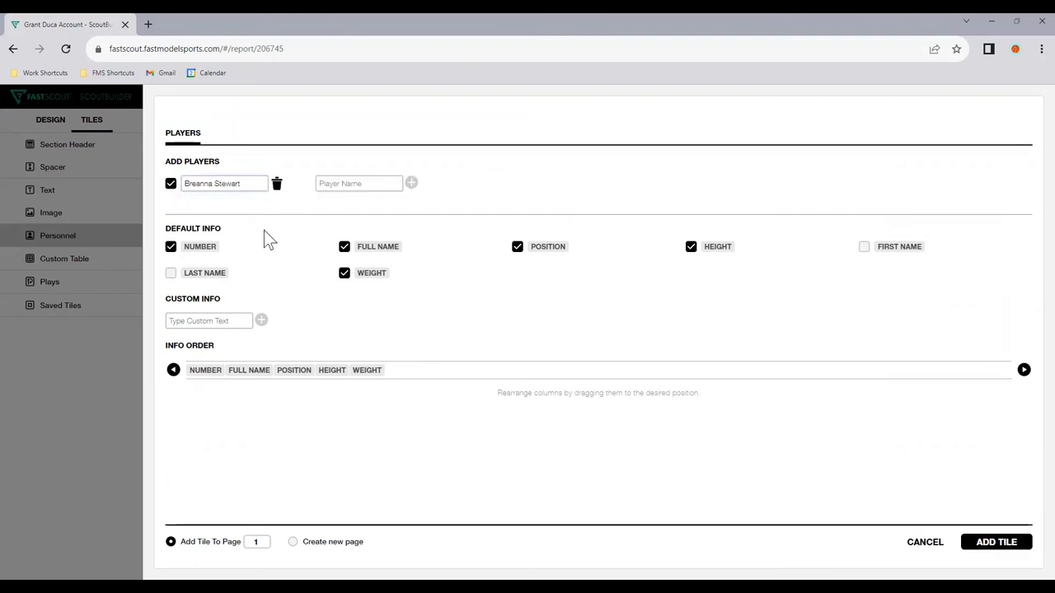
pyautogui.click(378, 274)
pyautogui.click(720, 250)
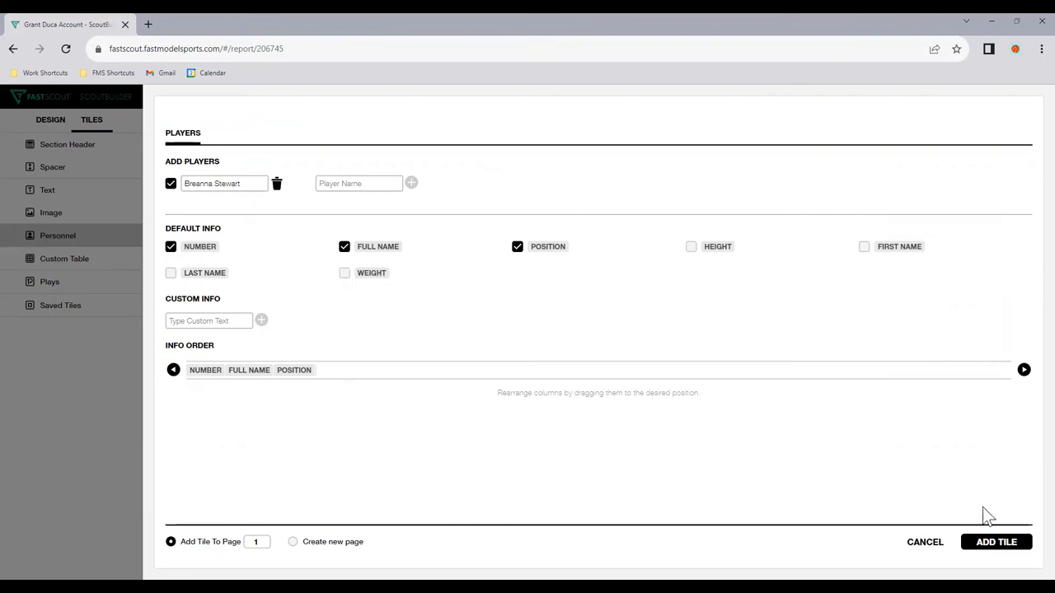
pyautogui.click(994, 541)
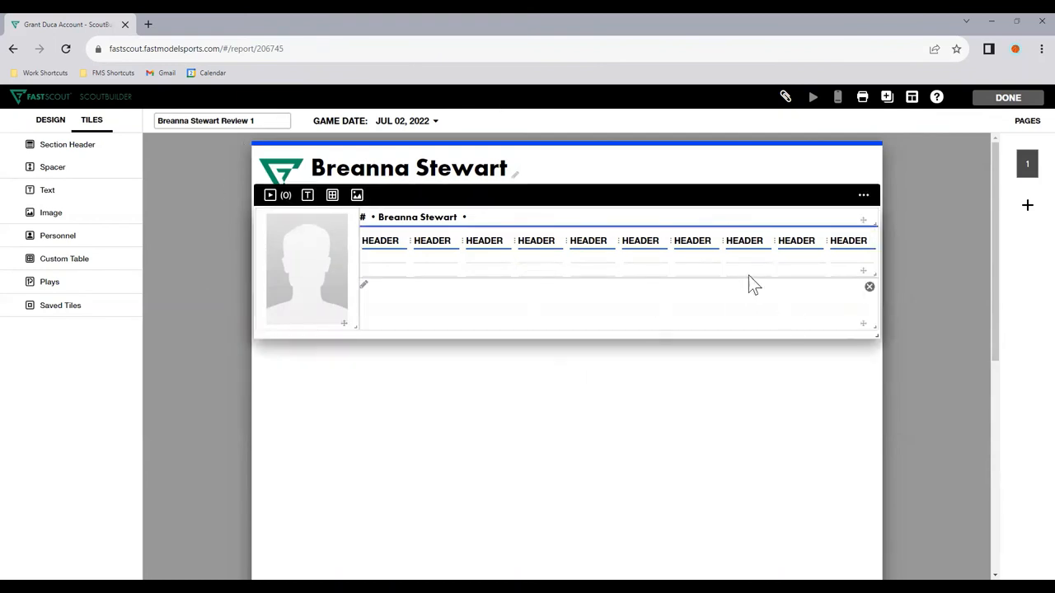
# Step: Delete the text sub-tile from the Personnel tile and stretch the stats table down to the photo's lower edge
pyautogui.click(870, 290)
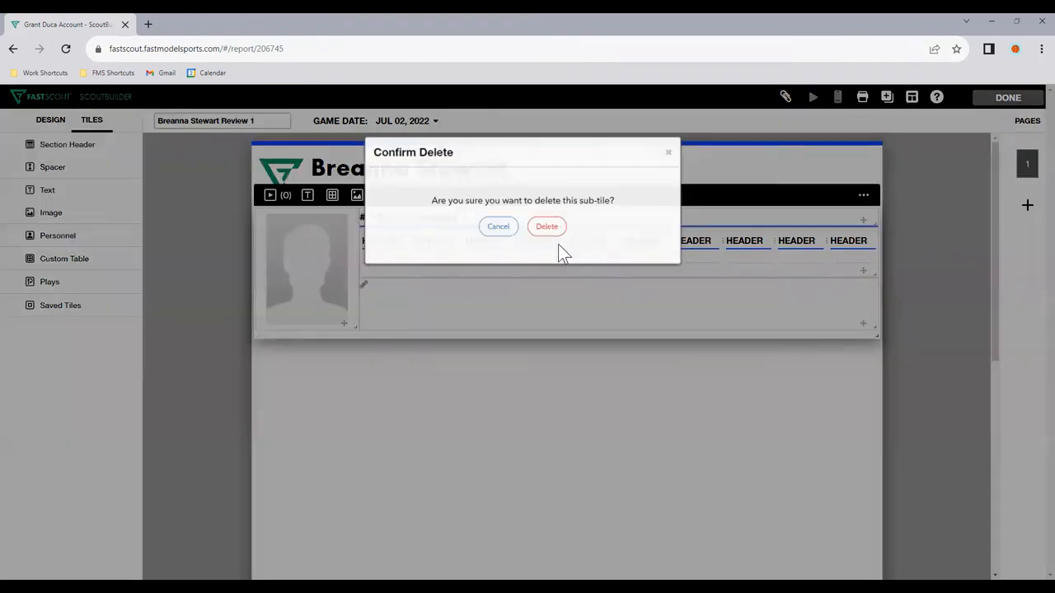
pyautogui.click(550, 233)
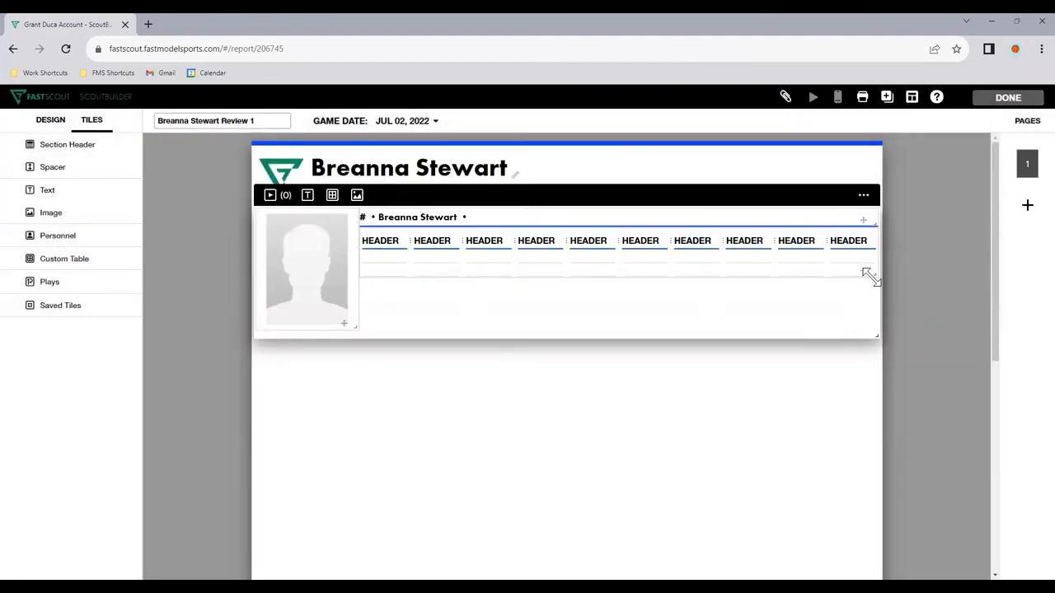
pyautogui.moveTo(870, 278); pyautogui.dragTo(876, 328)
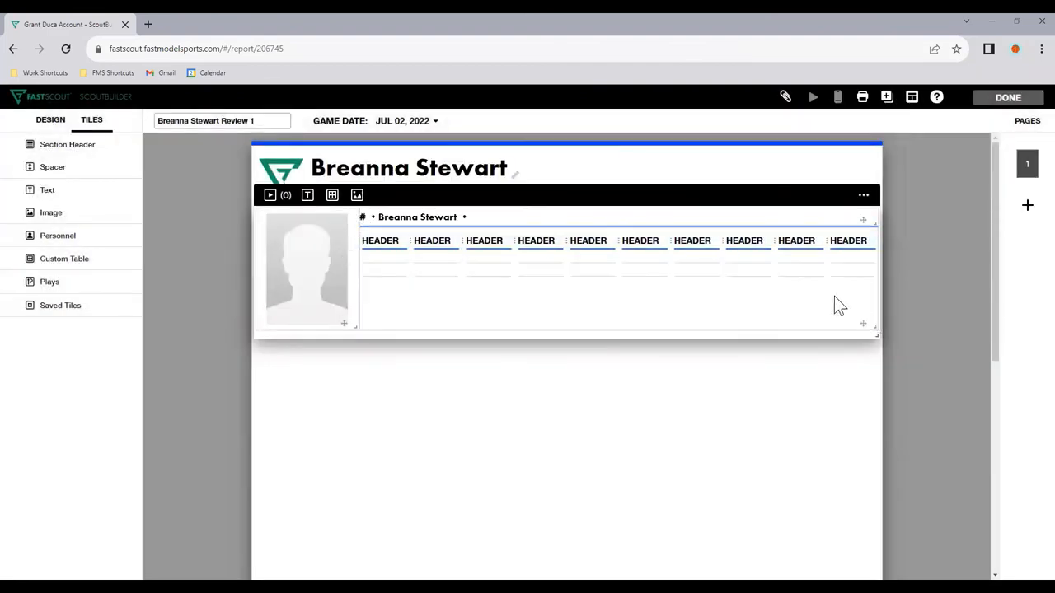
# Step: Insert three more rows below in Breanna Stewart's stats table
pyautogui.click(540, 268)
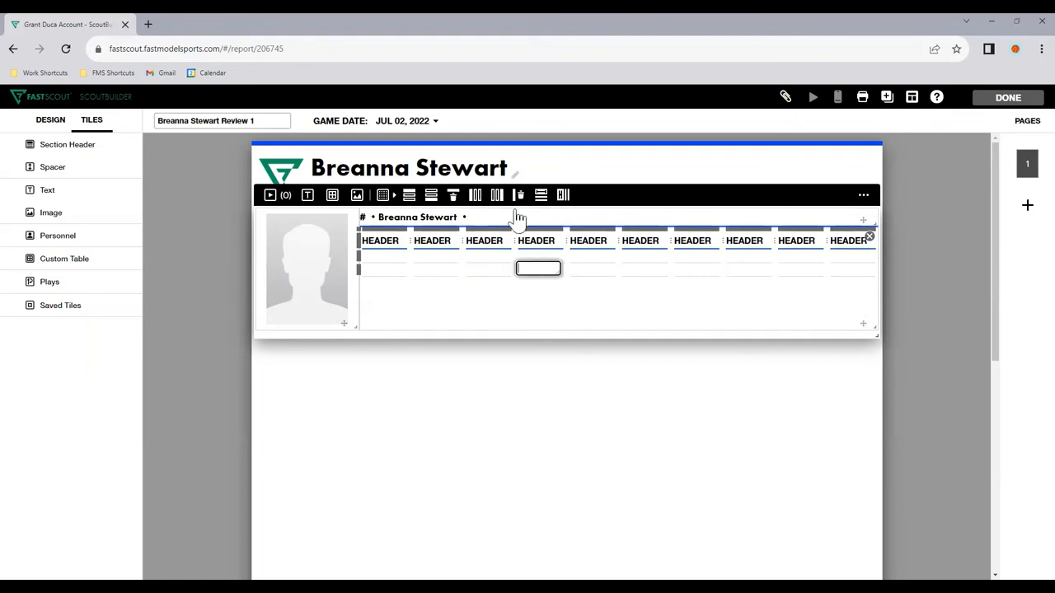
pyautogui.doubleClick(434, 198)
pyautogui.click(429, 198)
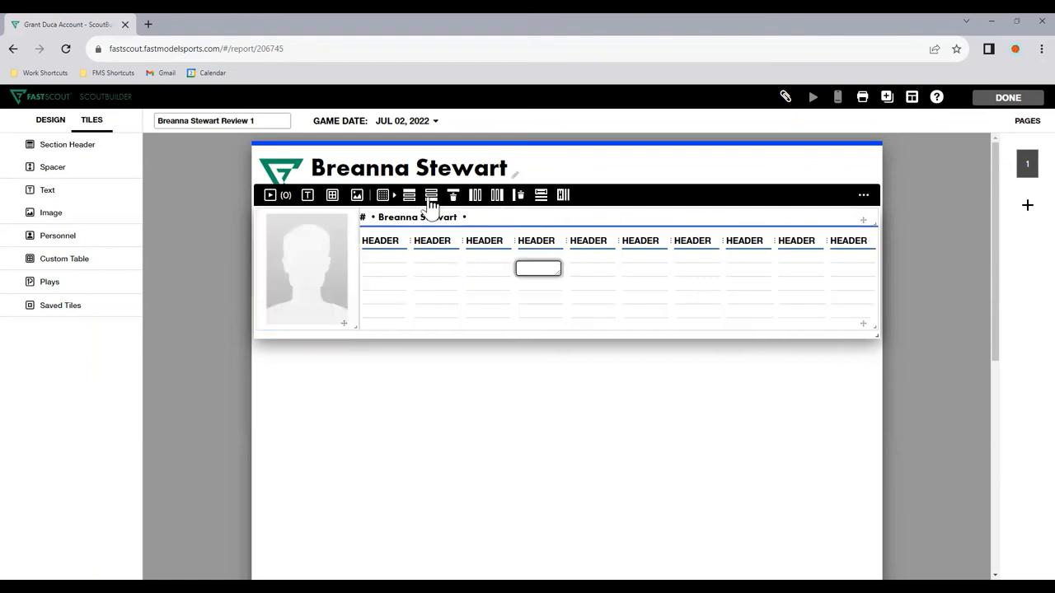
# Step: Label the first four rows of the stats table 2022, Target, League and Team
pyautogui.click(389, 257)
pyautogui.write('20')
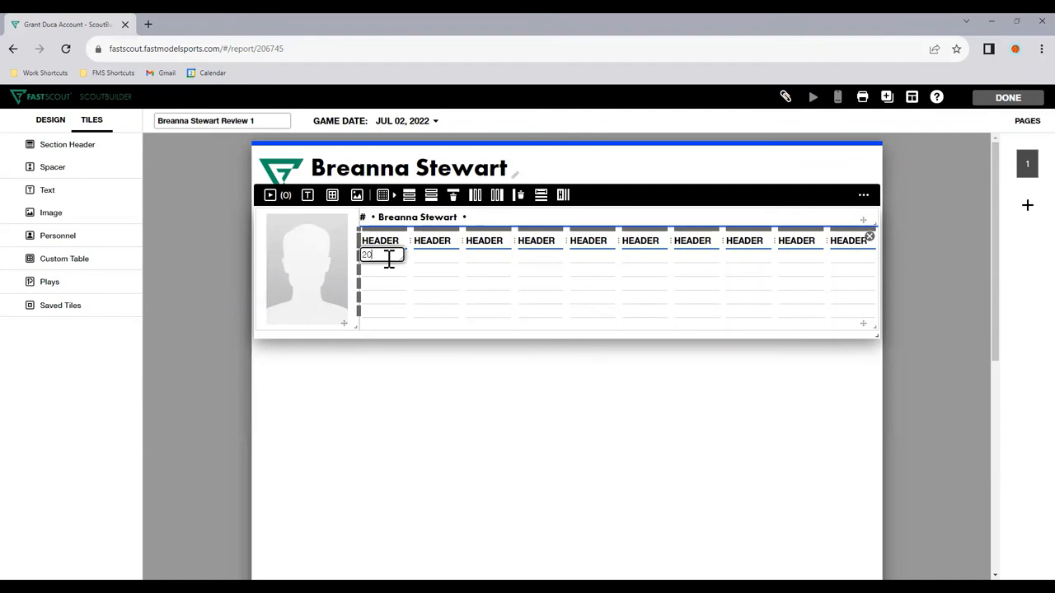
pyautogui.write('22')
pyautogui.press('Return')
pyautogui.press('Return')
pyautogui.press('Return')
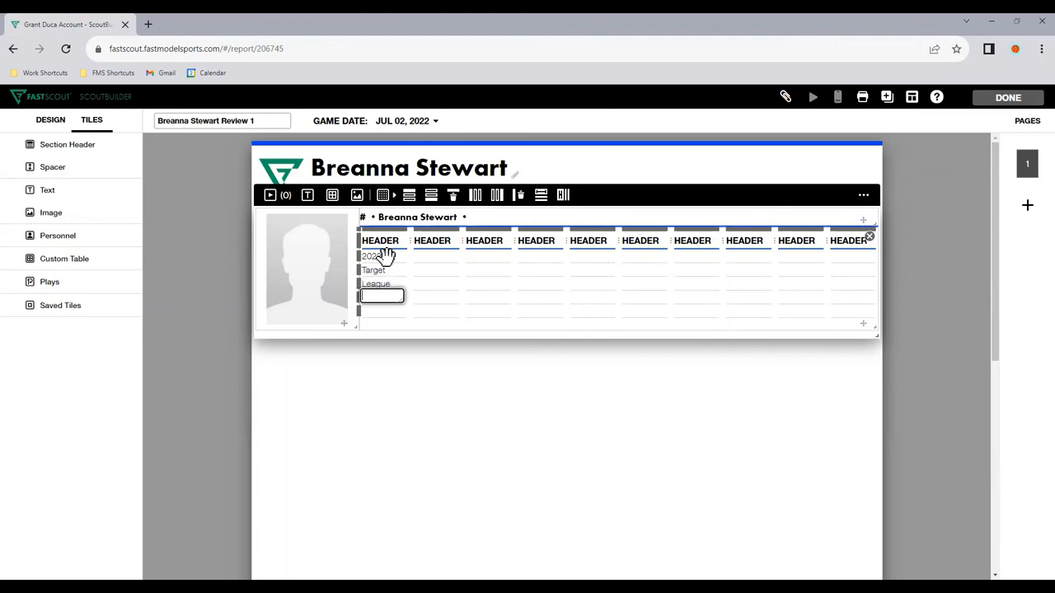
pyautogui.write('Team')
pyautogui.press('Return')
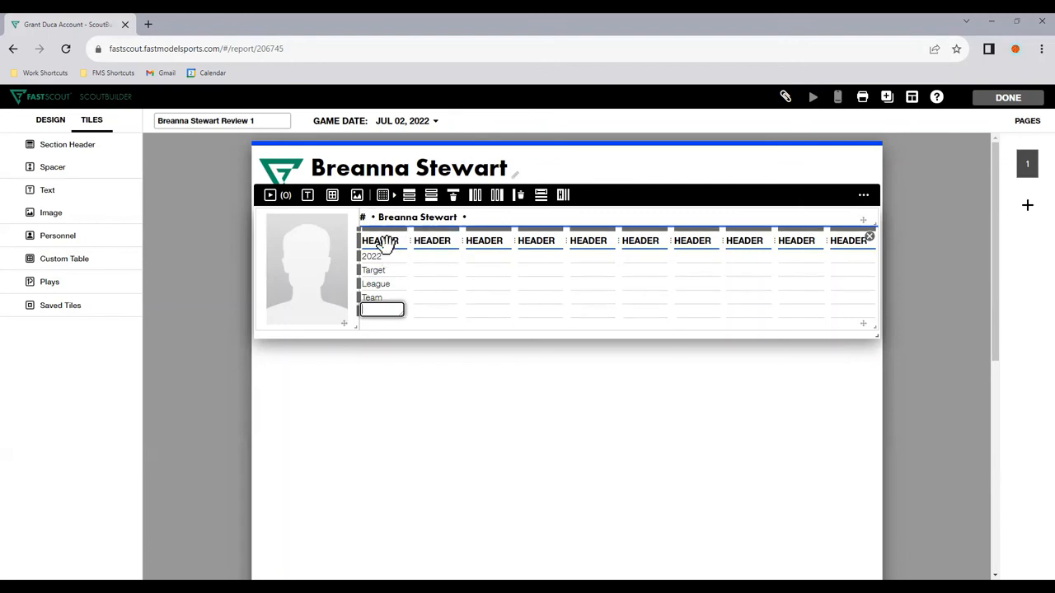
# Step: Clear the stats table's first column header and label the next three columns PTS, REB and DEF
pyautogui.doubleClick(384, 241)
pyautogui.press('BackSpace')
pyautogui.press('Tab')
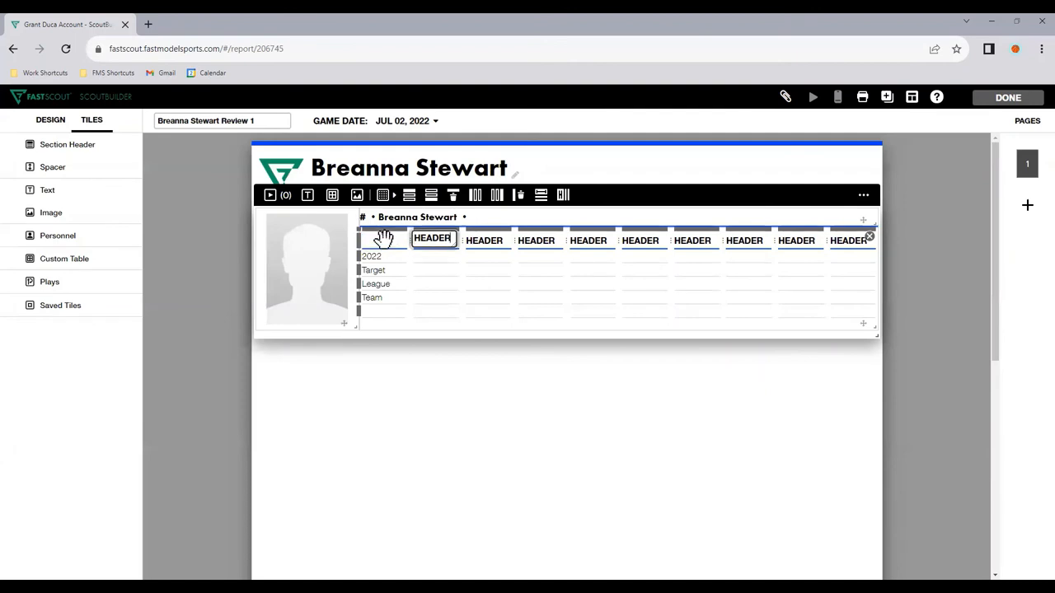
pyautogui.write('PTS')
pyautogui.press('Tab')
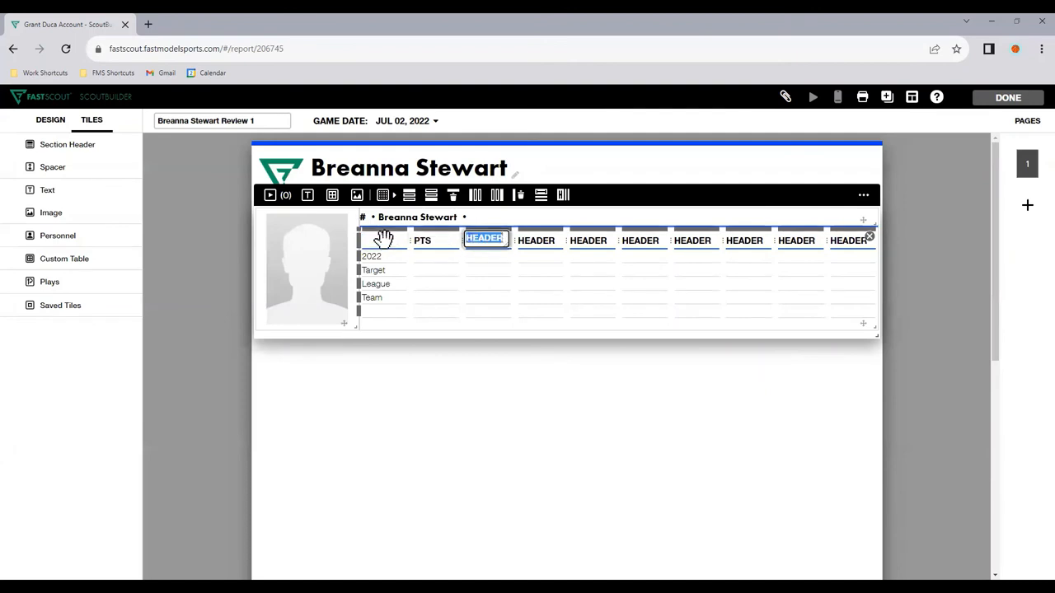
pyautogui.write('REB')
pyautogui.press('Tab')
pyautogui.write('DEF')
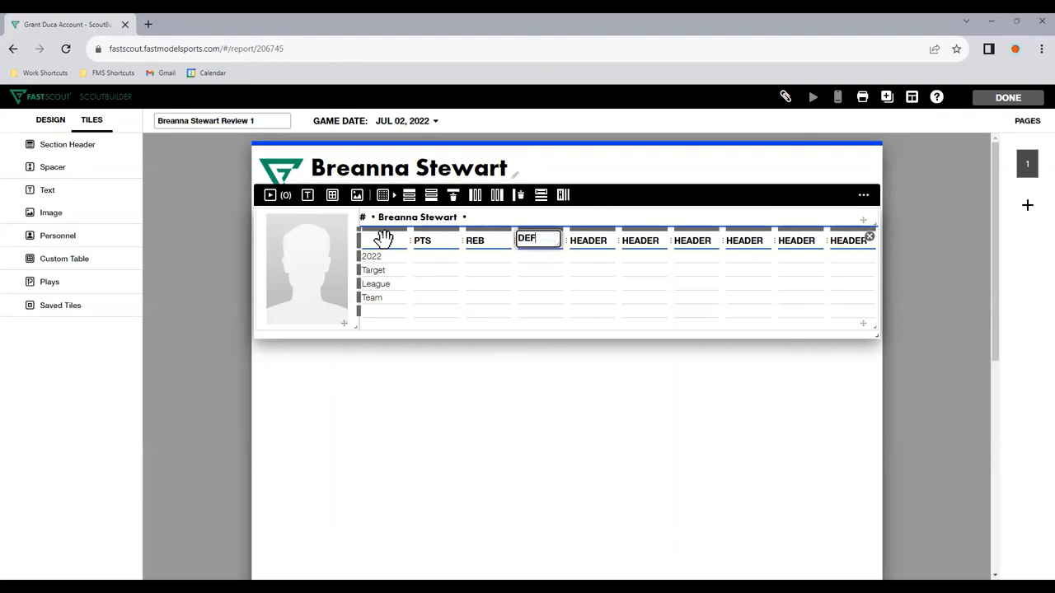
pyautogui.press('Tab')
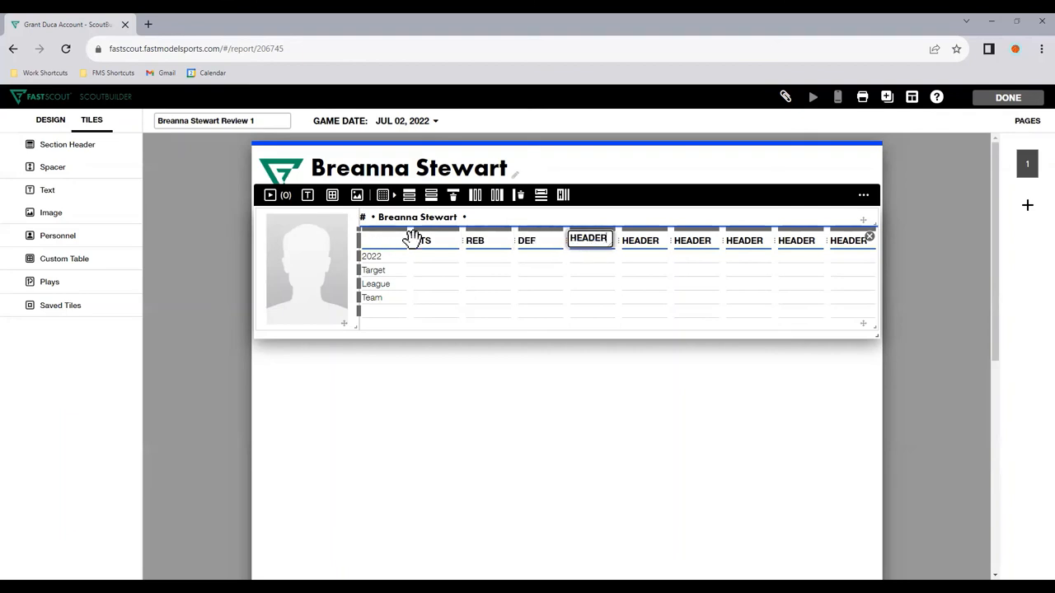
pyautogui.click(508, 420)
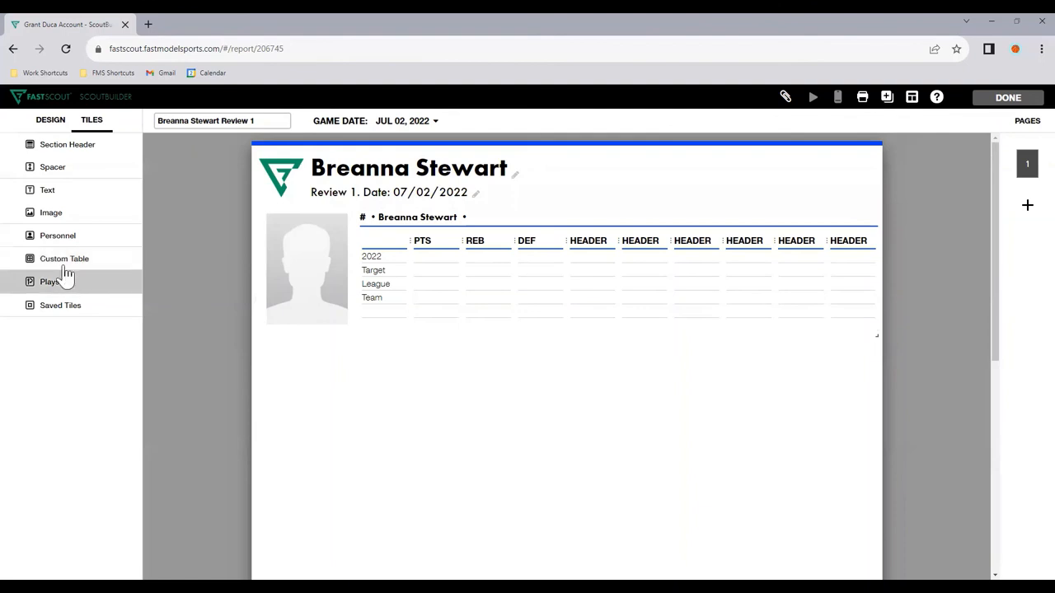
# Step: Add a Text tile and an Image tile side by side beneath the Personnel tile, with the text on the left
pyautogui.moveTo(64, 196); pyautogui.dragTo(462, 407)
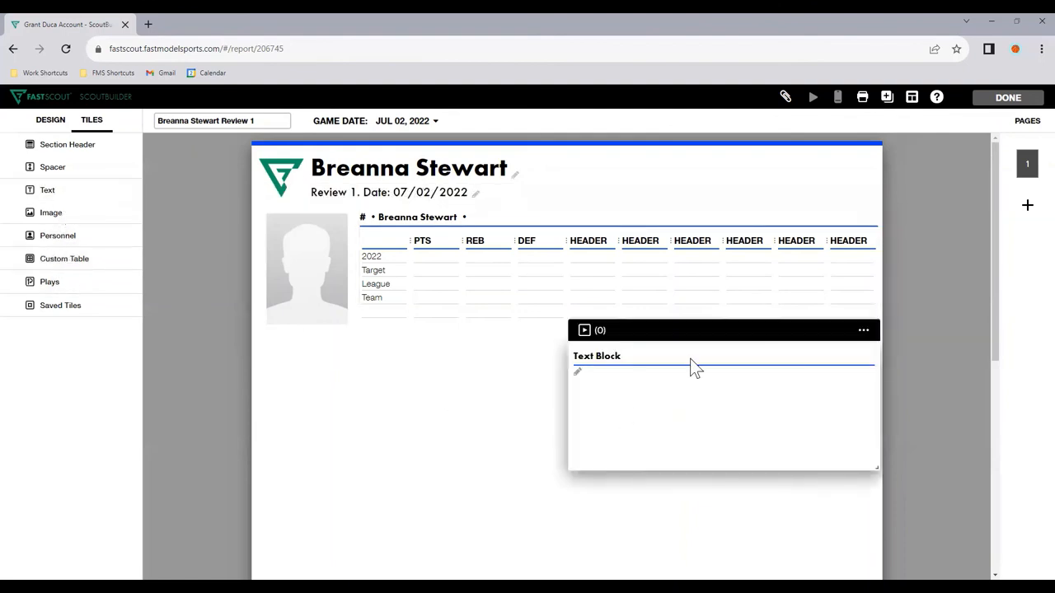
pyautogui.moveTo(694, 333); pyautogui.dragTo(387, 339)
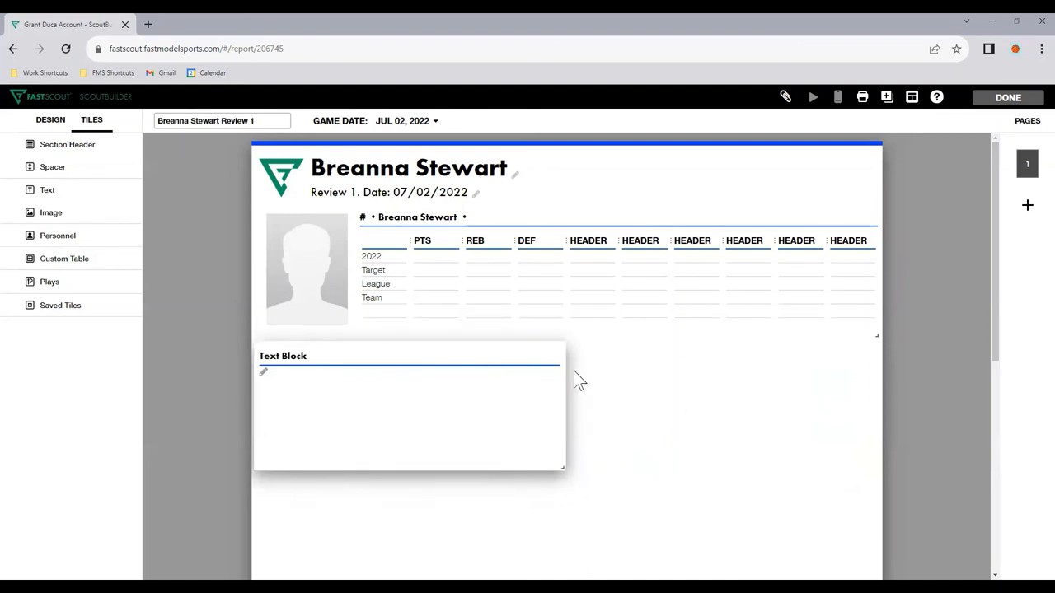
pyautogui.moveTo(85, 214); pyautogui.dragTo(715, 445)
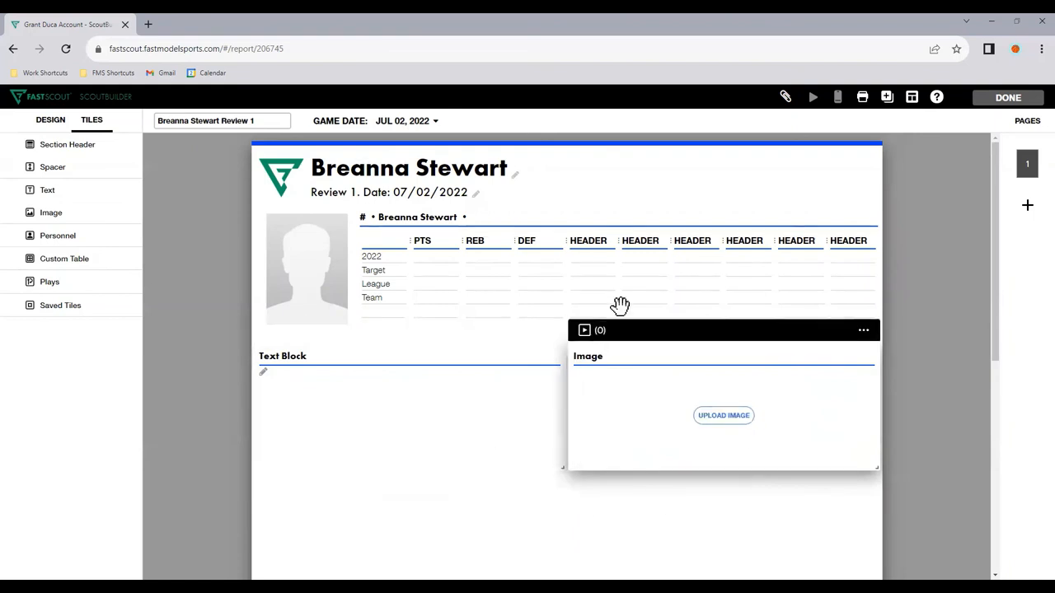
pyautogui.scroll(-1, 930, 452)
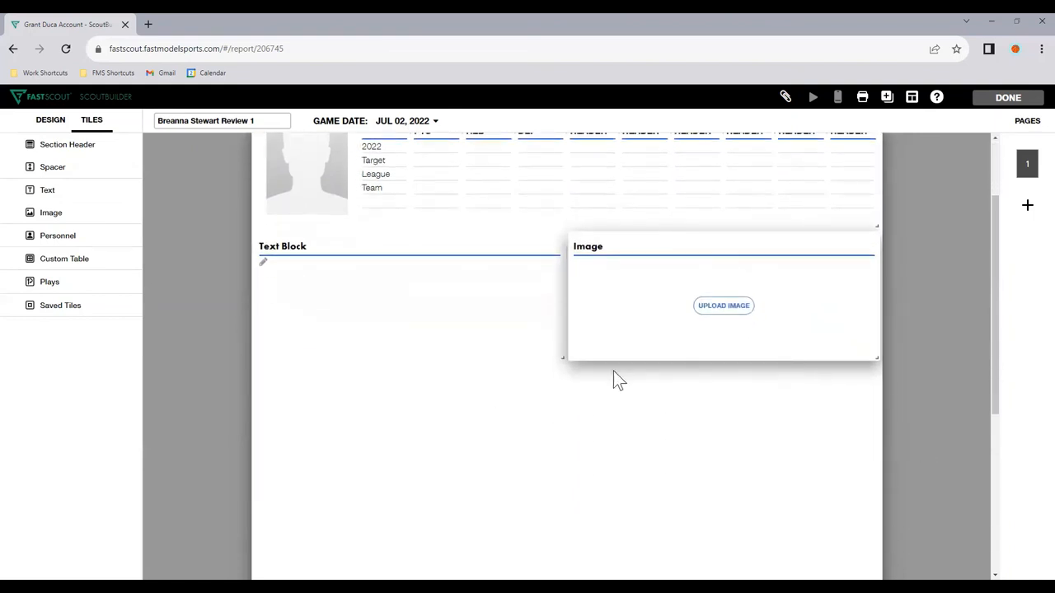
pyautogui.scroll(1, 613, 370)
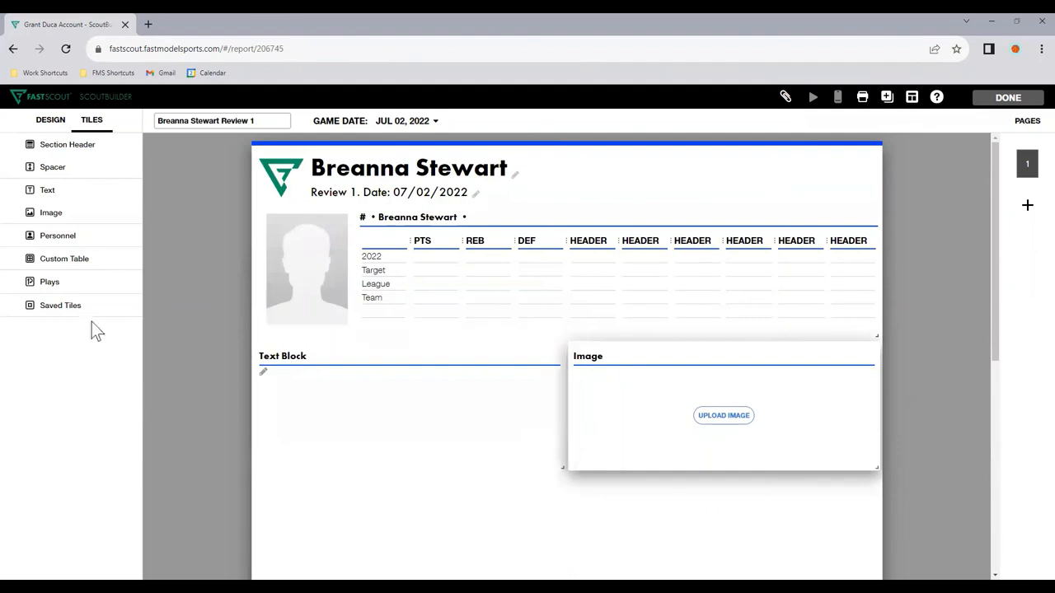
# Step: Show plays from all teams and add the 2 Pass Layups and Baseline Box plays to page 1
pyautogui.click(94, 280)
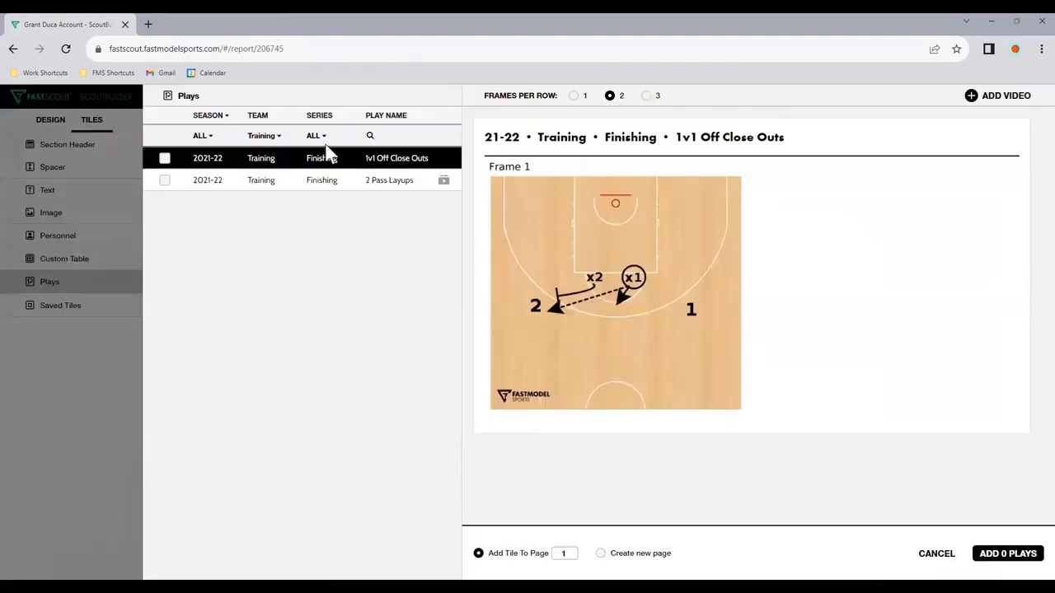
pyautogui.click(270, 136)
pyautogui.click(269, 159)
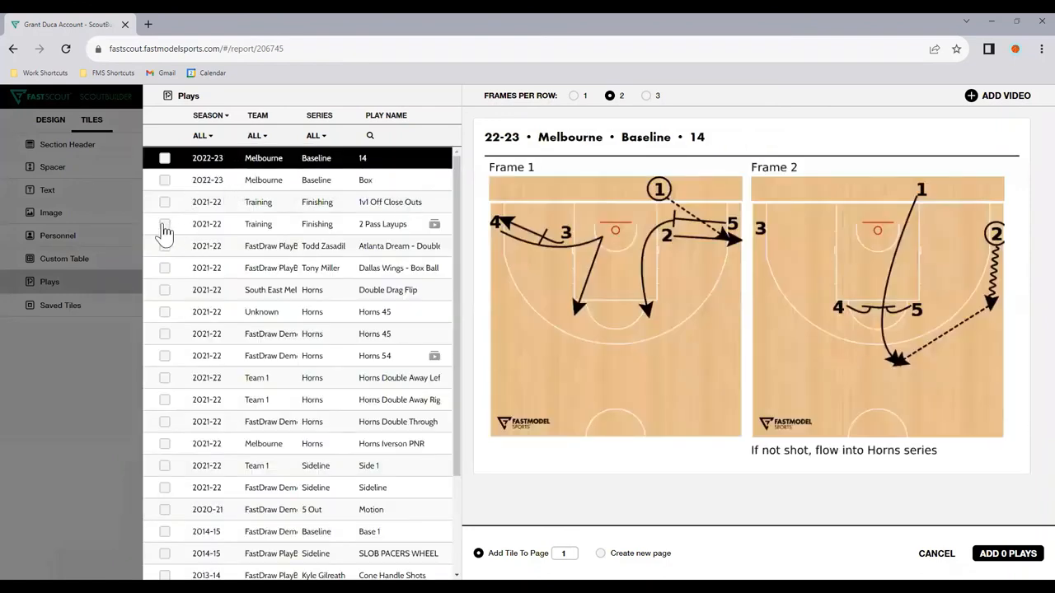
pyautogui.click(165, 223)
pyautogui.click(165, 180)
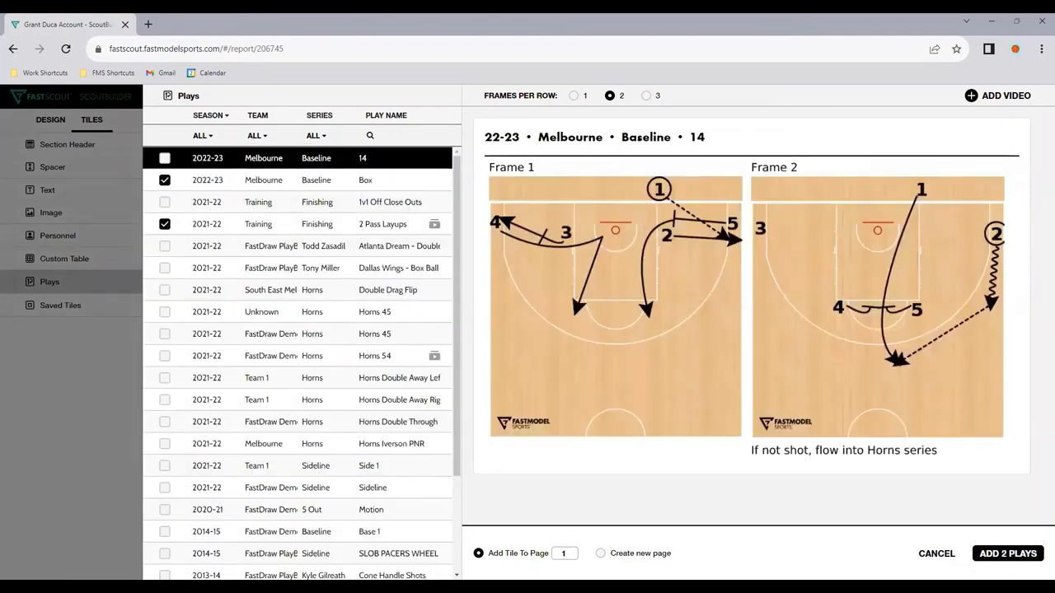
pyautogui.click(1006, 544)
# Step: Shorten the 2 Pass Layups and Box play tiles so they end just below their diagrams
pyautogui.scroll(-3, 605, 413)
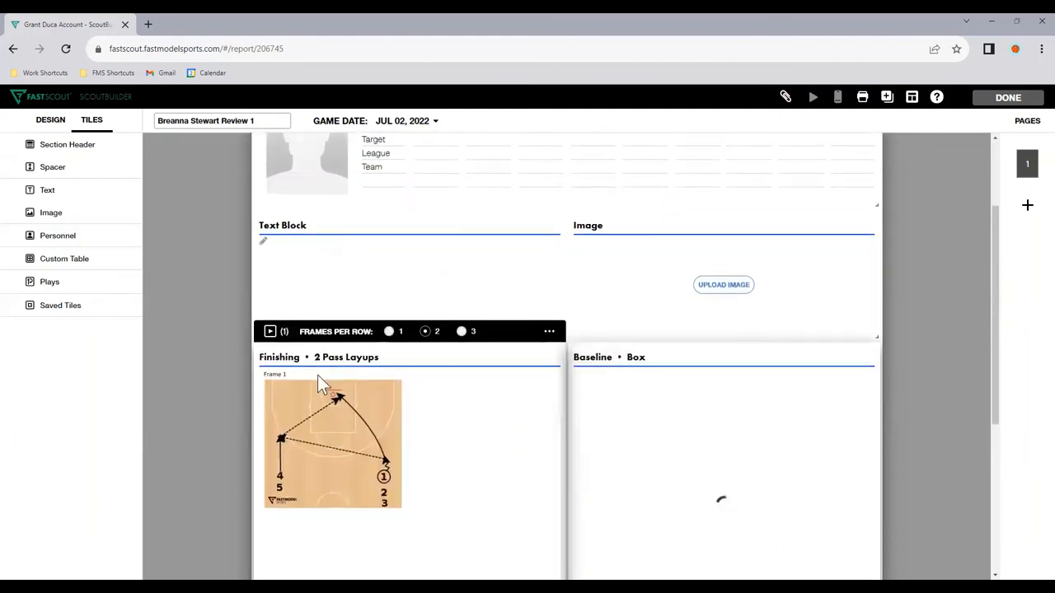
pyautogui.moveTo(562, 555); pyautogui.dragTo(560, 372)
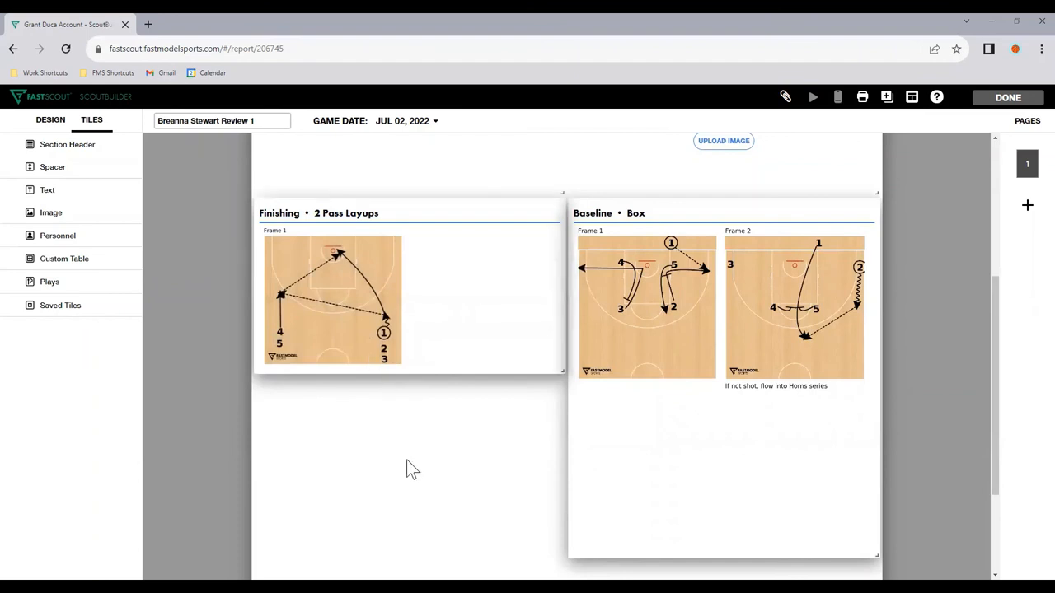
pyautogui.scroll(1, 349, 369)
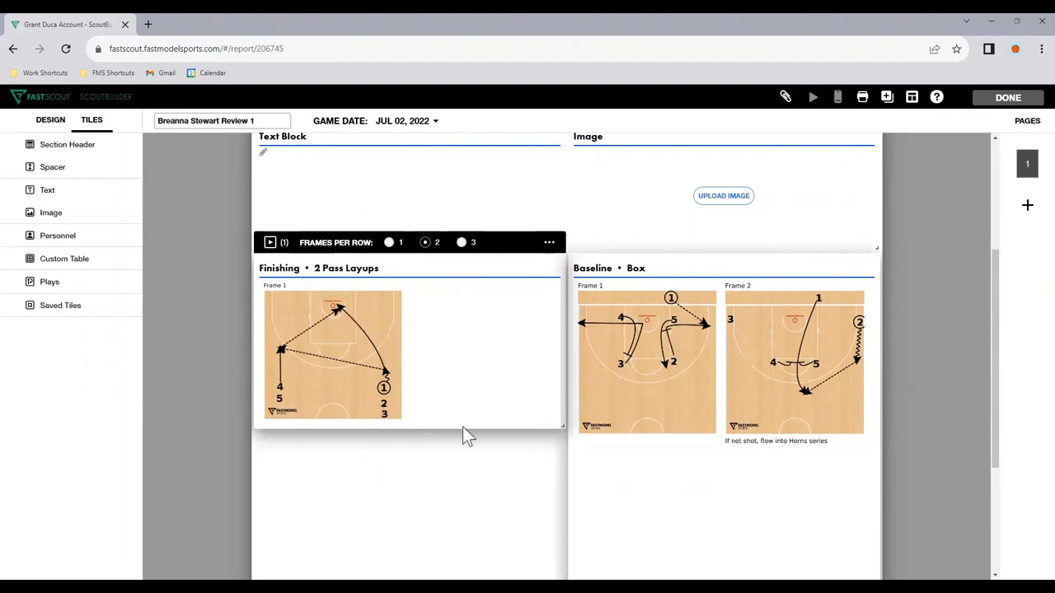
pyautogui.scroll(-1, 531, 391)
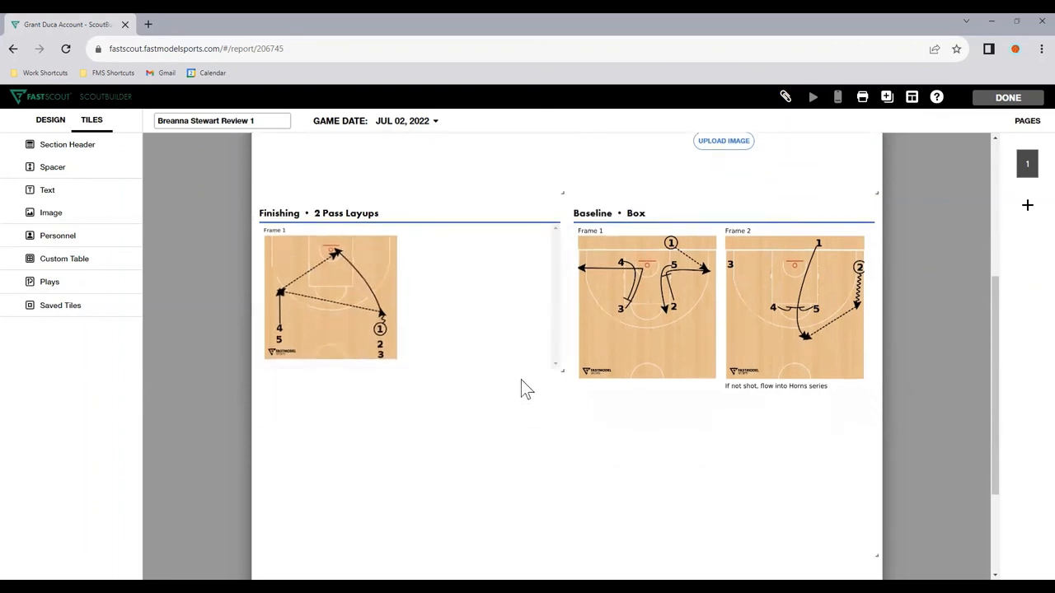
pyautogui.moveTo(877, 555); pyautogui.dragTo(886, 410)
pyautogui.scroll(1, 676, 370)
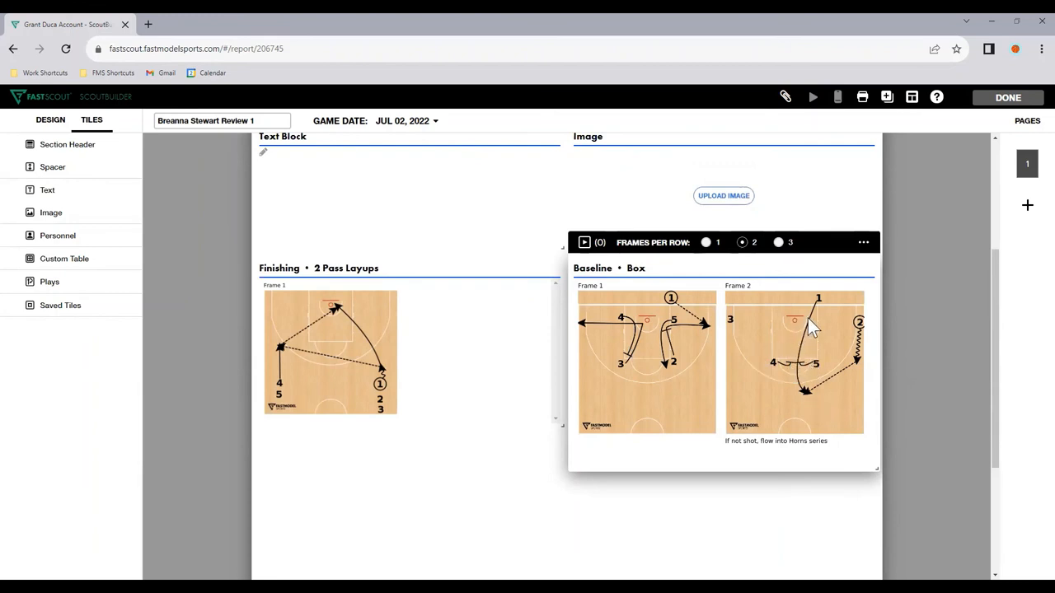
# Step: Toggle the listed player's mobile access to the report and save the access settings
pyautogui.scroll(1, 661, 502)
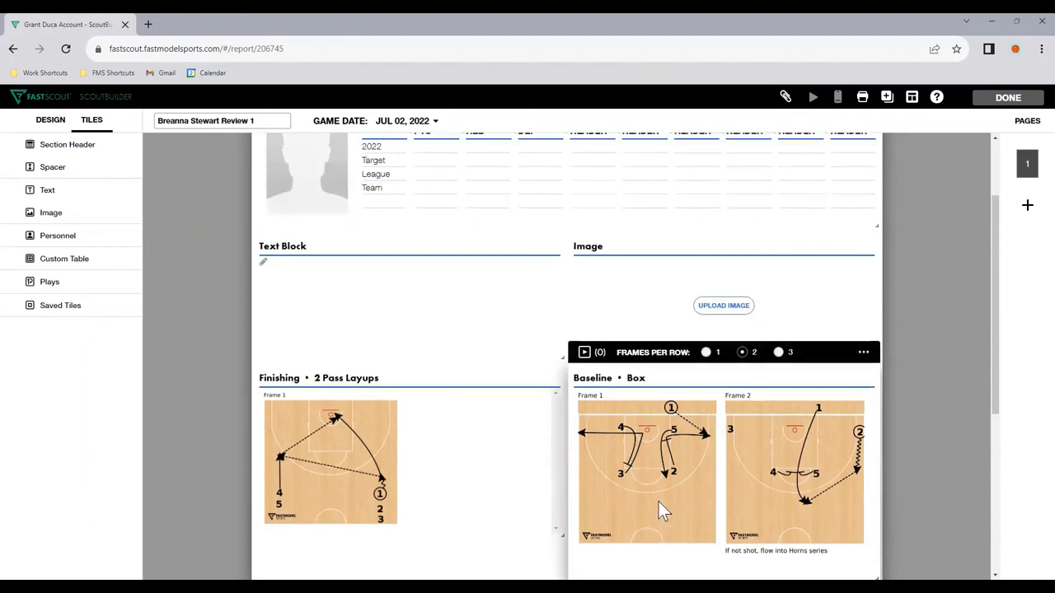
pyautogui.scroll(1, 659, 502)
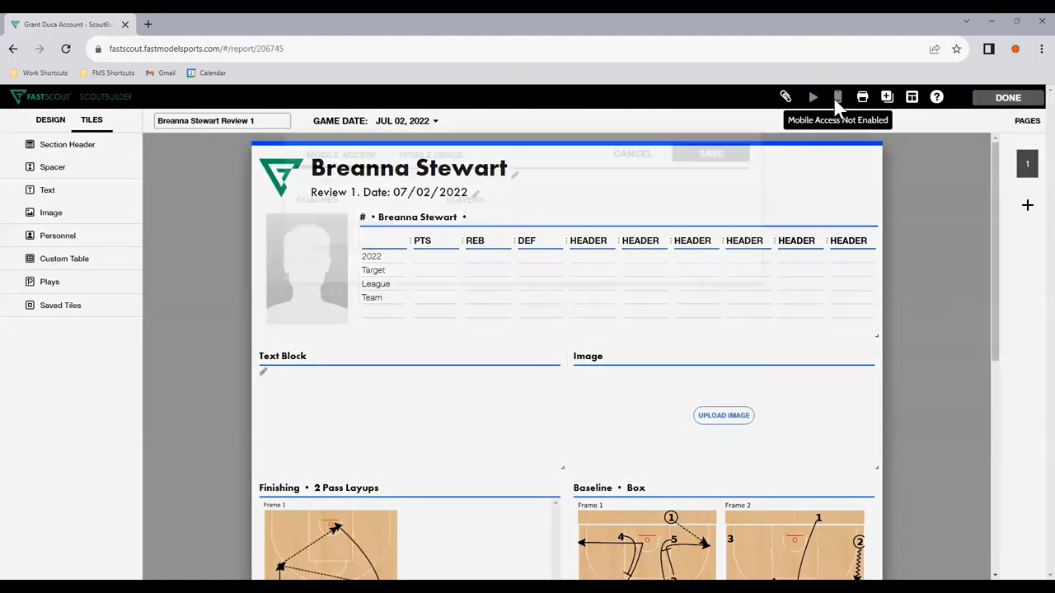
pyautogui.click(836, 98)
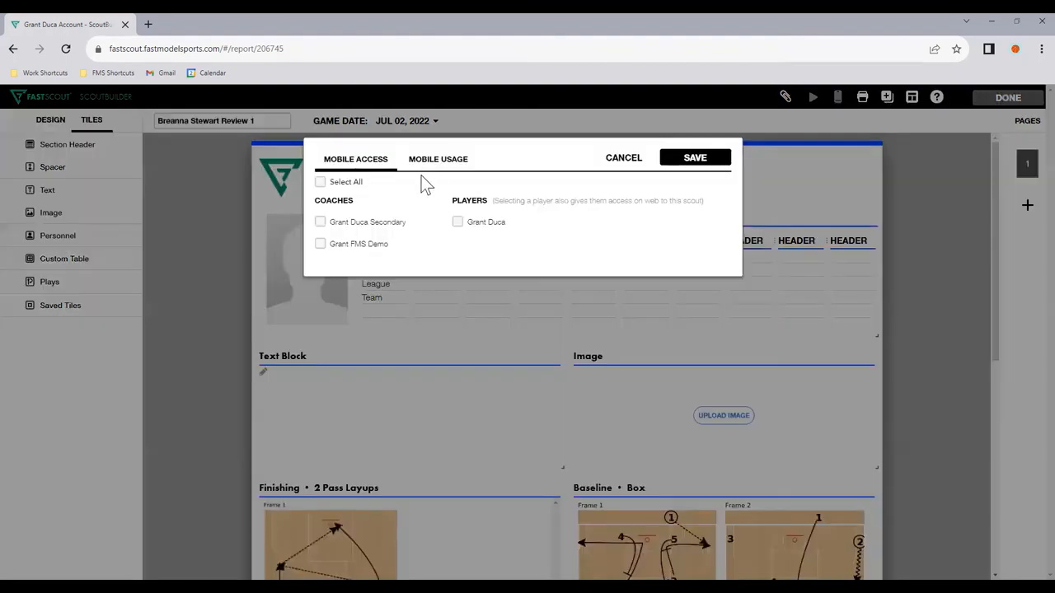
pyautogui.click(459, 223)
pyautogui.click(457, 222)
pyautogui.click(710, 162)
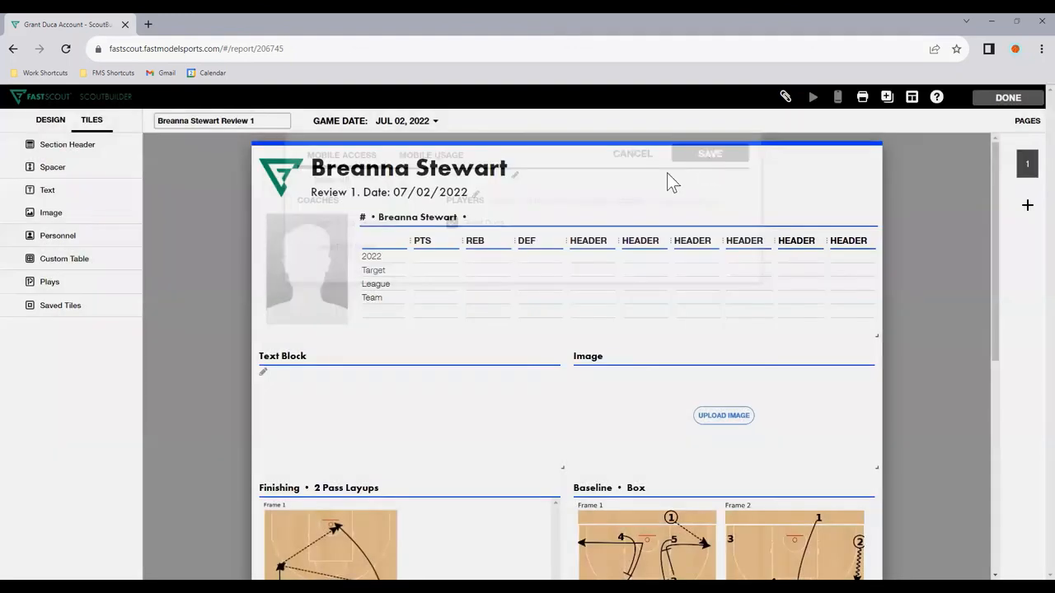